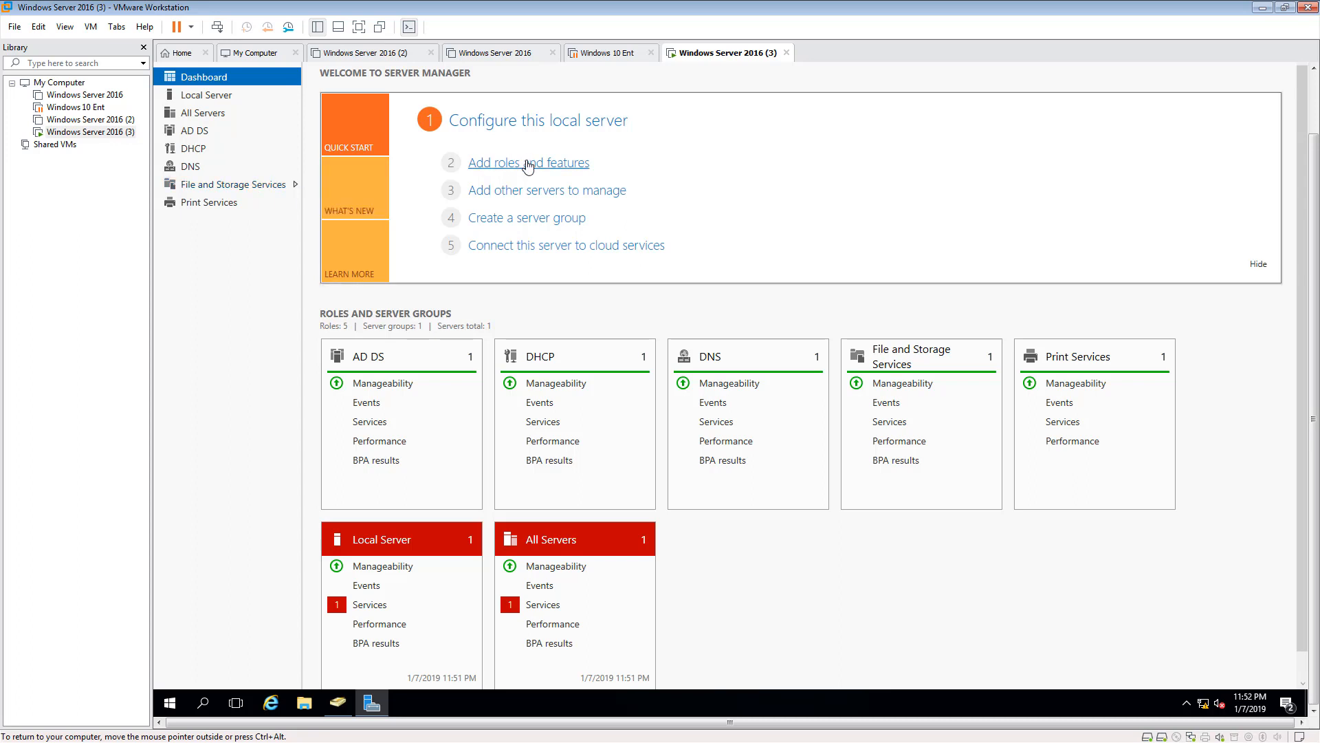
# - Check the File and Storage Services role's installed components in the Add Roles and Features wizard, then cancel the wizard
pyautogui.click(528, 164)
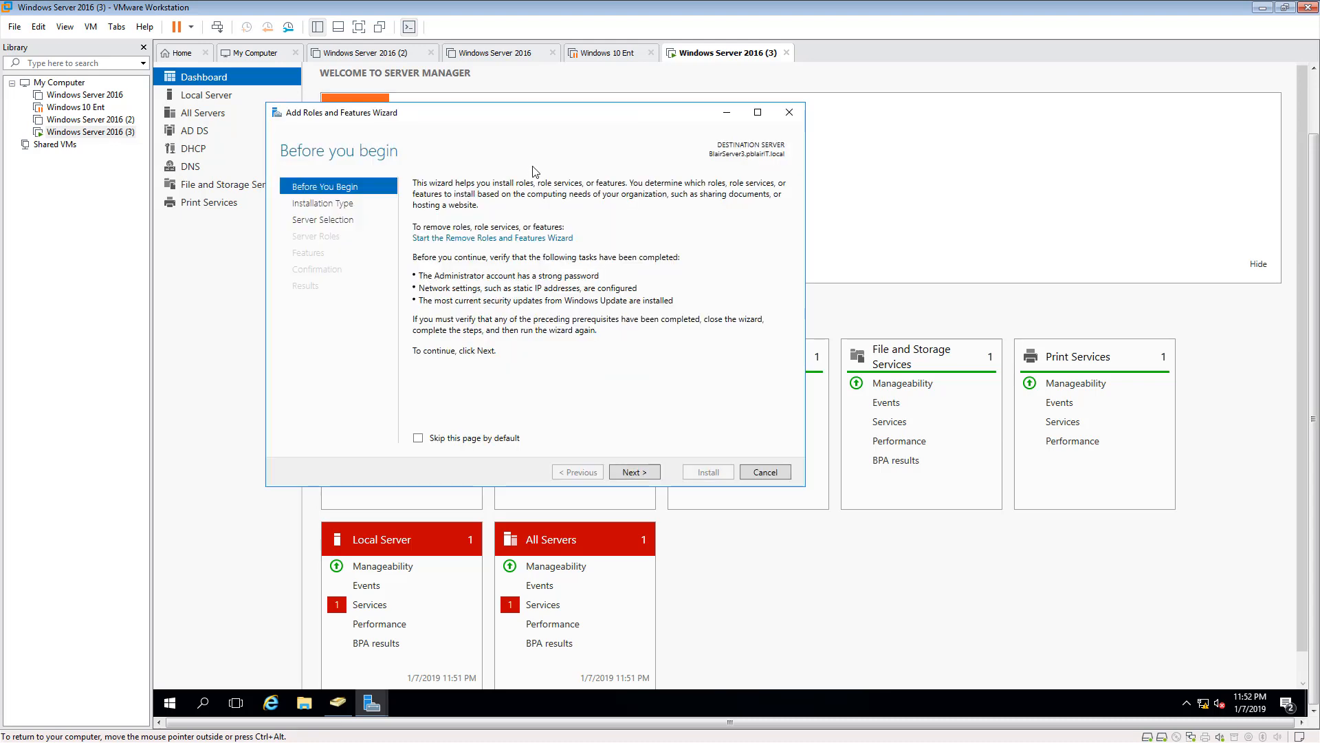
pyautogui.click(633, 471)
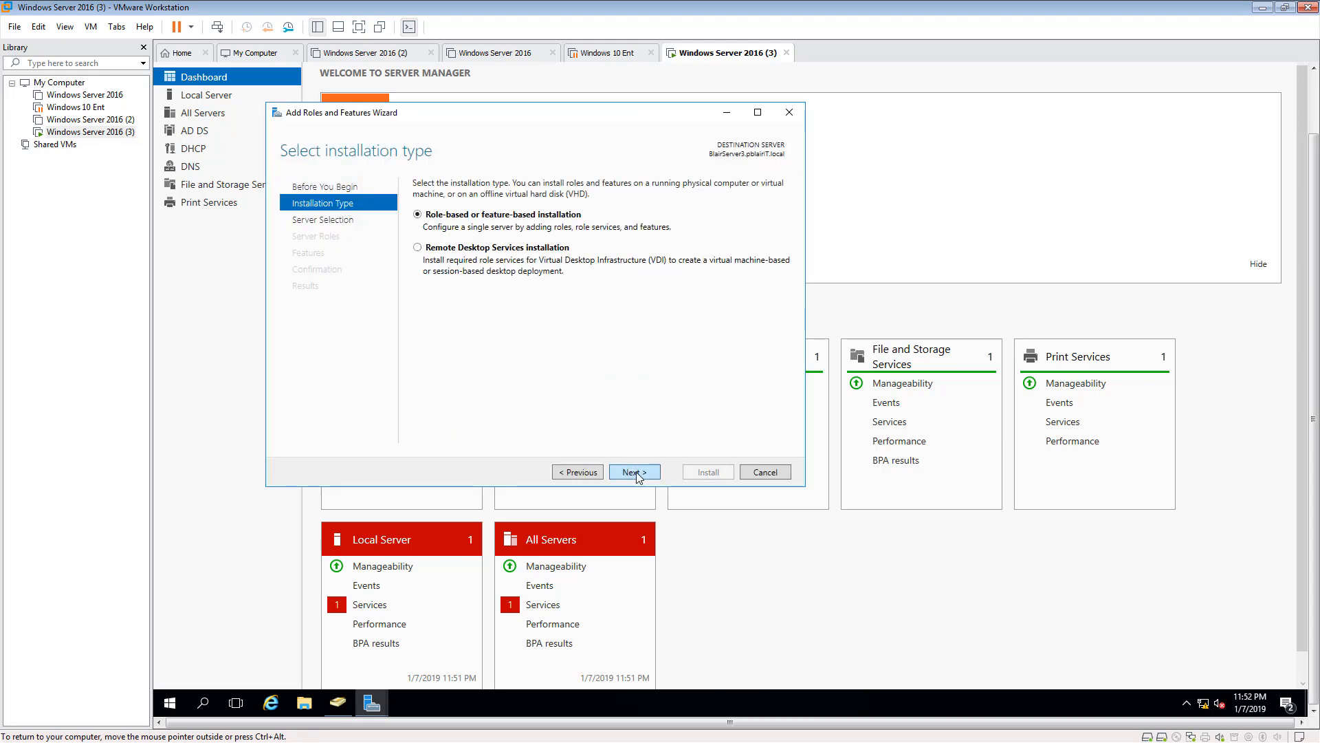
pyautogui.click(637, 473)
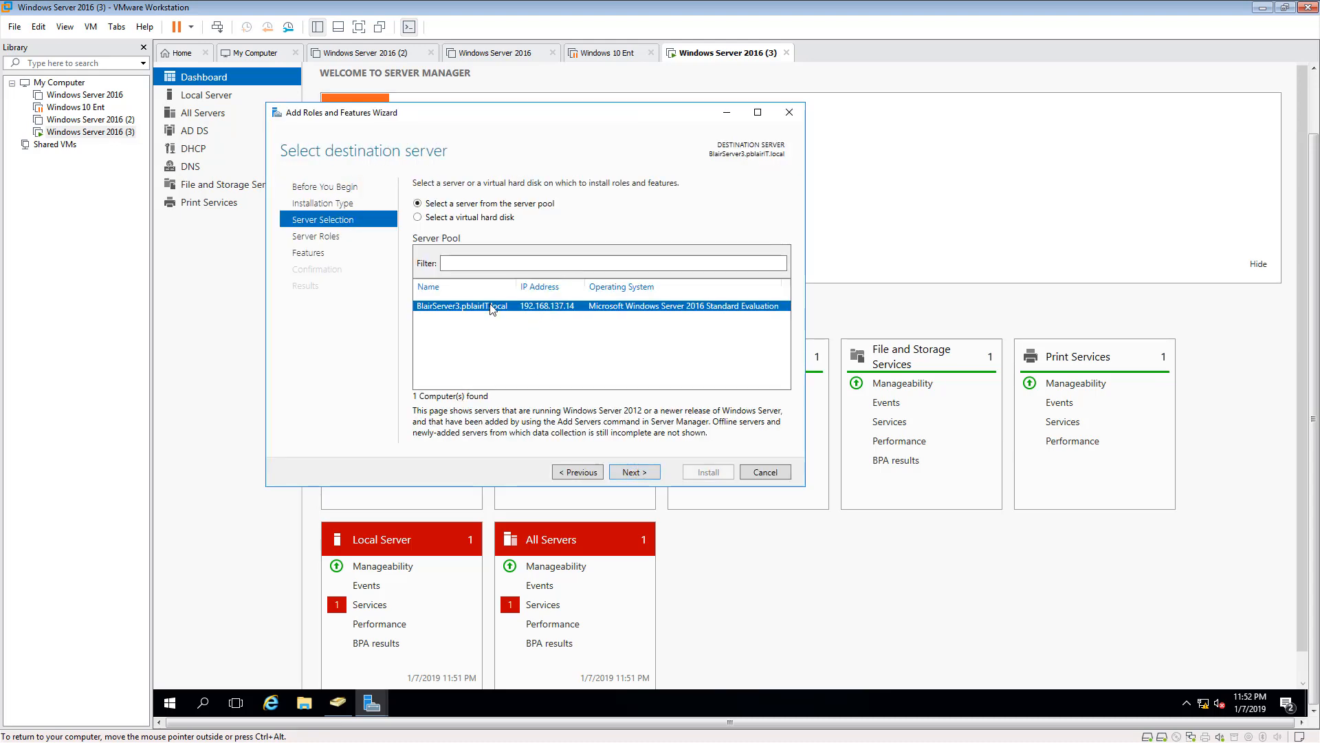
pyautogui.click(633, 472)
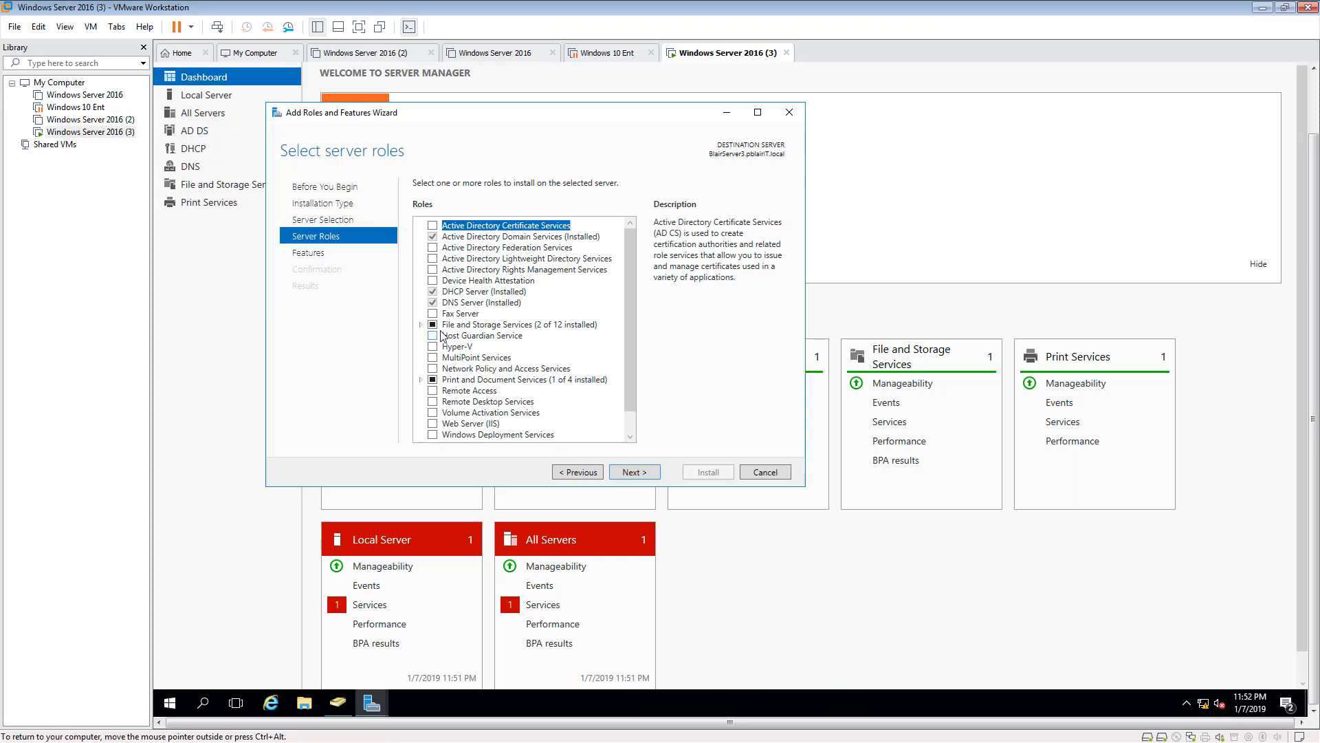
pyautogui.click(420, 324)
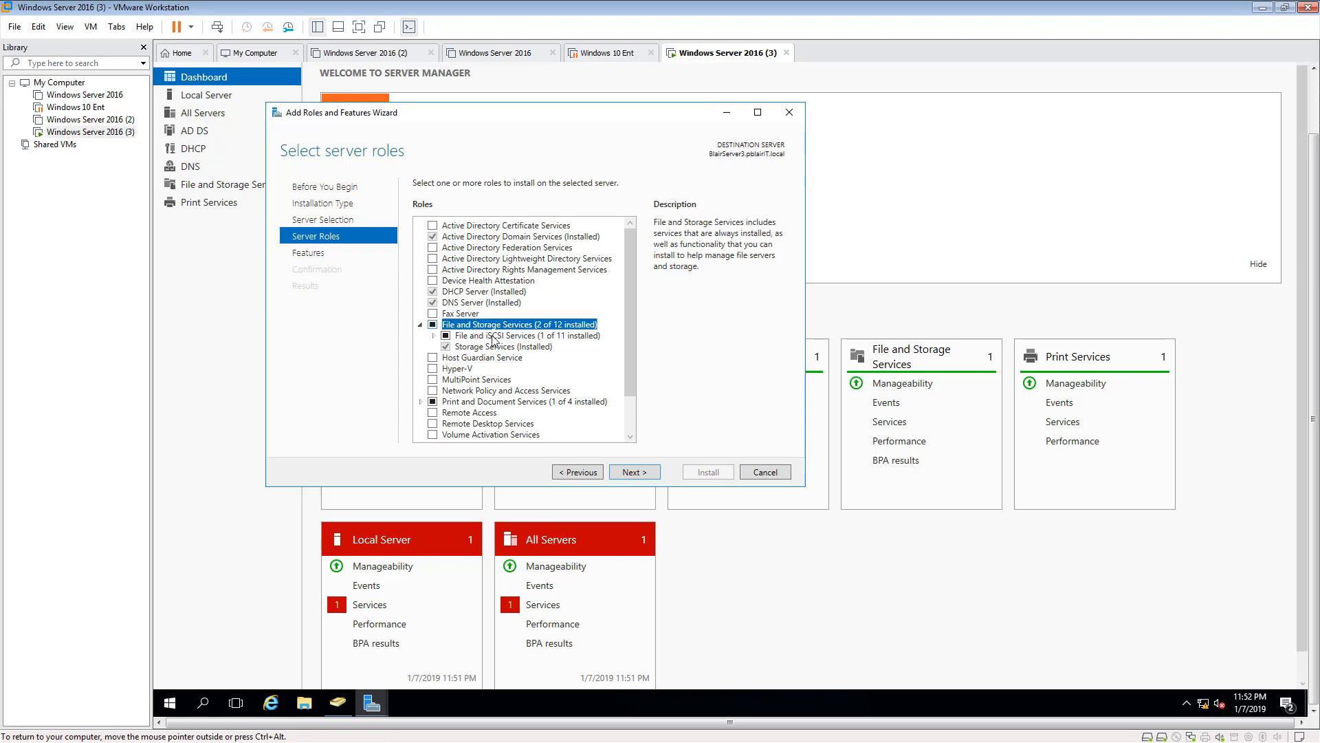
pyautogui.click(645, 473)
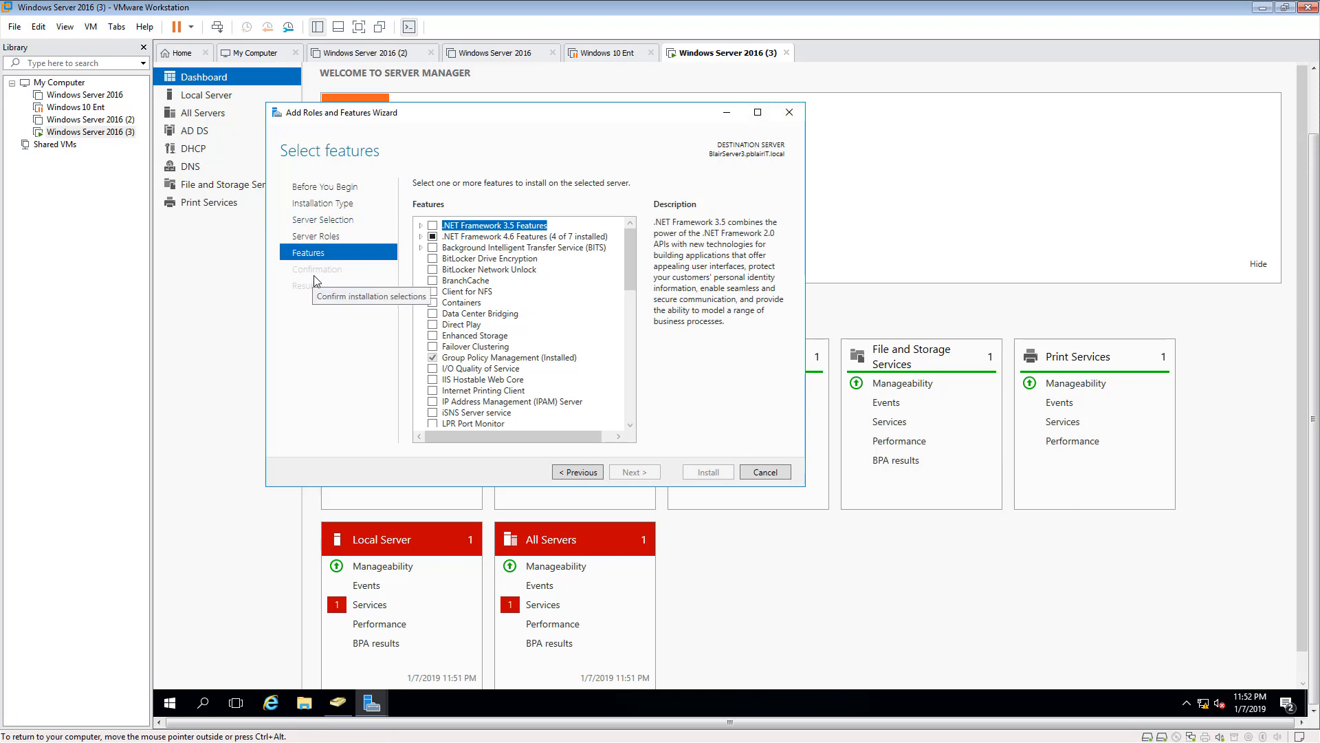
pyautogui.click(765, 472)
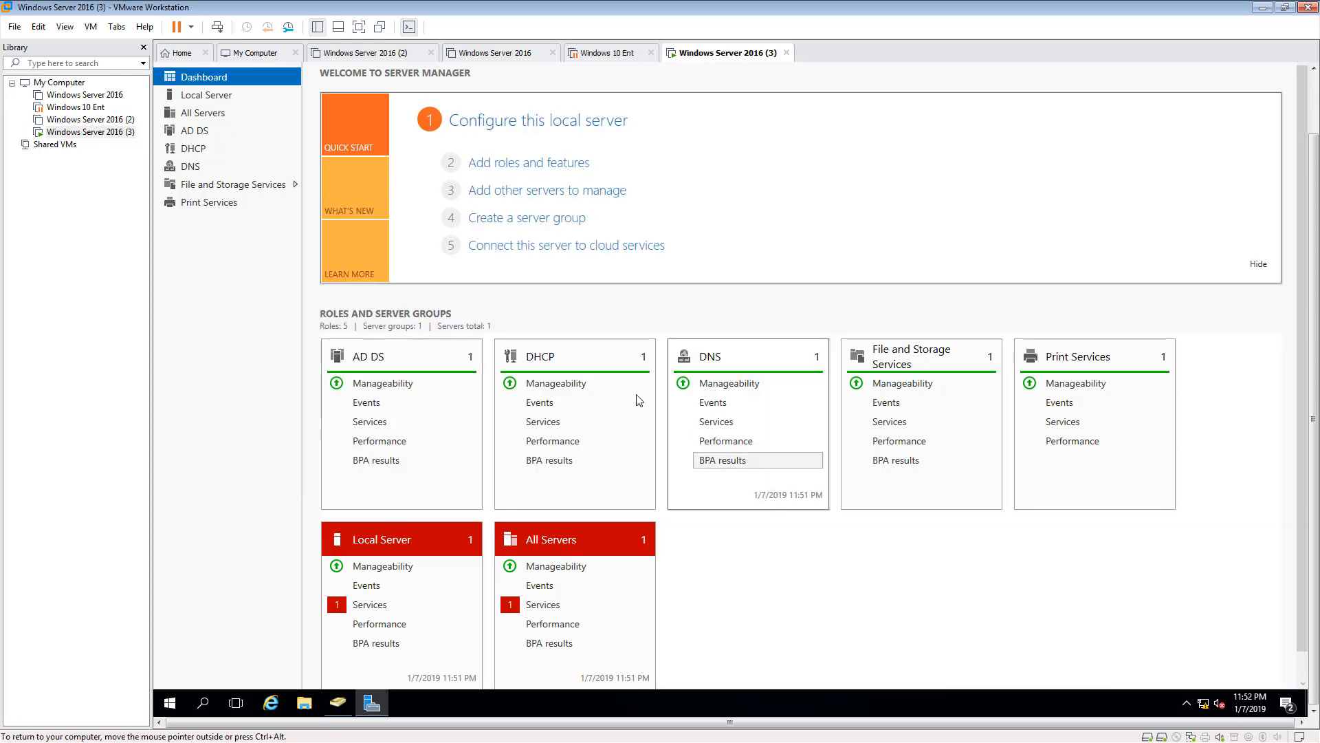
# - Start a new file share with the SMB Share - Quick profile and locate it on volume E:
pyautogui.click(228, 190)
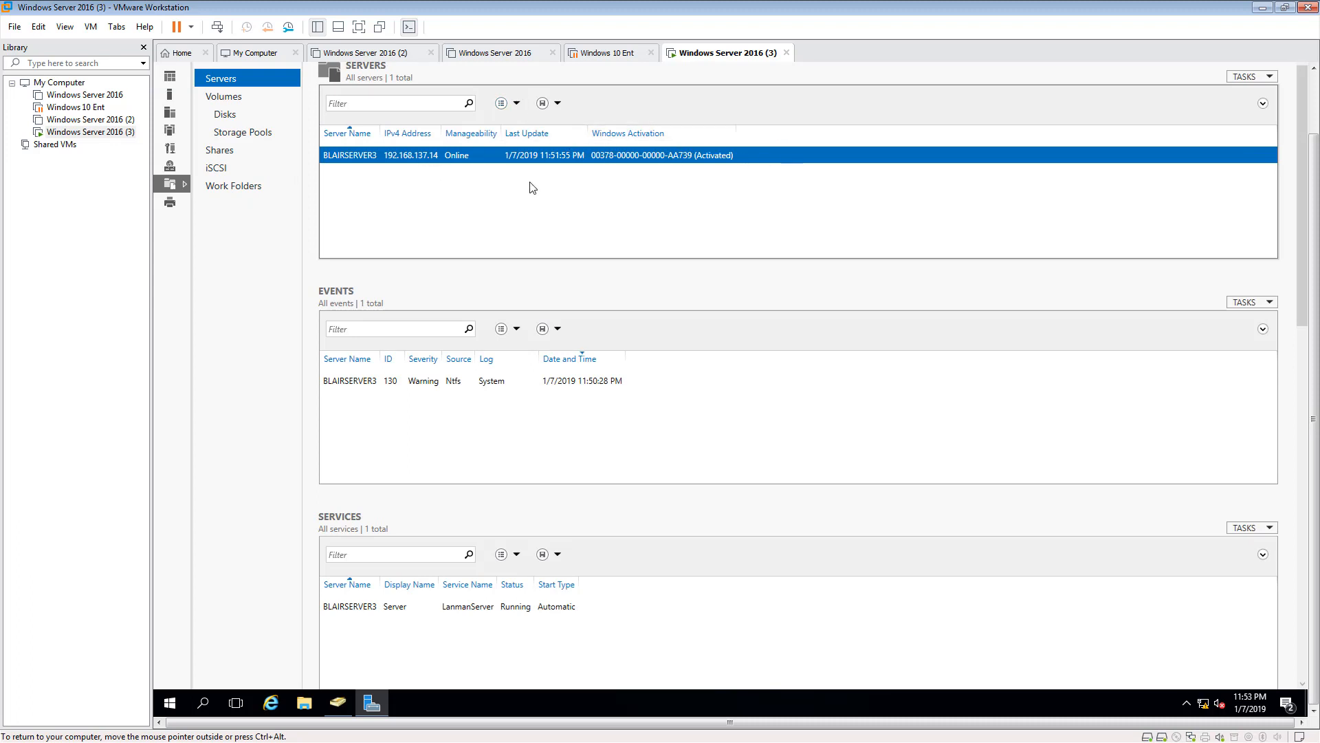
pyautogui.click(222, 156)
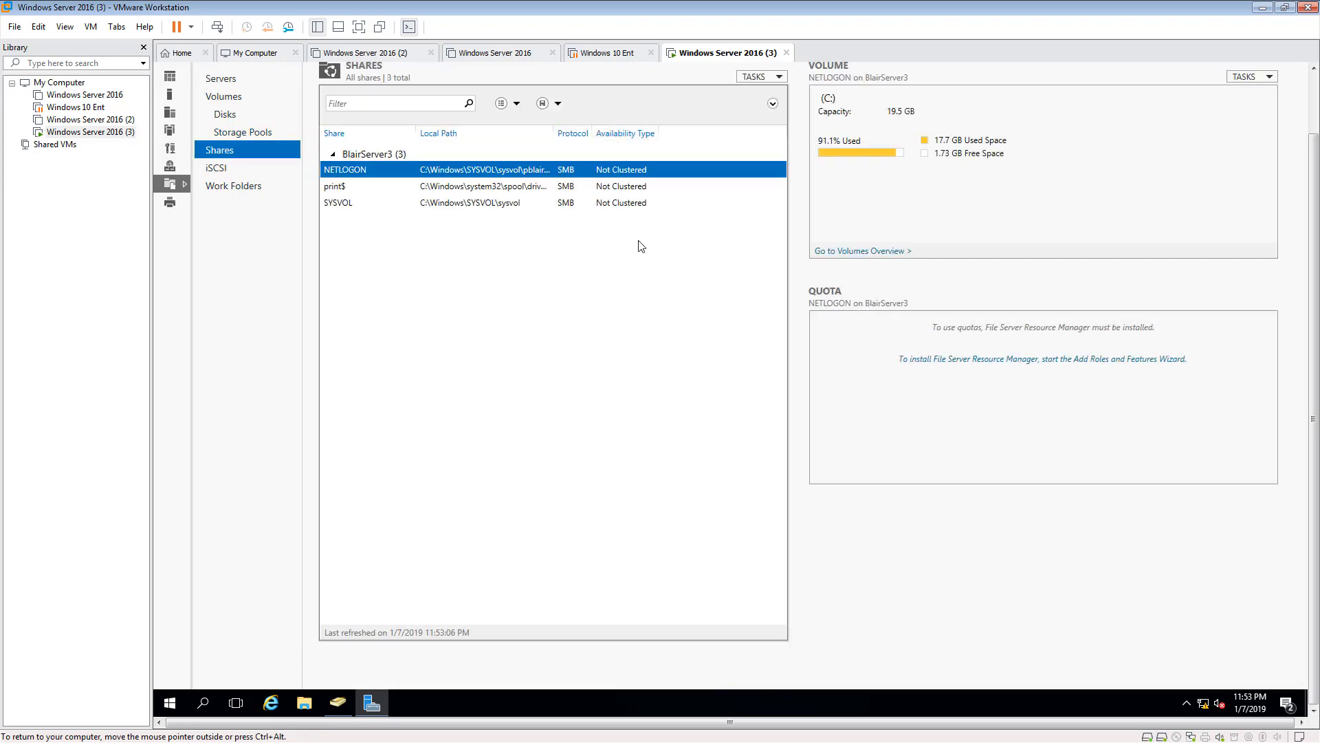
pyautogui.click(780, 77)
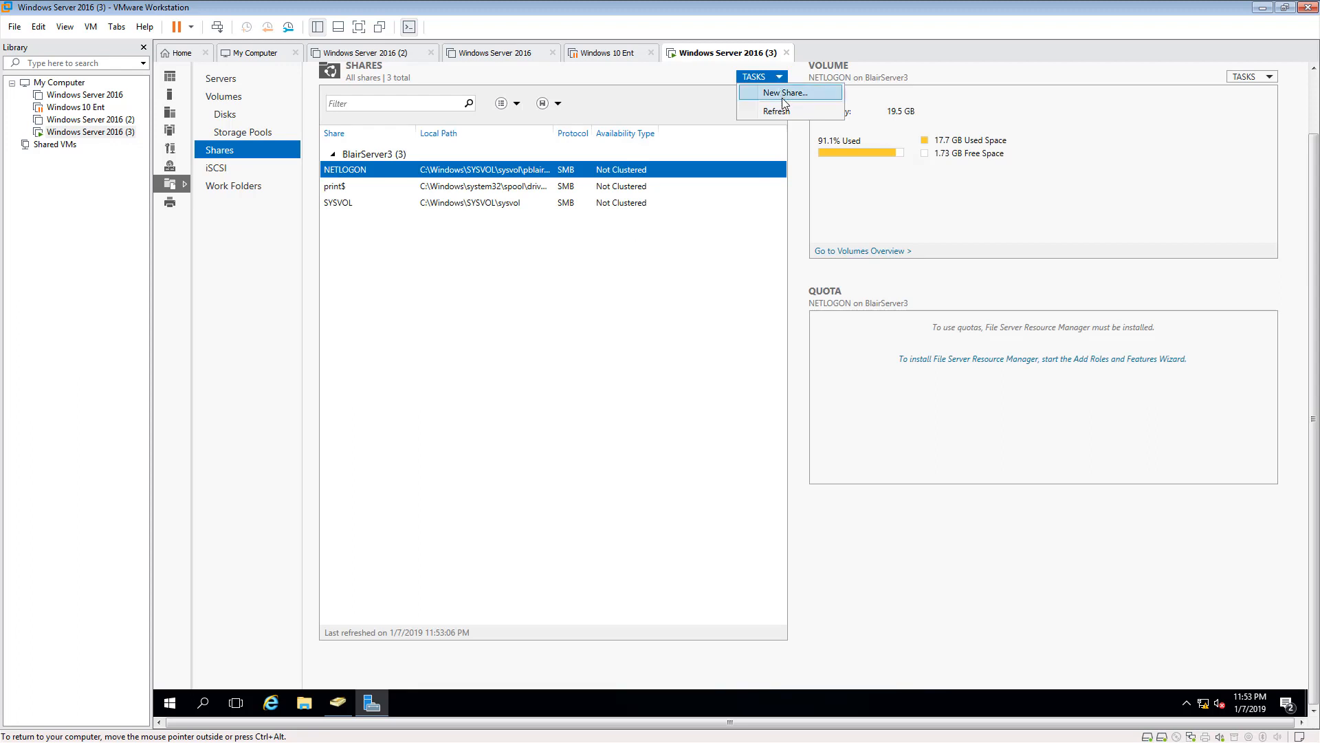
pyautogui.click(789, 96)
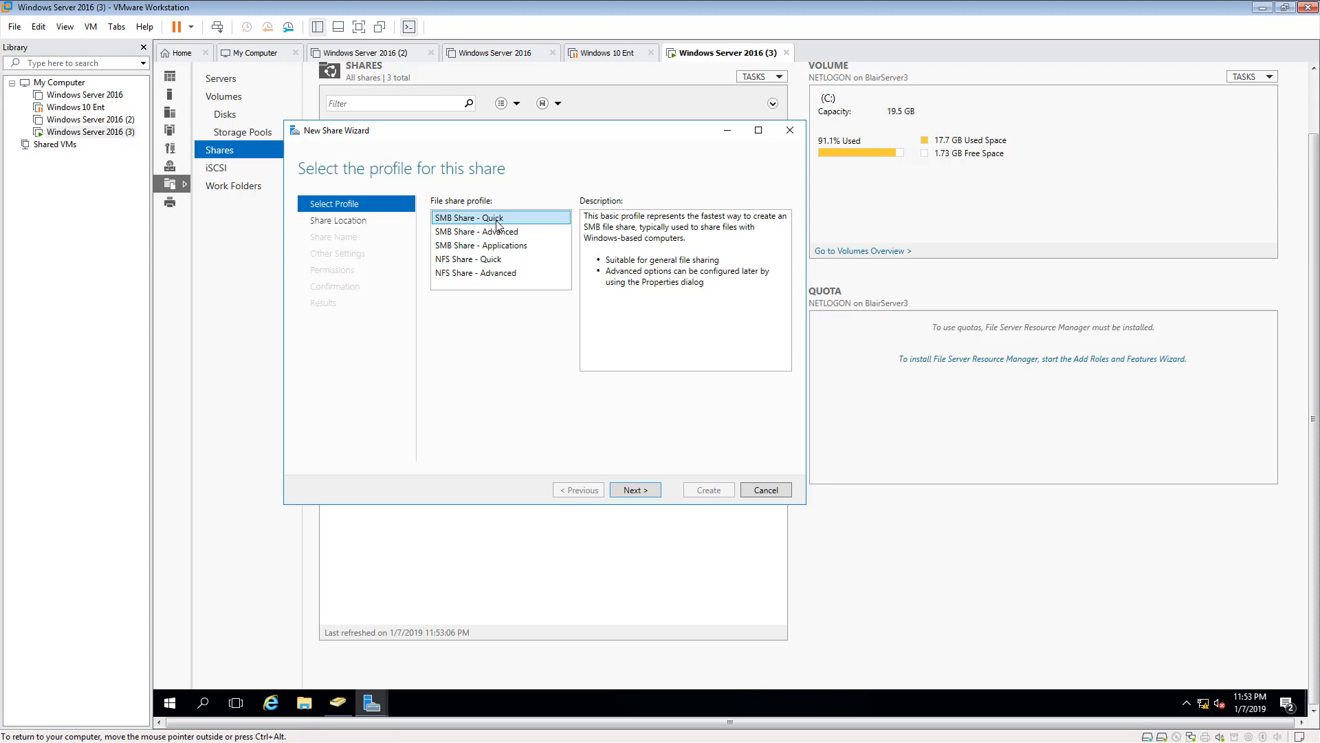
pyautogui.click(648, 491)
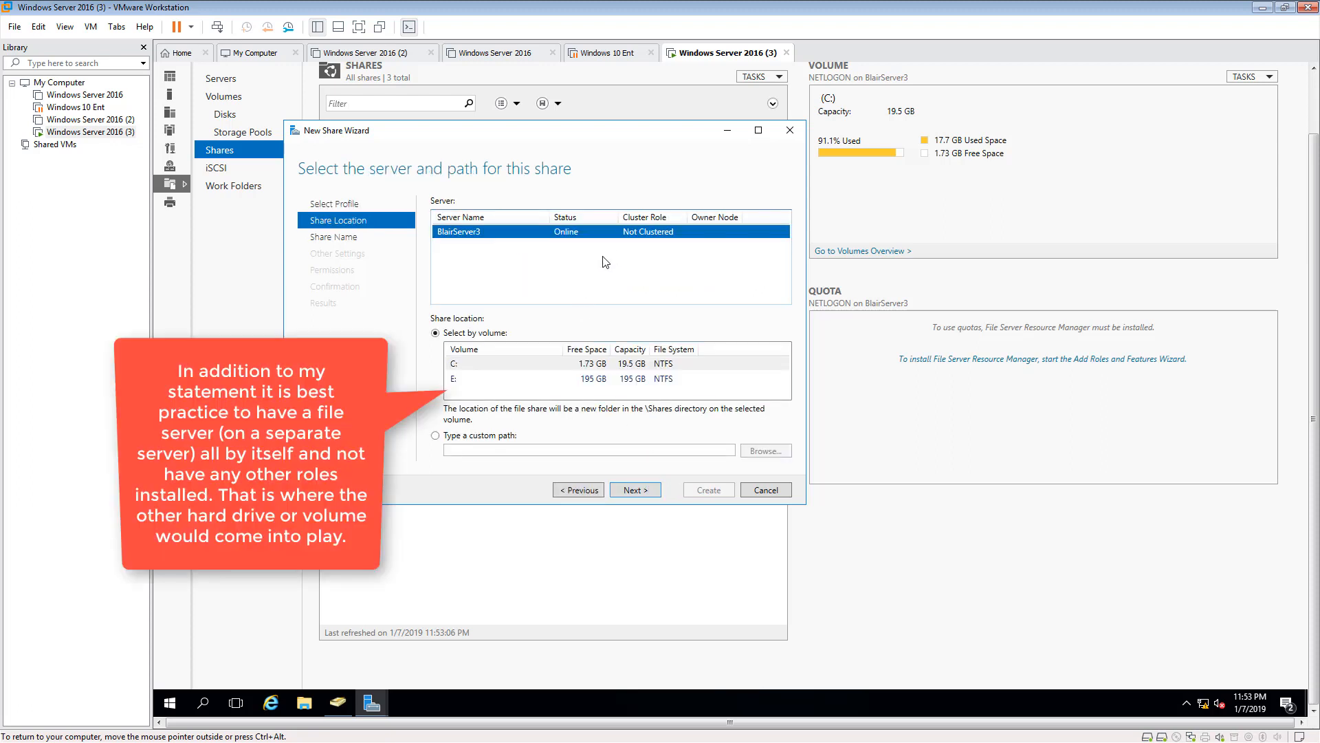
pyautogui.click(456, 379)
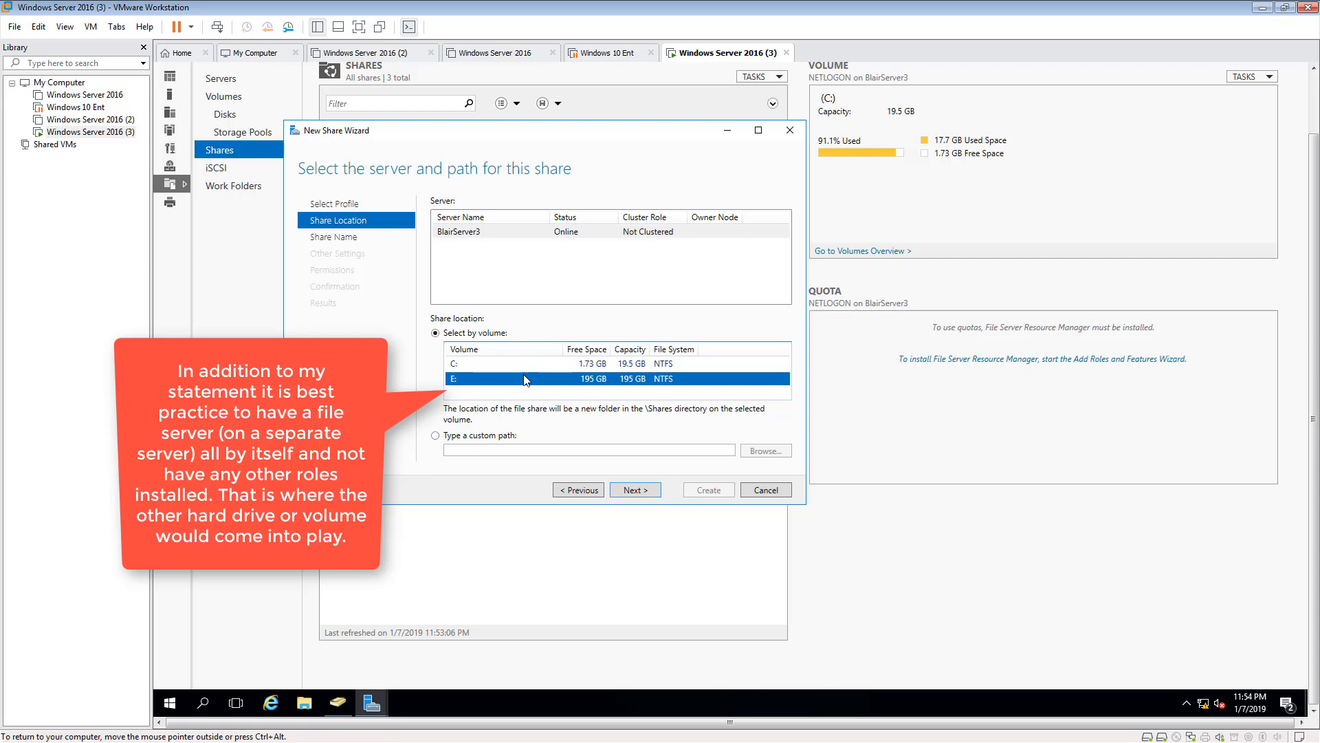
pyautogui.click(632, 489)
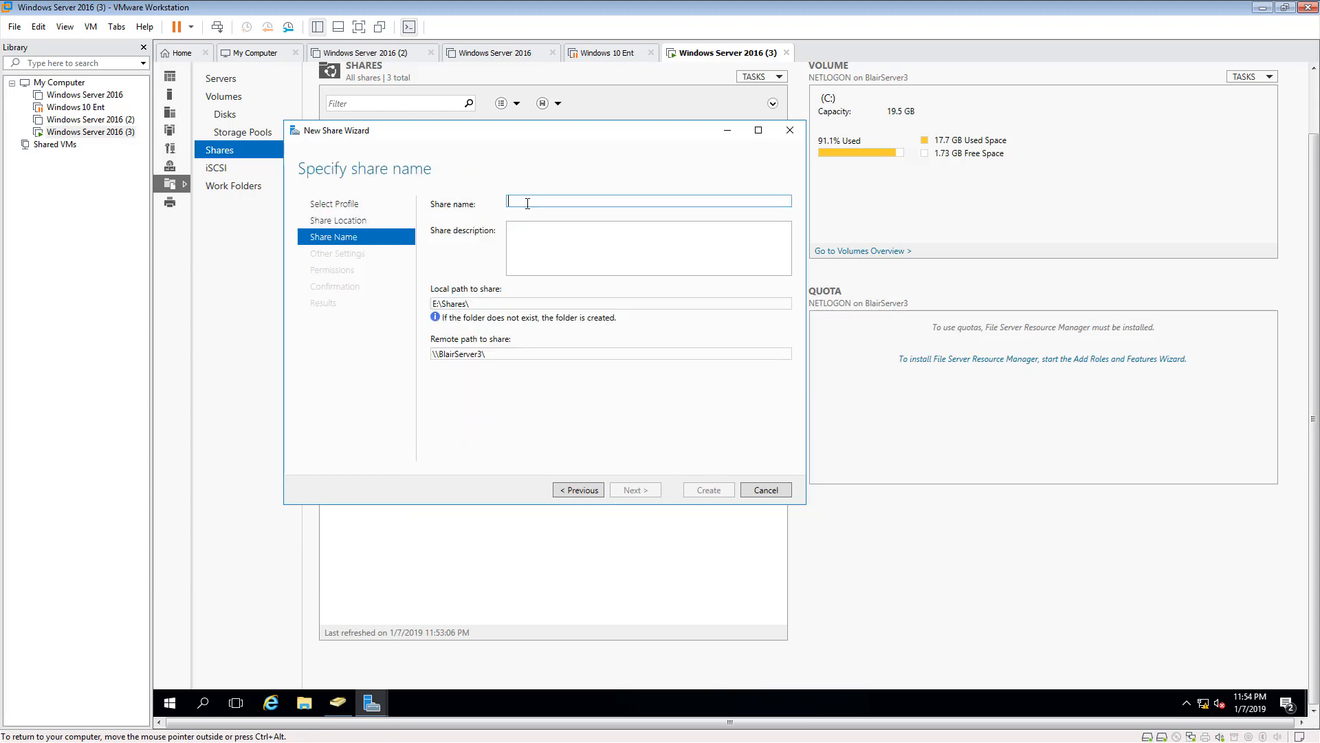
# - Name the new share Accounting and leave its description empty
pyautogui.write('Accounting')
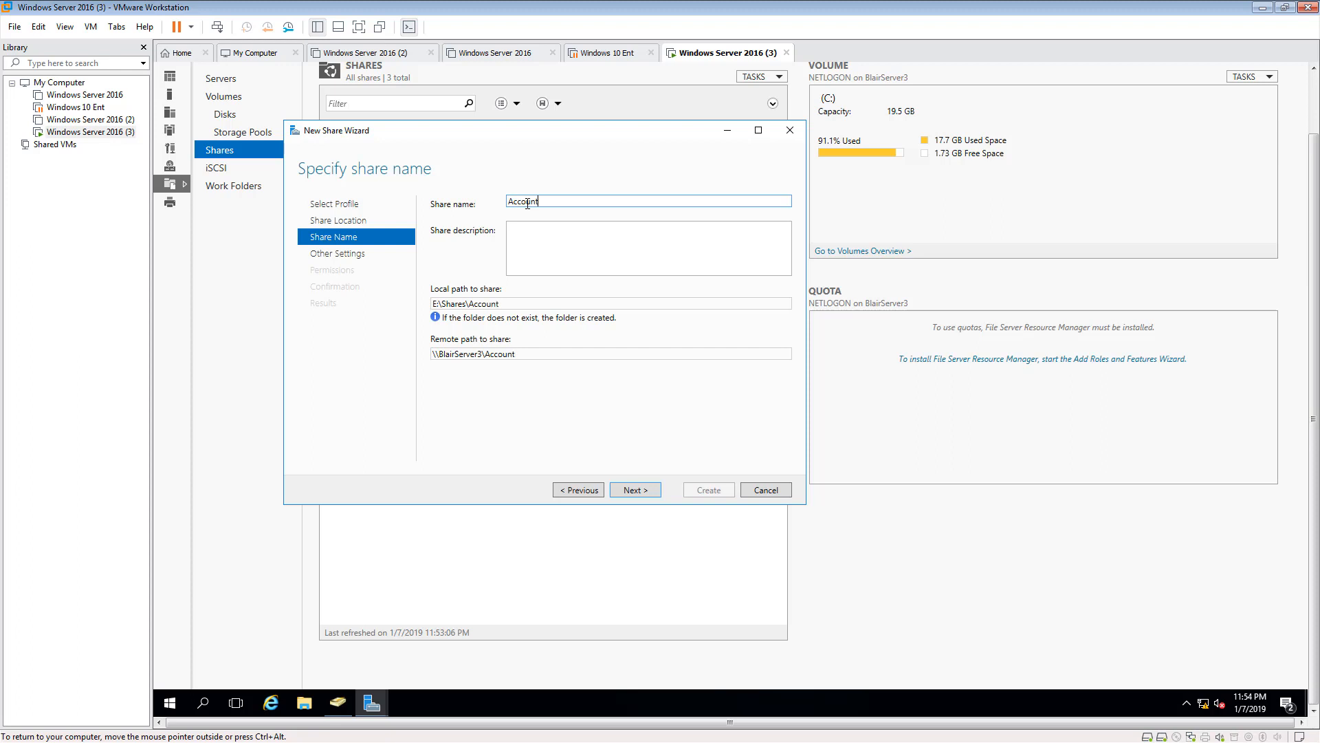
pyautogui.click(543, 239)
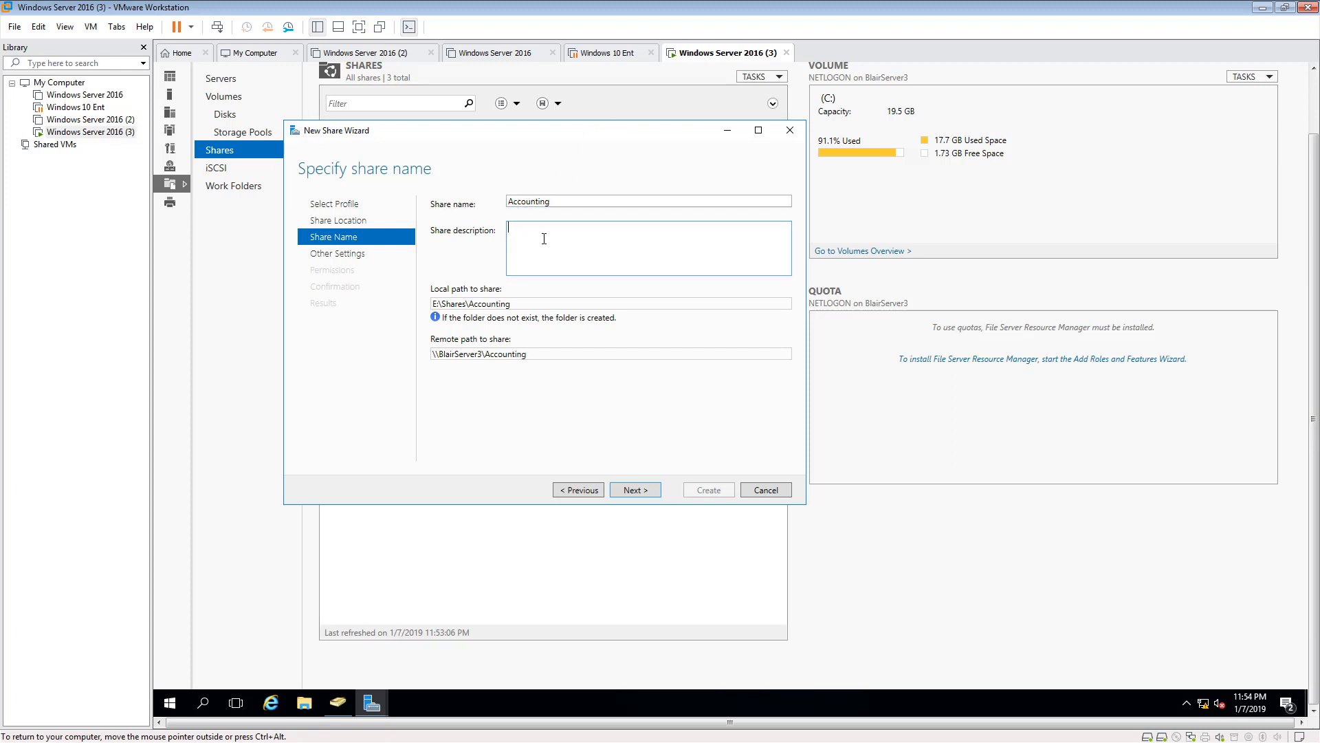
pyautogui.click(634, 490)
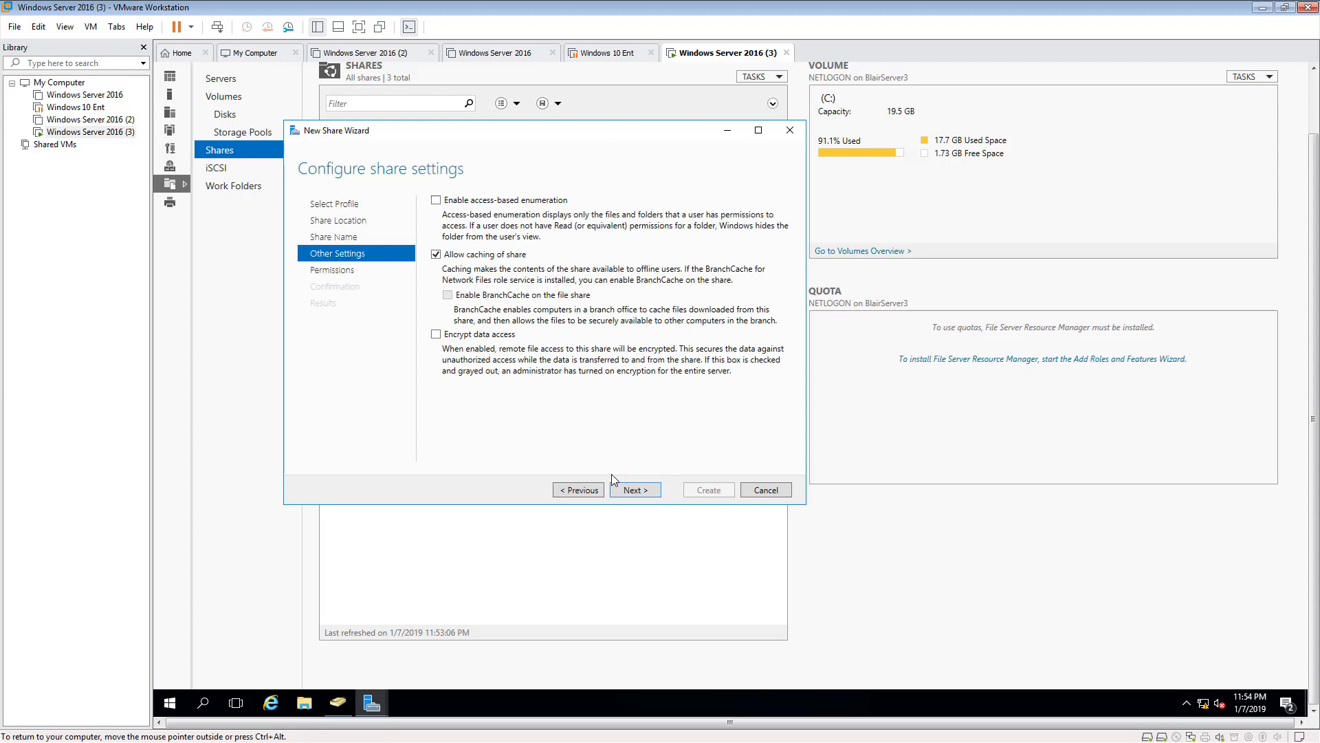
# - Enable access-based enumeration for the Accounting share, keep the default permissions and create it
pyautogui.click(436, 200)
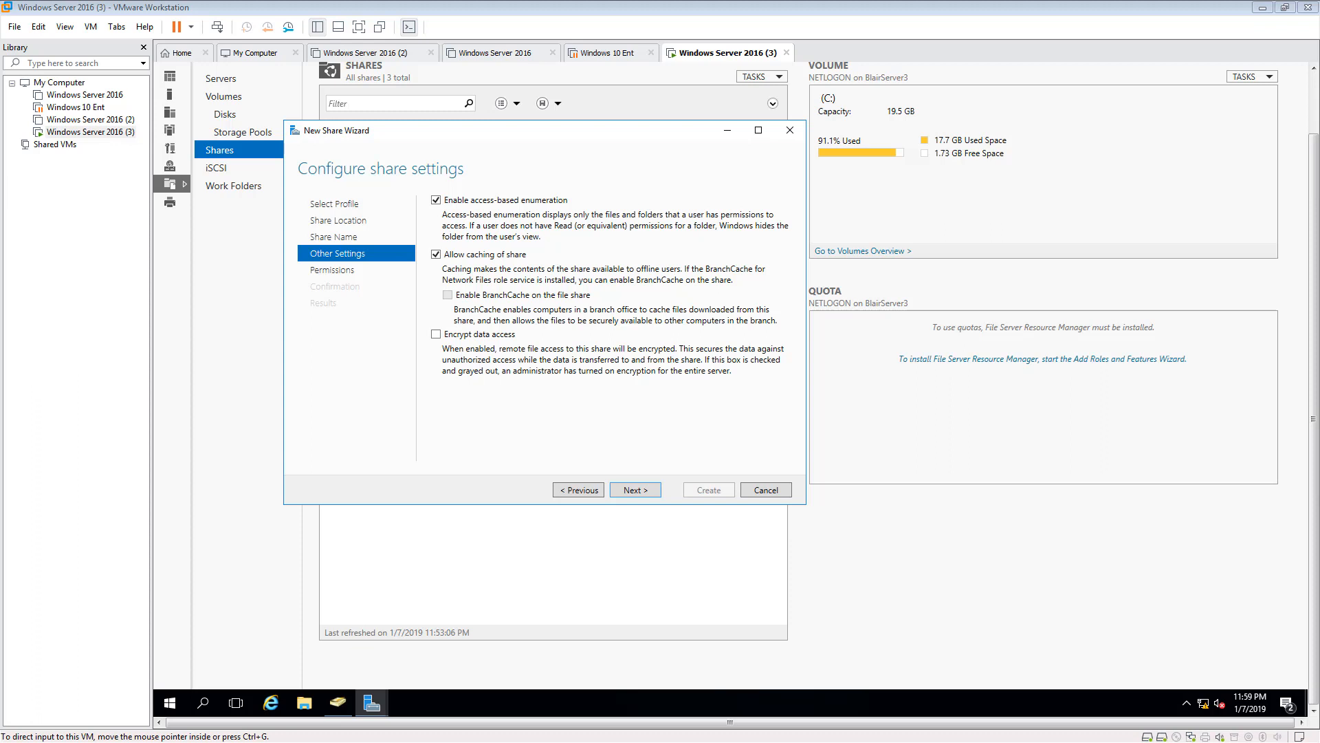
pyautogui.click(646, 494)
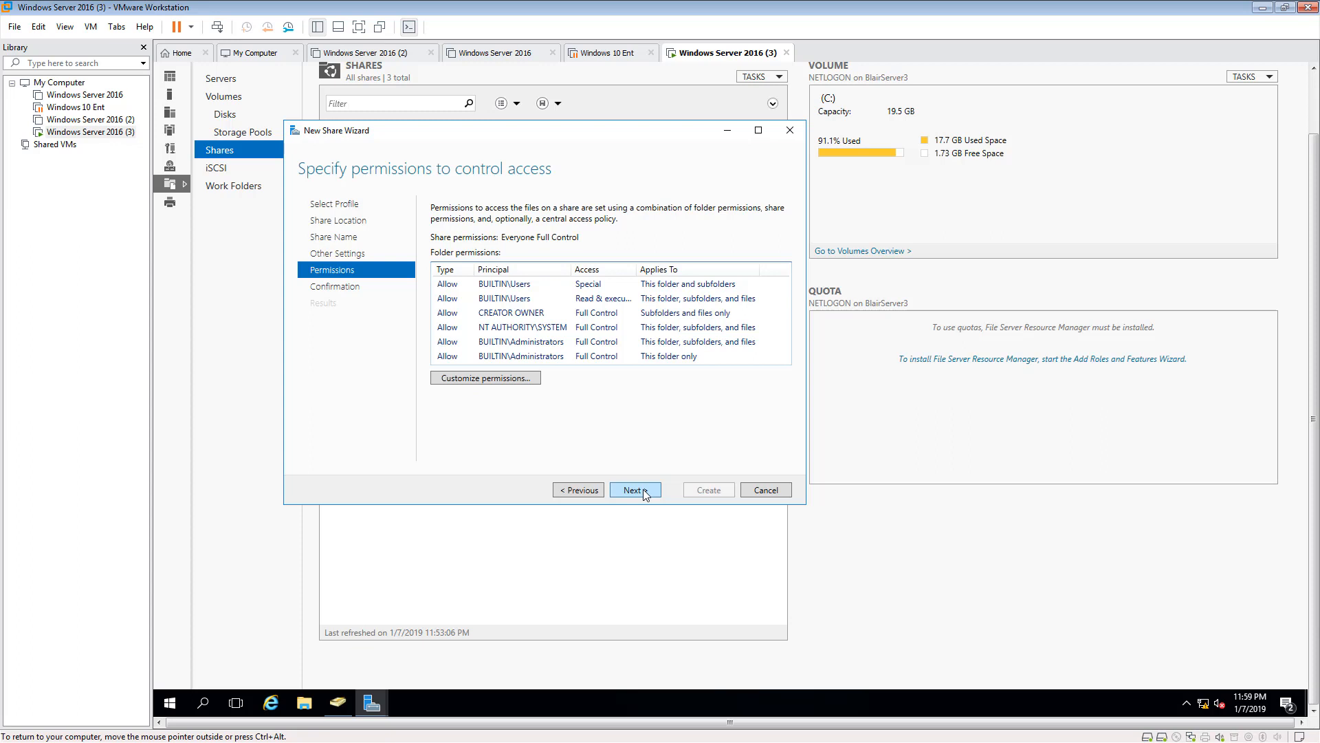
pyautogui.click(645, 493)
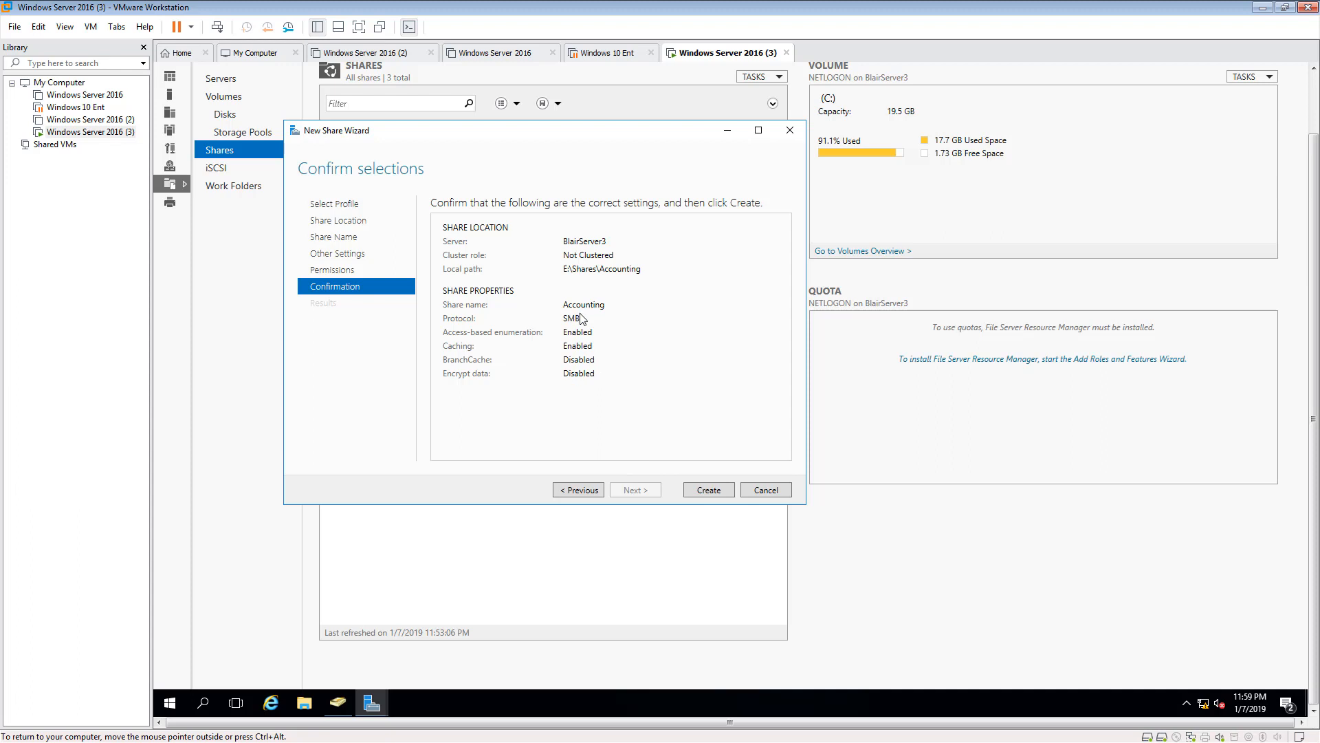
pyautogui.click(715, 490)
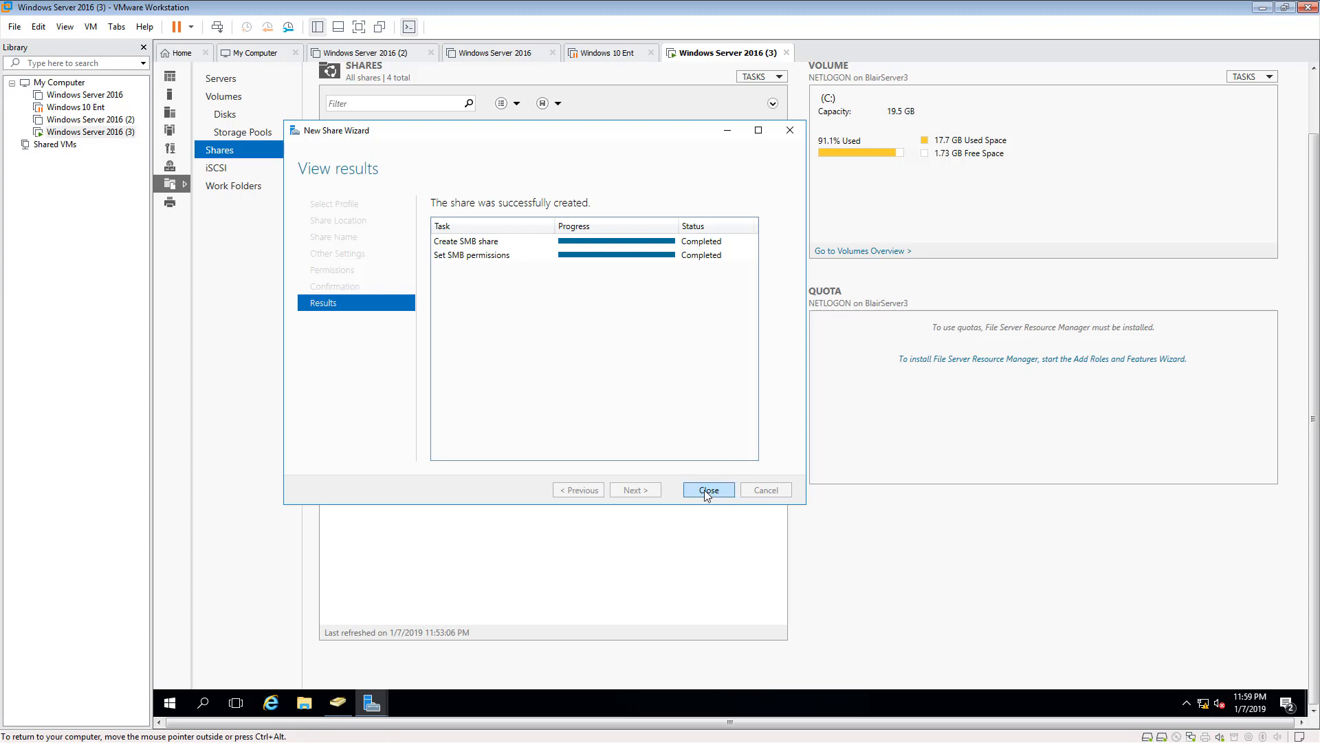
pyautogui.click(708, 491)
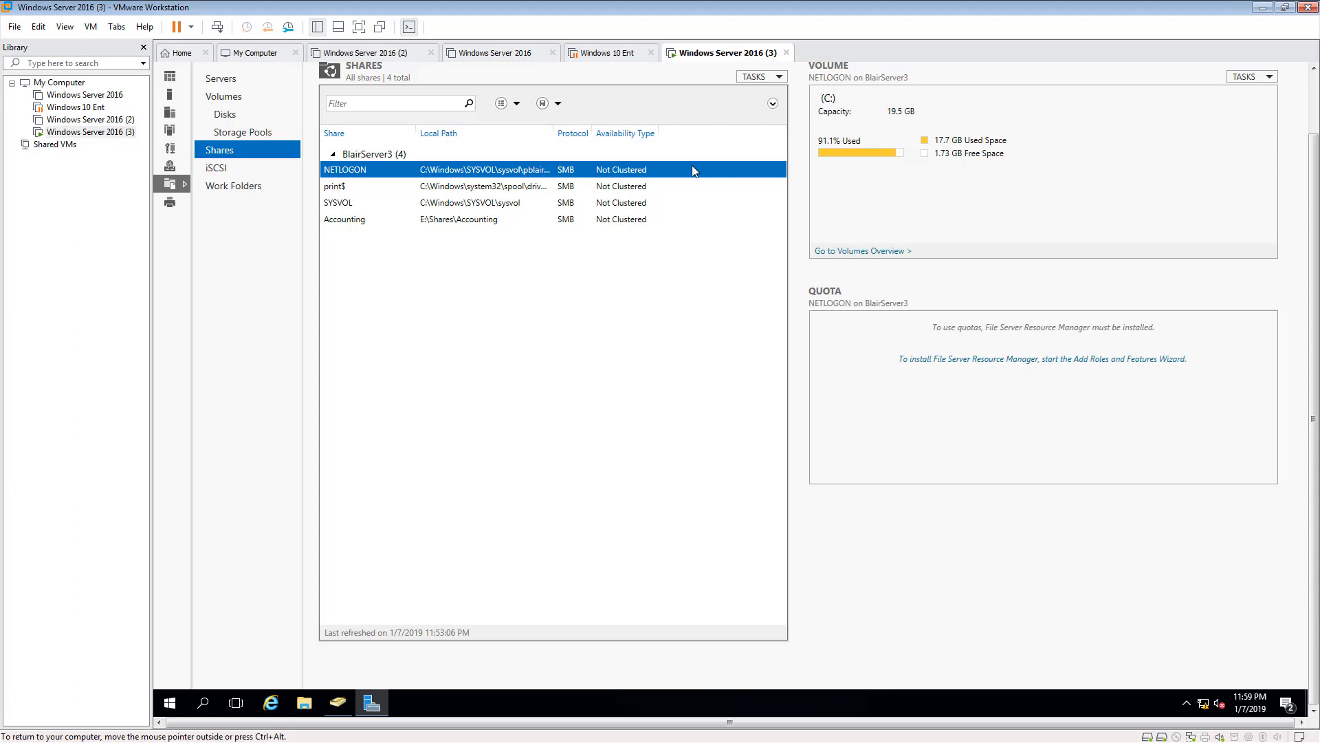
# - Start another SMB Share - Quick share on volume E: and name it Marketing
pyautogui.click(761, 80)
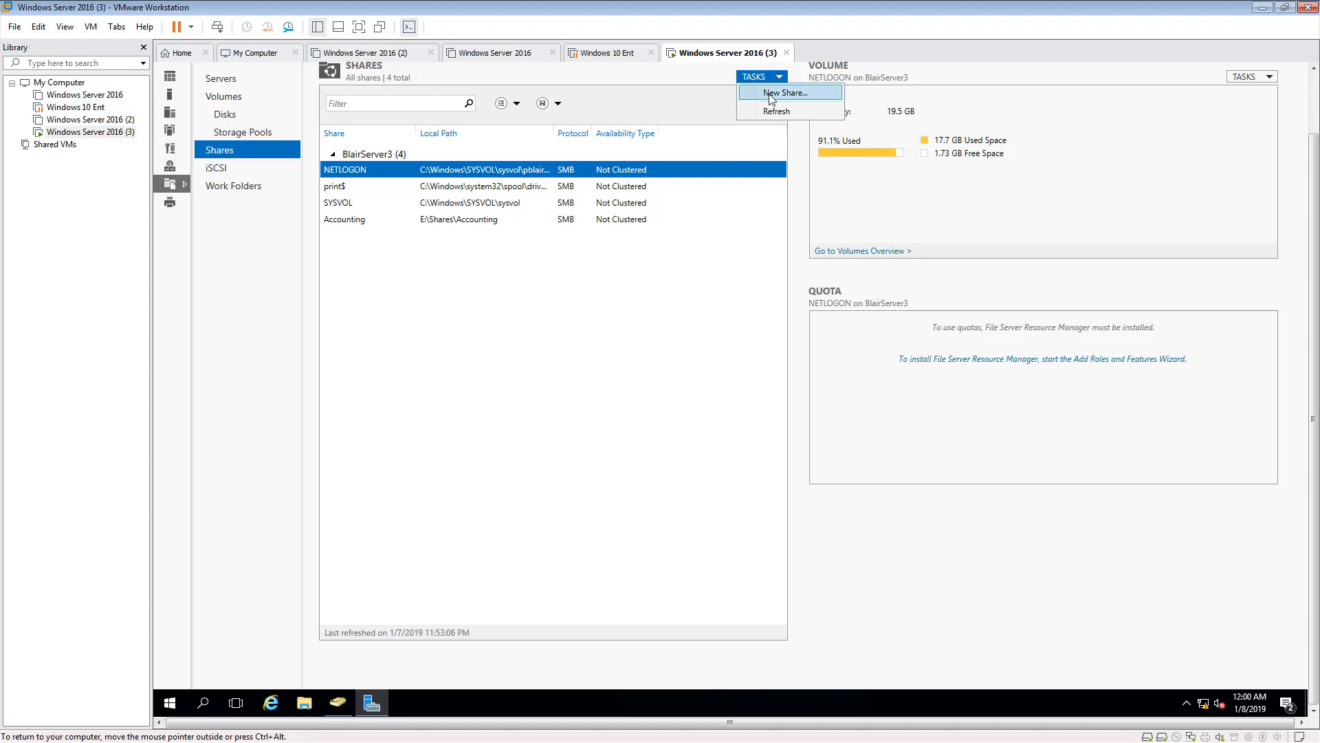
pyautogui.click(773, 96)
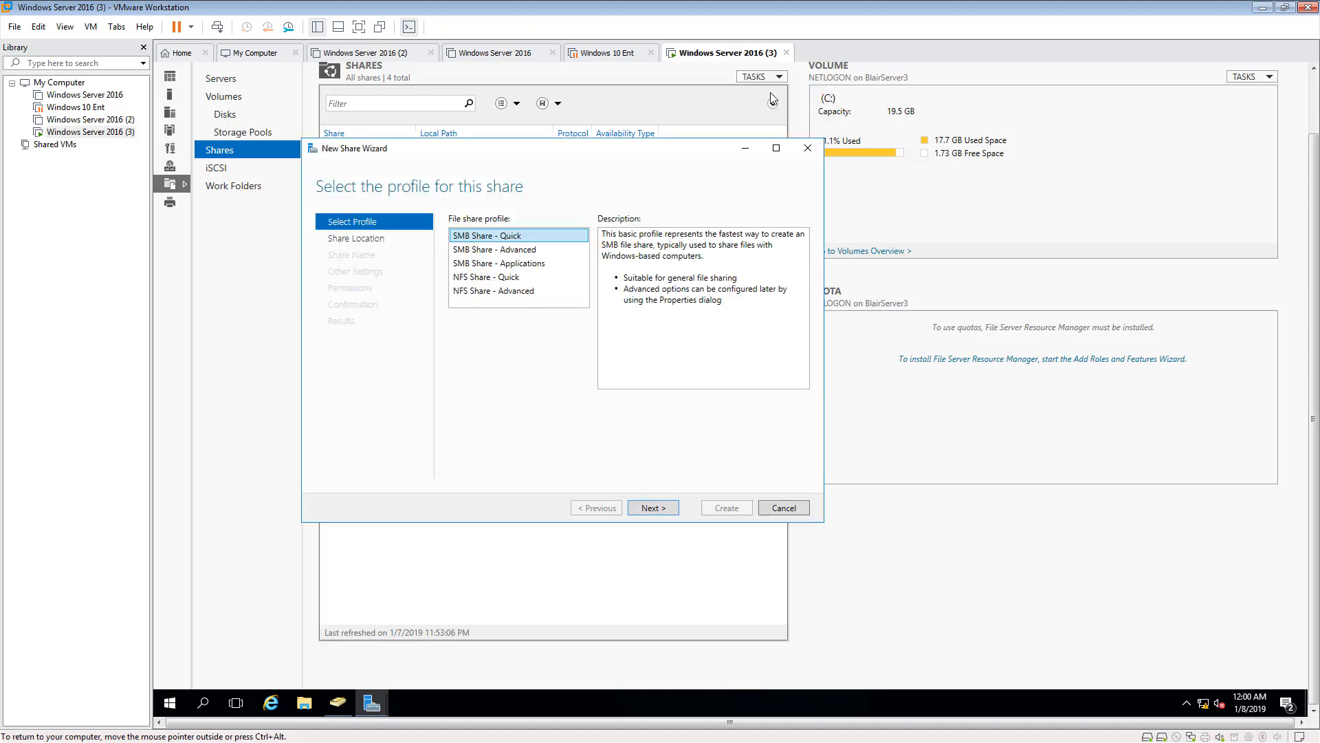
pyautogui.click(656, 509)
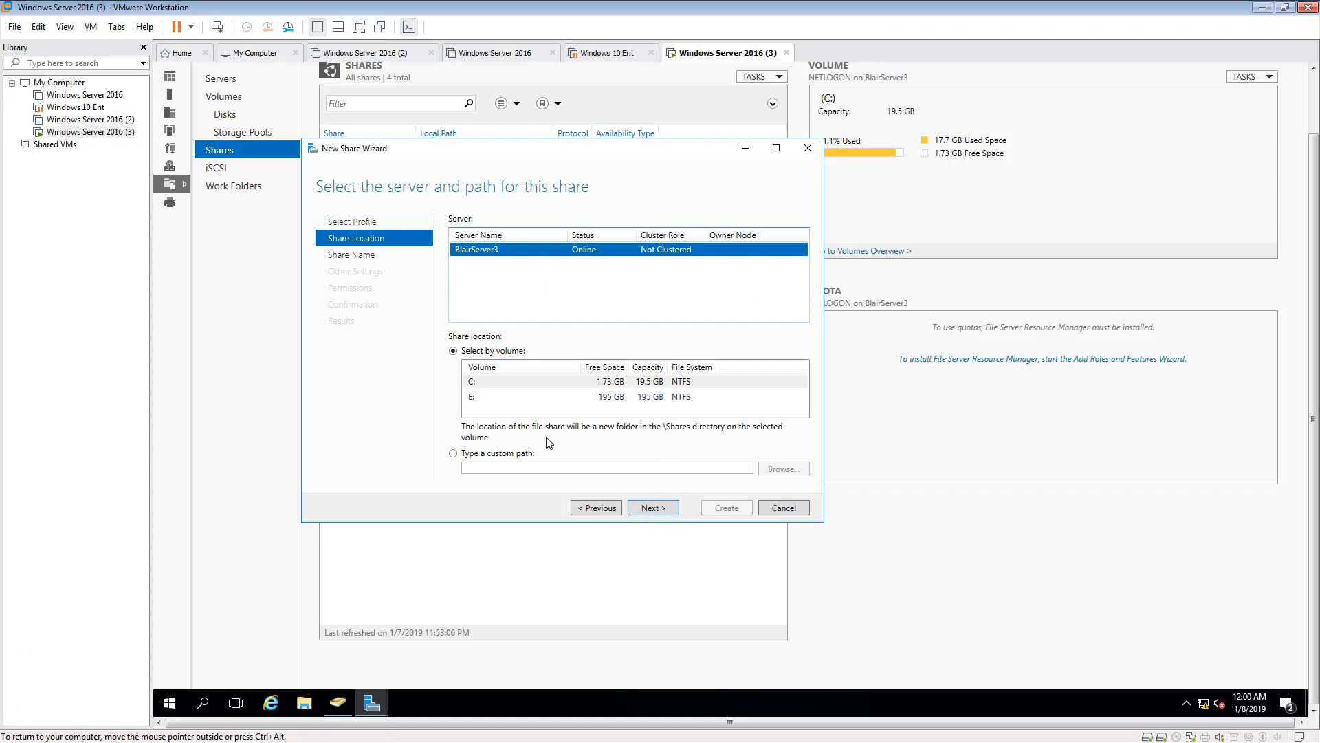
pyautogui.click(487, 397)
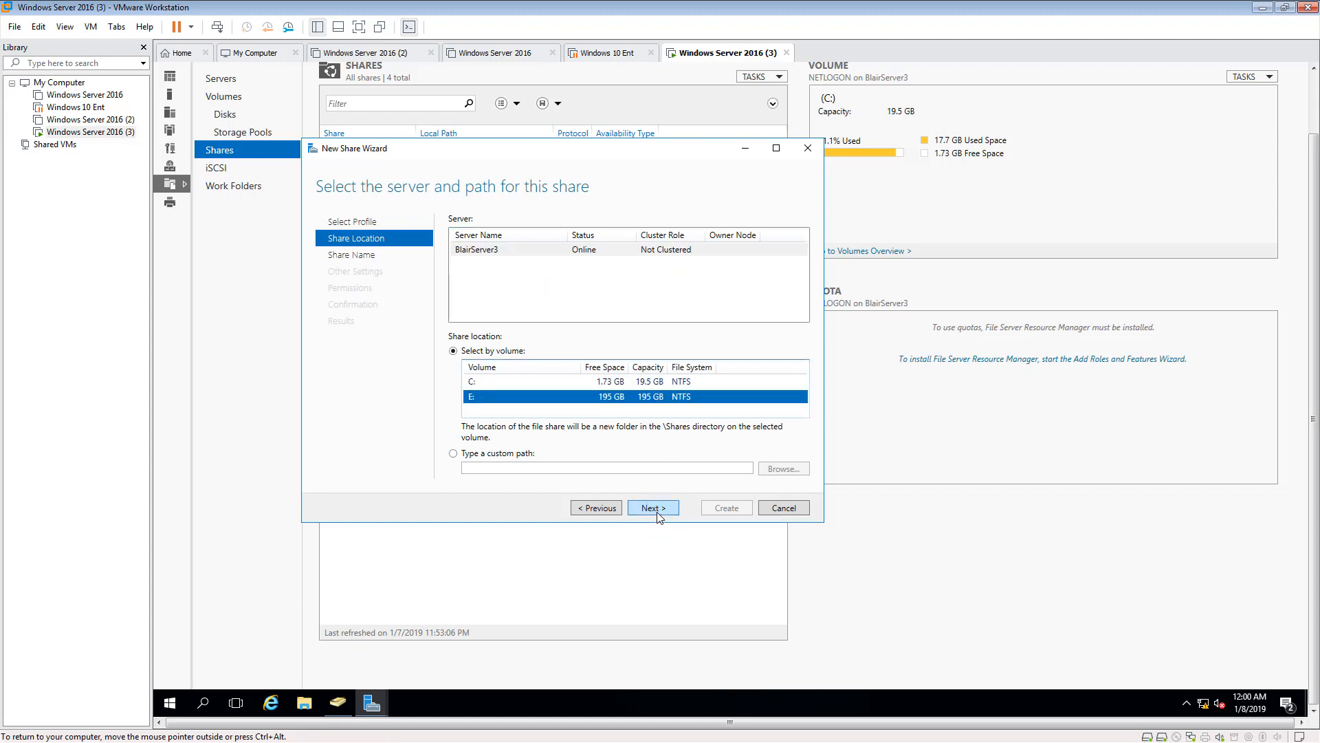
pyautogui.click(655, 510)
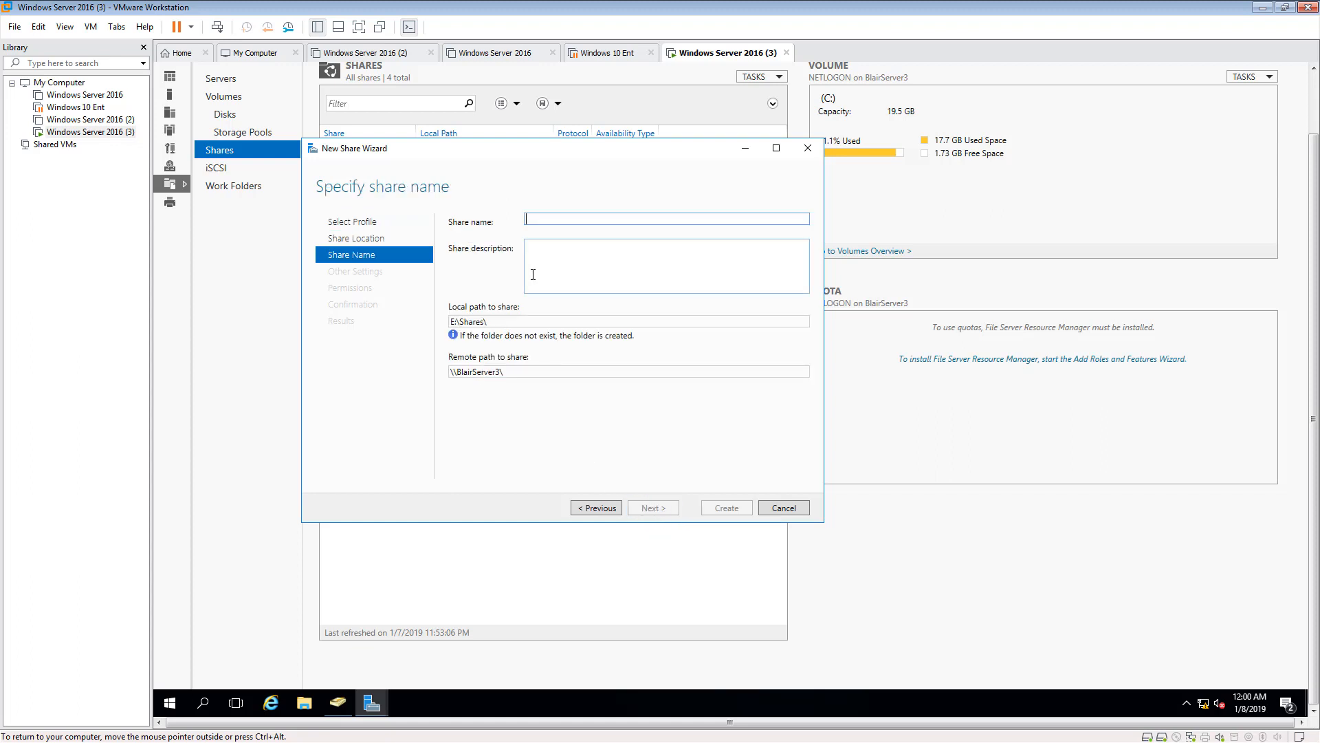
pyautogui.write('Mar')
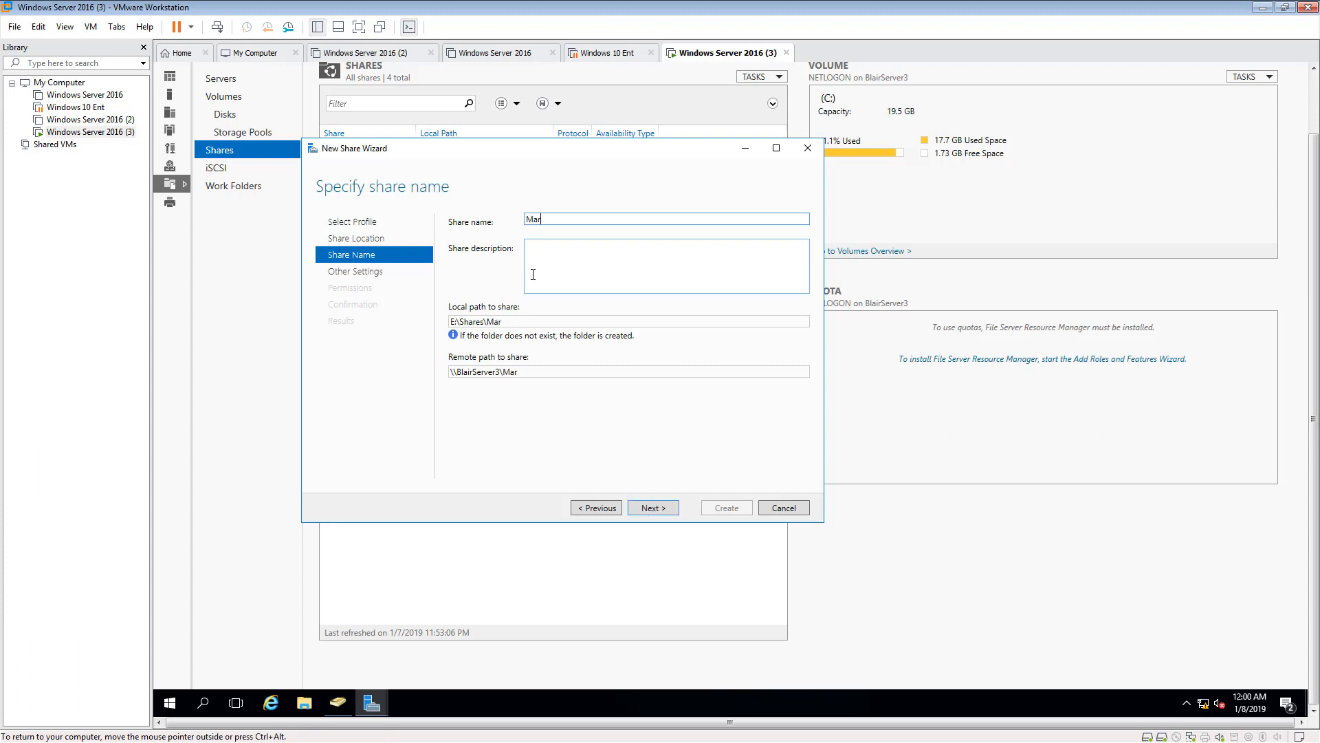
pyautogui.write('keting')
pyautogui.click(653, 507)
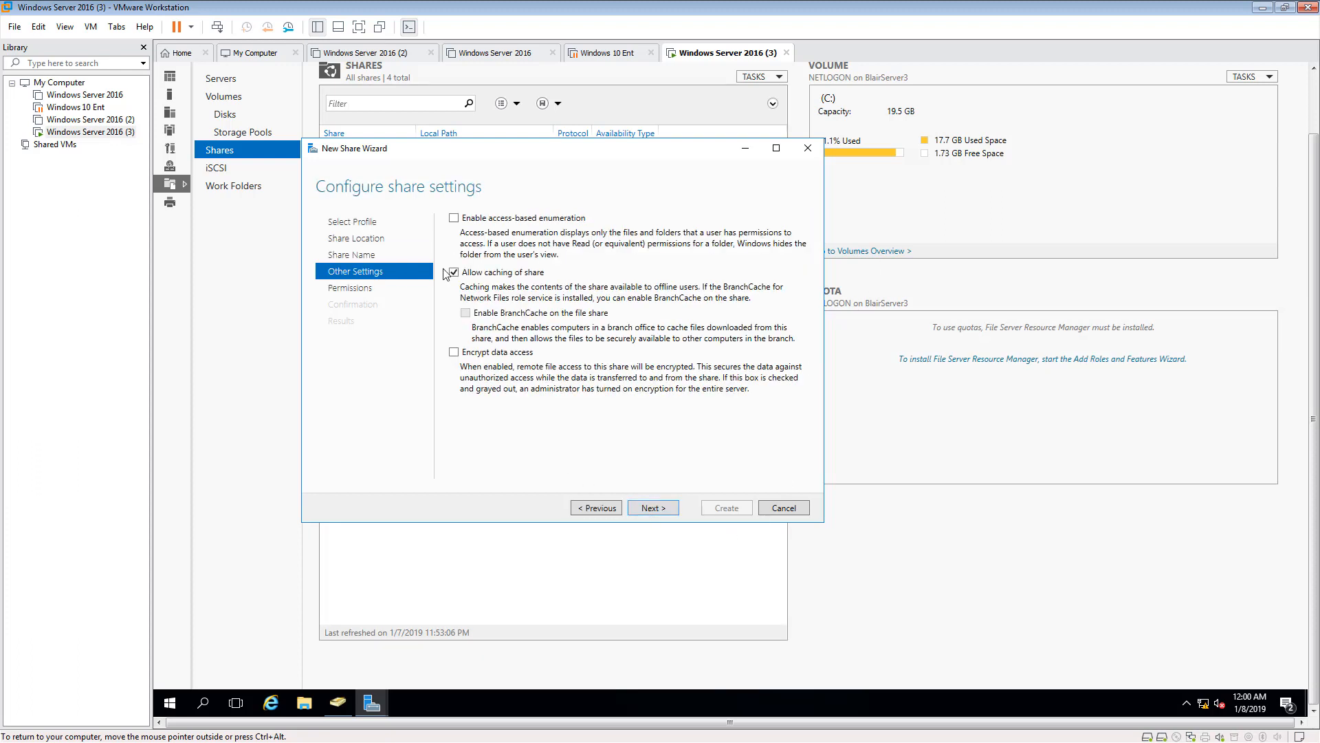
# - Enable access-based enumeration for the Marketing share, keep the default permissions and create it
pyautogui.click(453, 217)
pyautogui.click(665, 507)
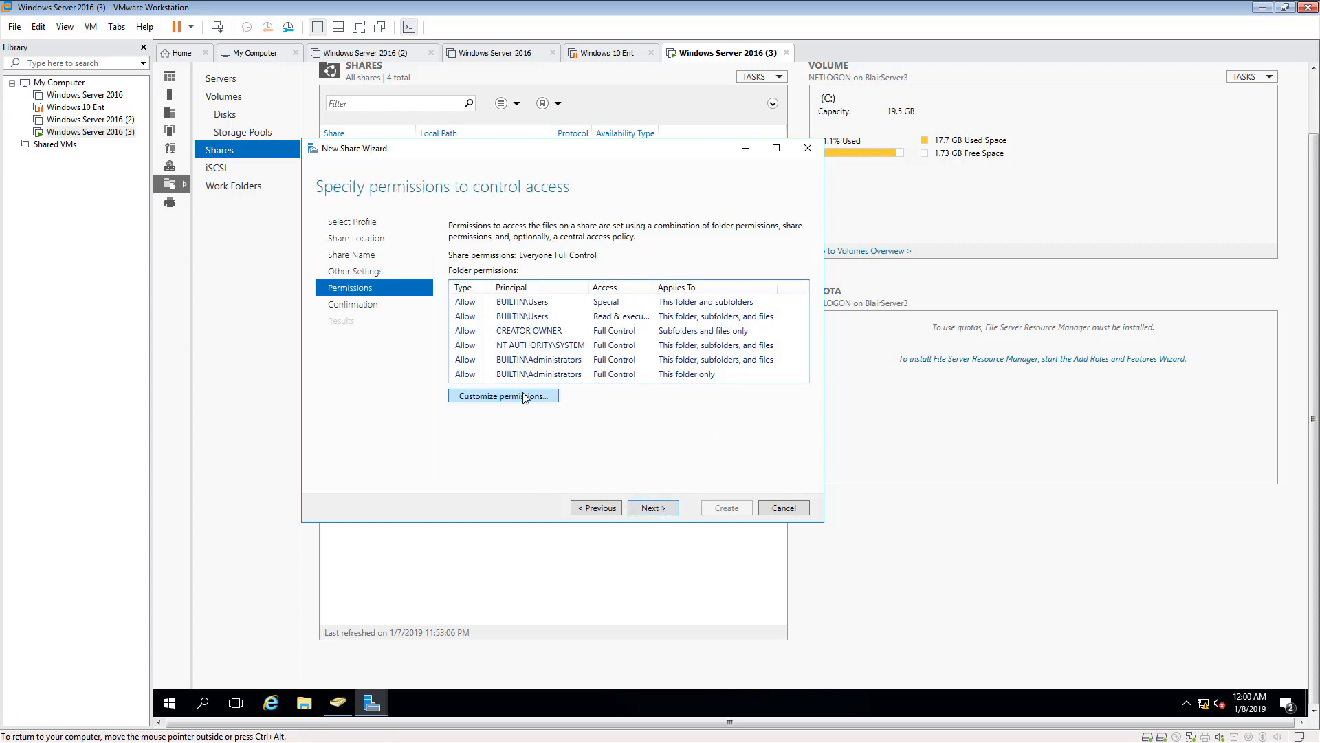
pyautogui.click(657, 508)
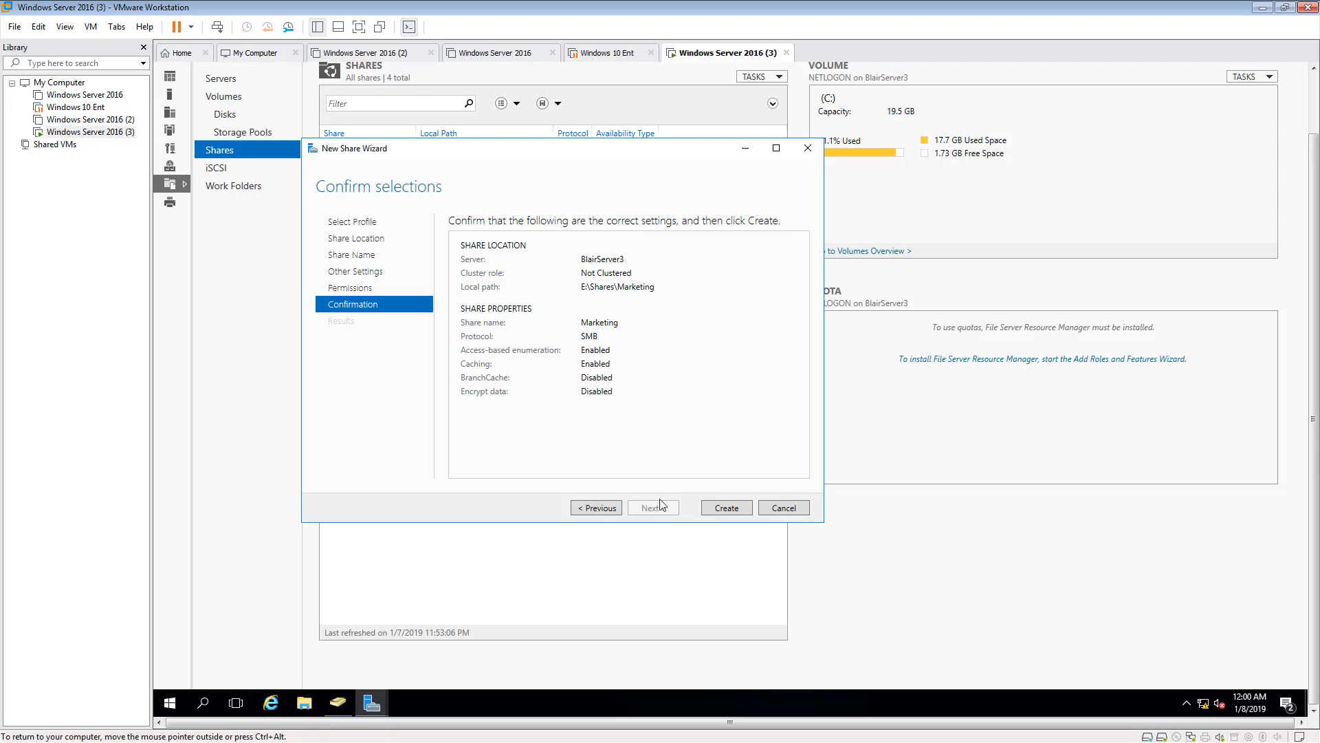
pyautogui.click(727, 509)
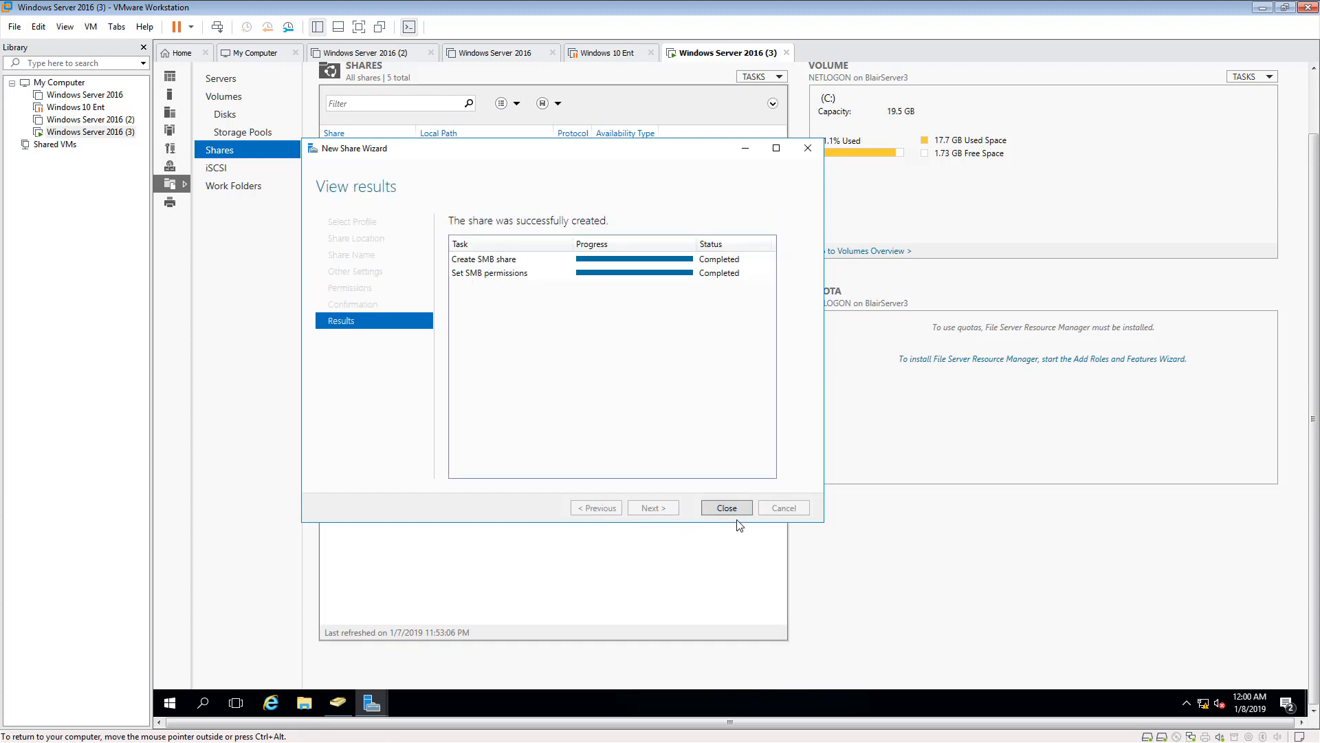
pyautogui.click(730, 509)
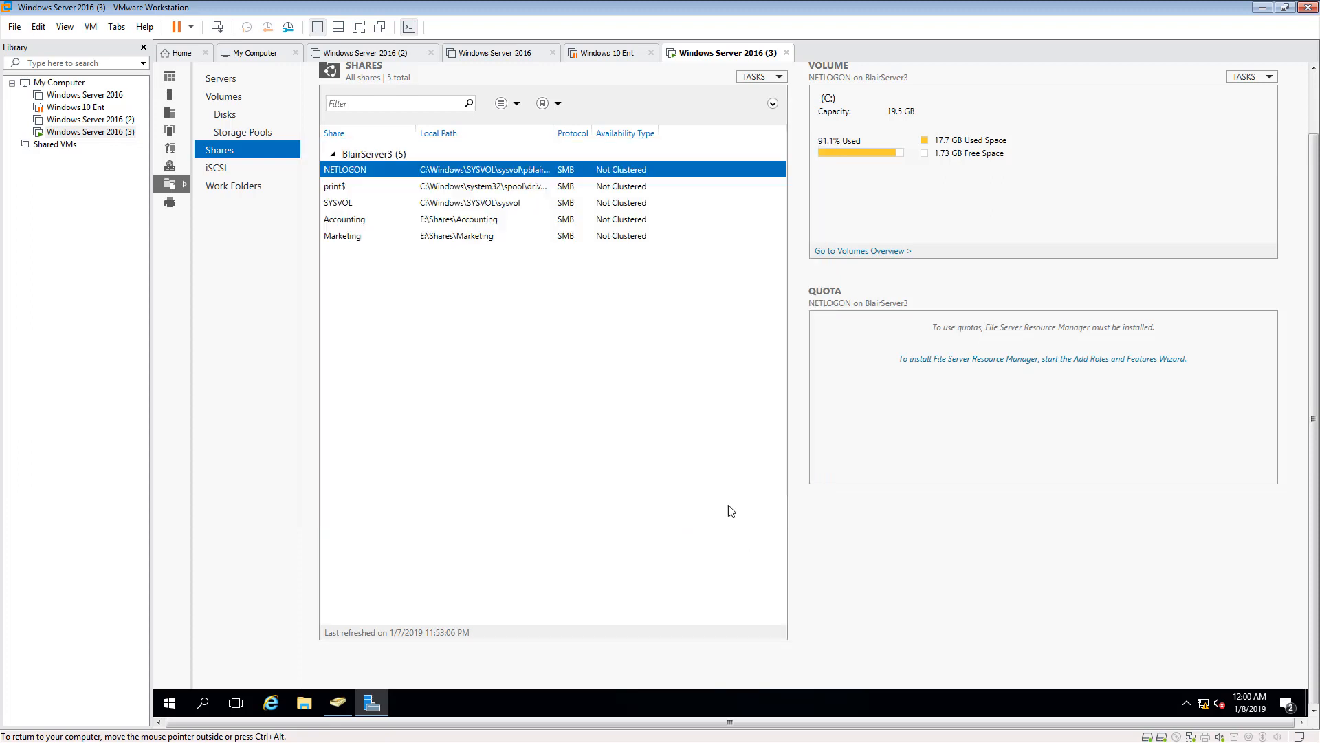
# - Start another SMB Share - Quick share on volume E: and name it Human Resources
pyautogui.click(765, 79)
pyautogui.click(784, 92)
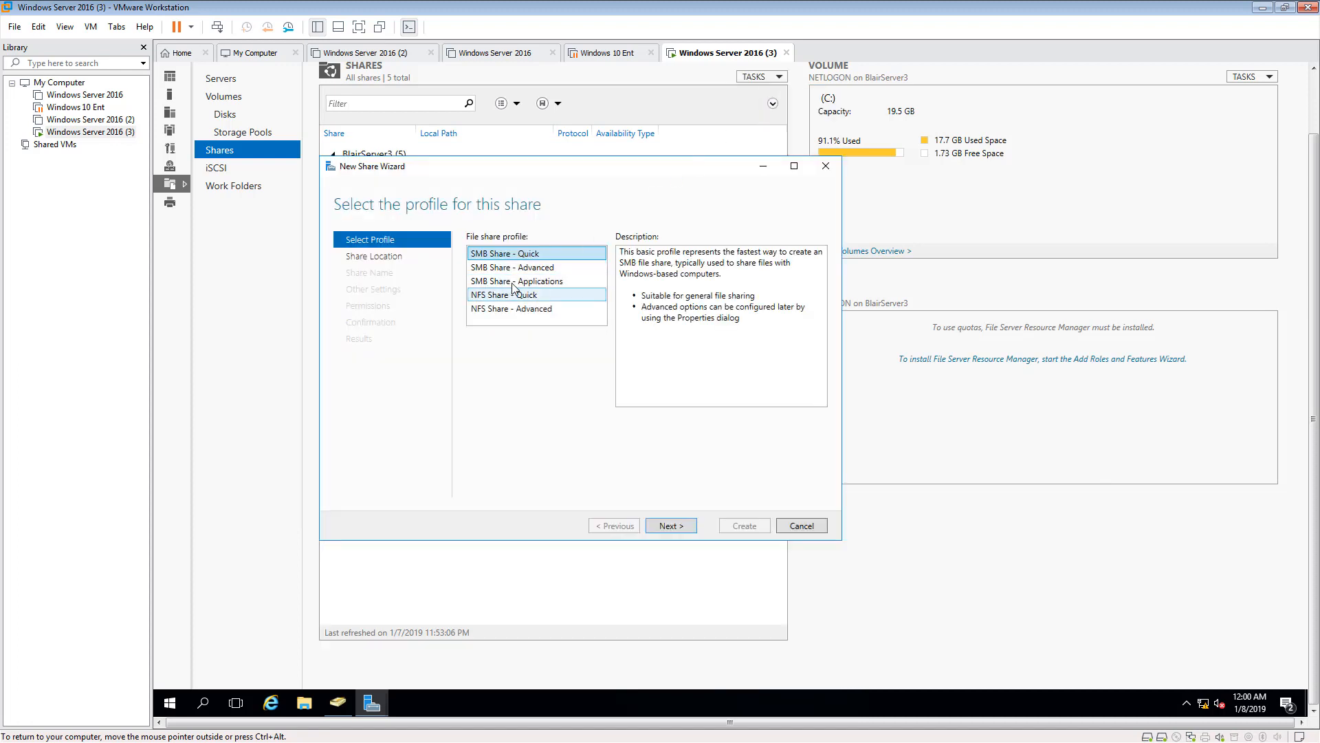
pyautogui.click(688, 523)
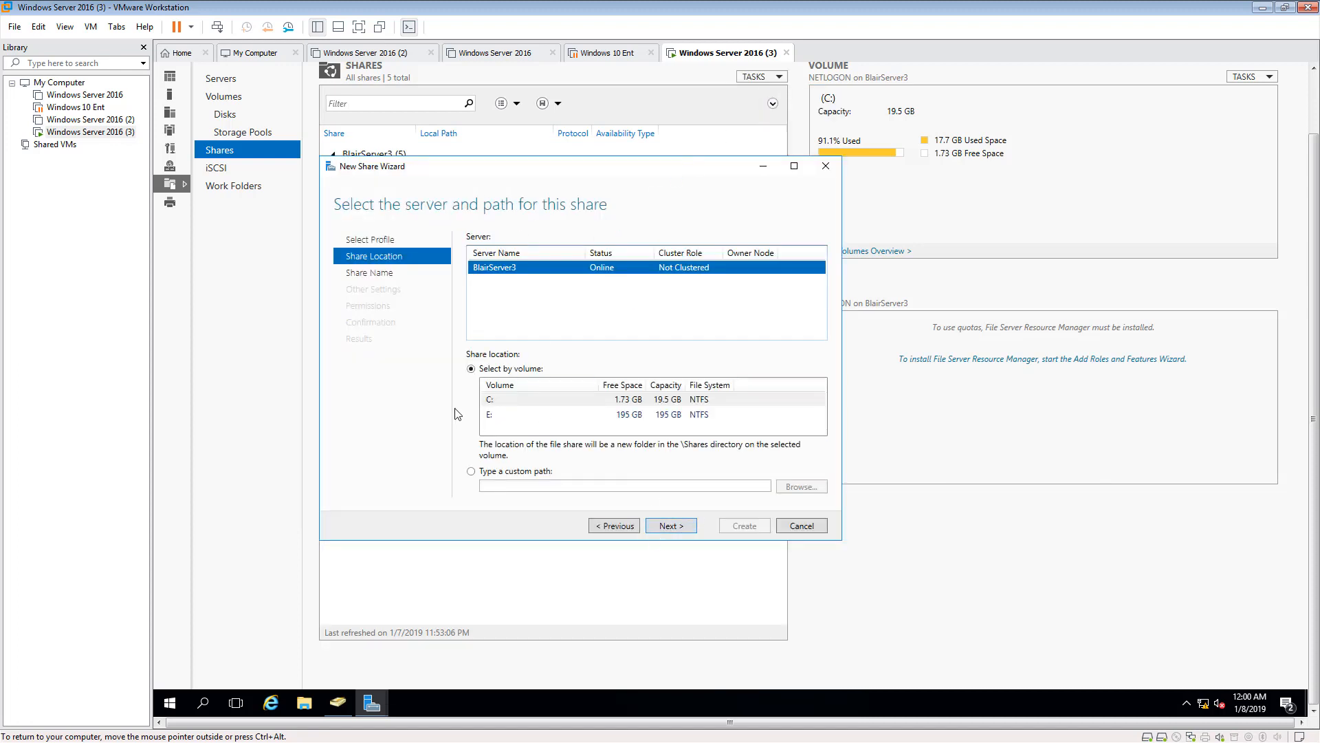
pyautogui.click(491, 416)
pyautogui.click(677, 527)
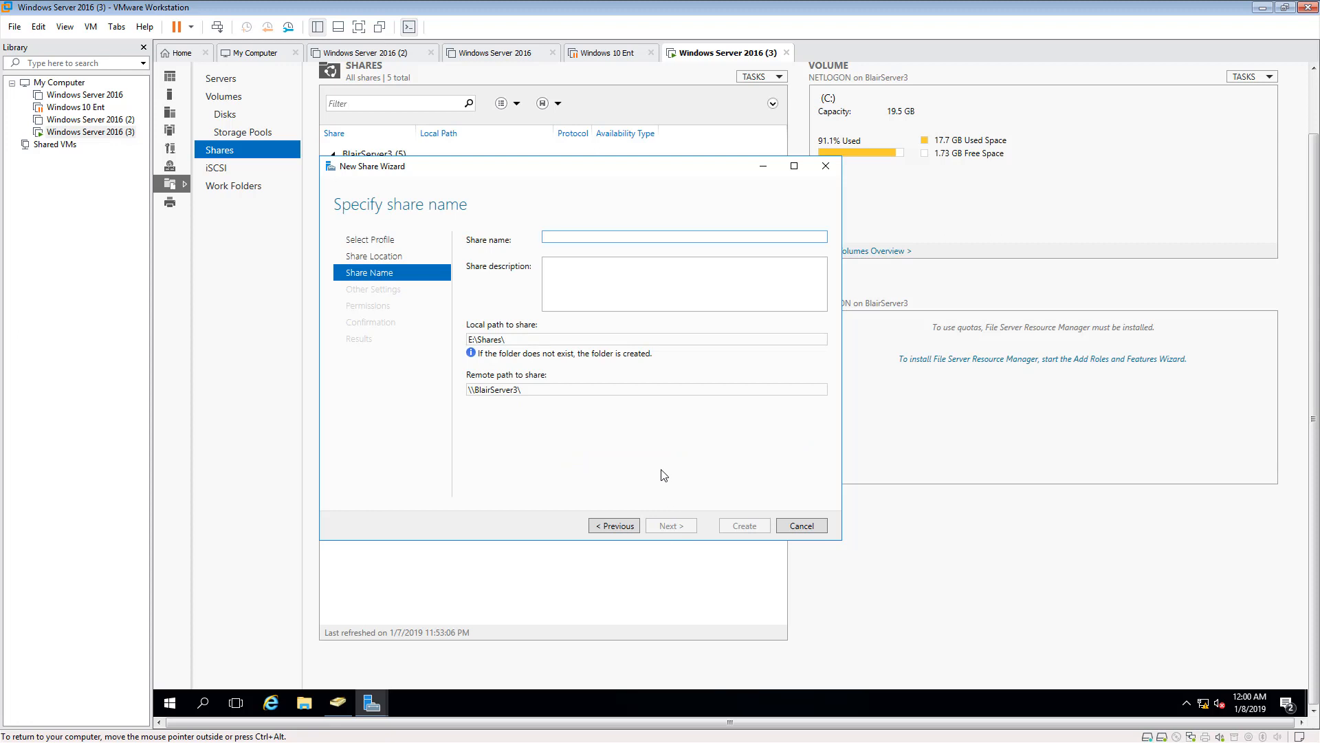
pyautogui.write('Huma')
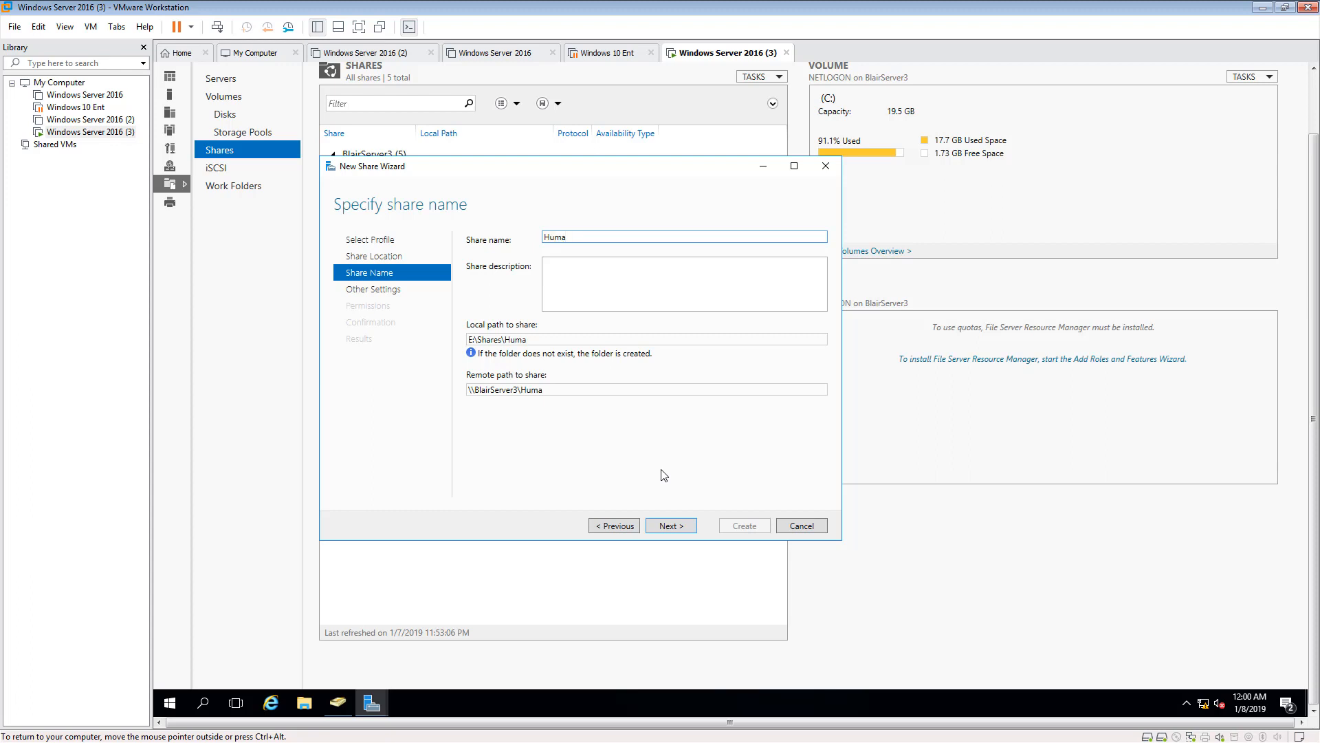
pyautogui.write('n Resources')
pyautogui.click(671, 526)
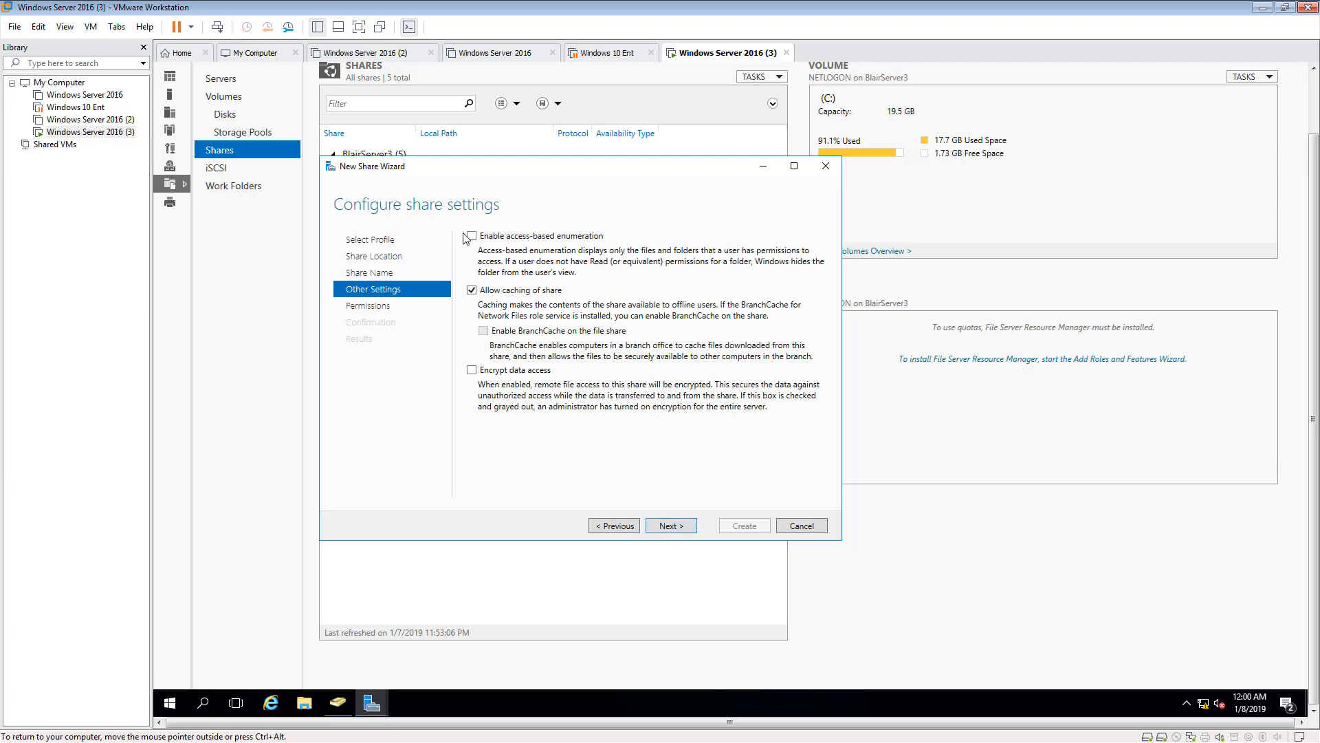
# - Enable access-based enumeration for the Human Resources share, keep the default permissions and create it
pyautogui.click(472, 237)
pyautogui.click(671, 527)
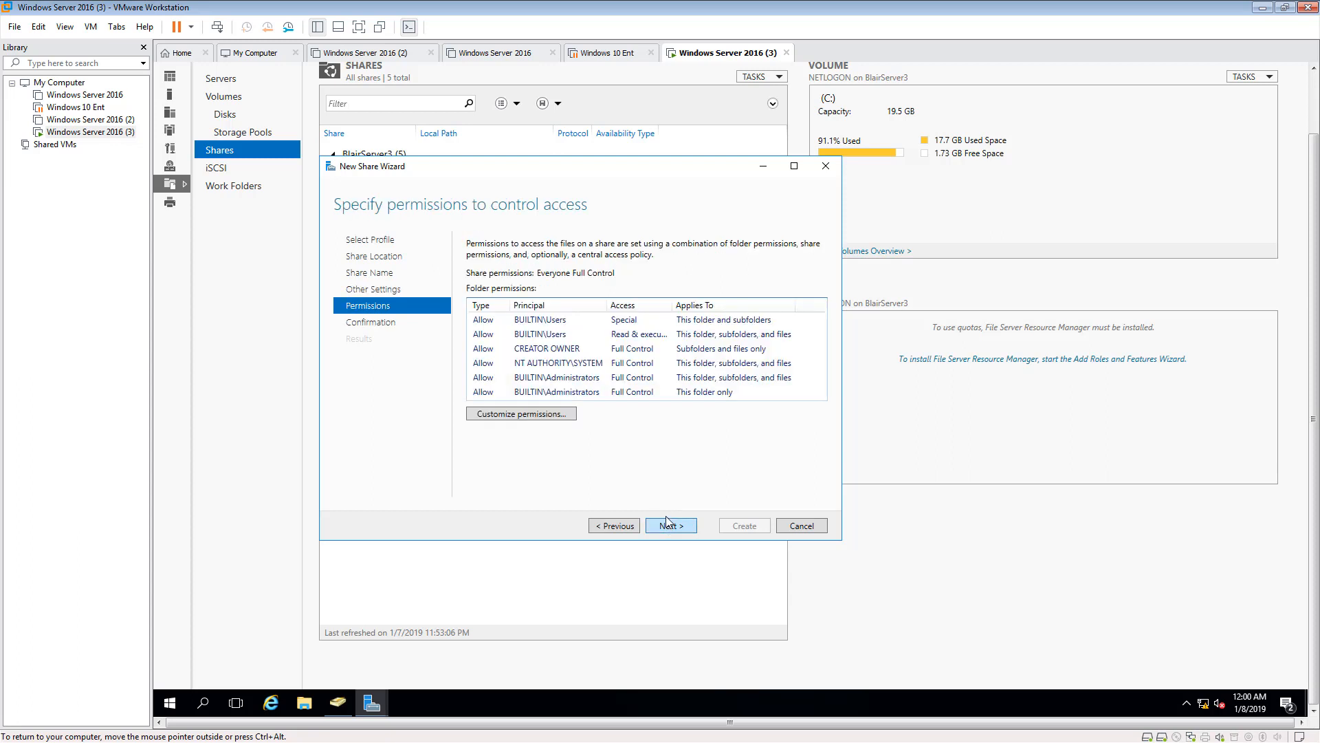
pyautogui.click(677, 526)
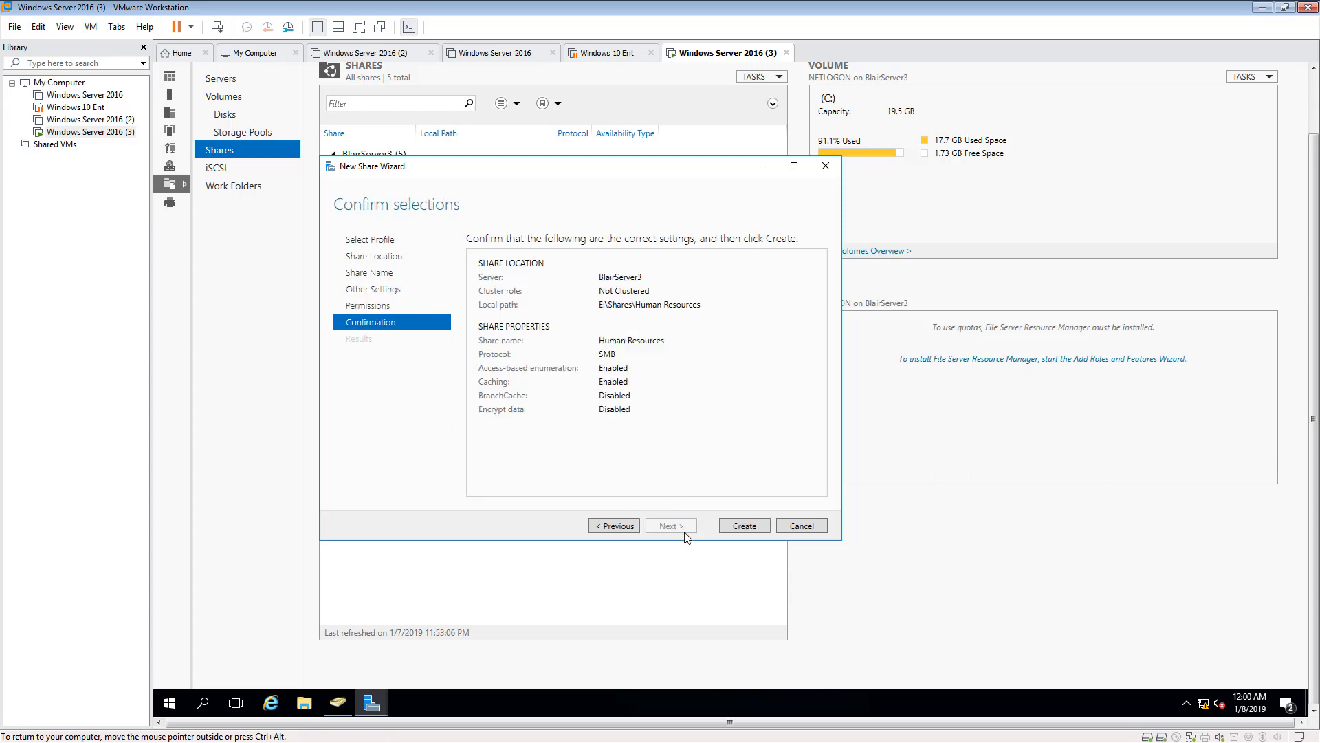
pyautogui.click(755, 527)
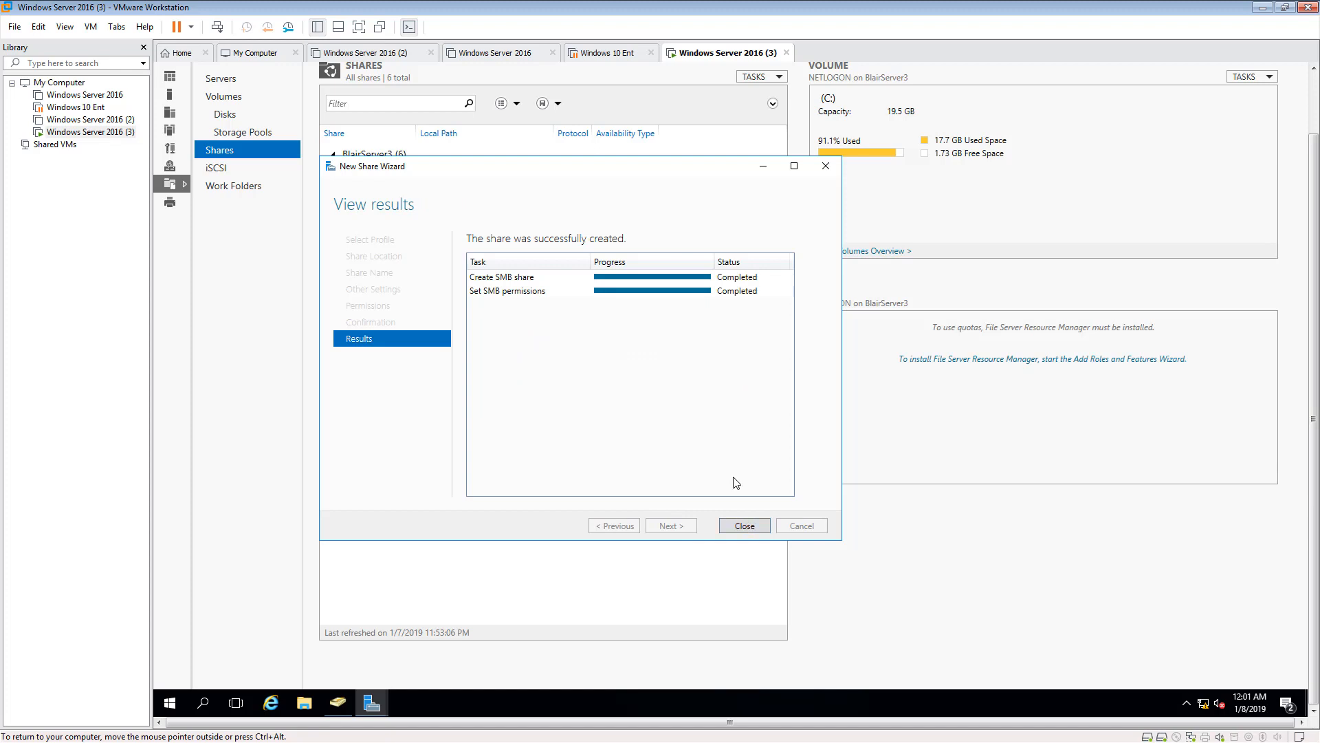
pyautogui.click(748, 527)
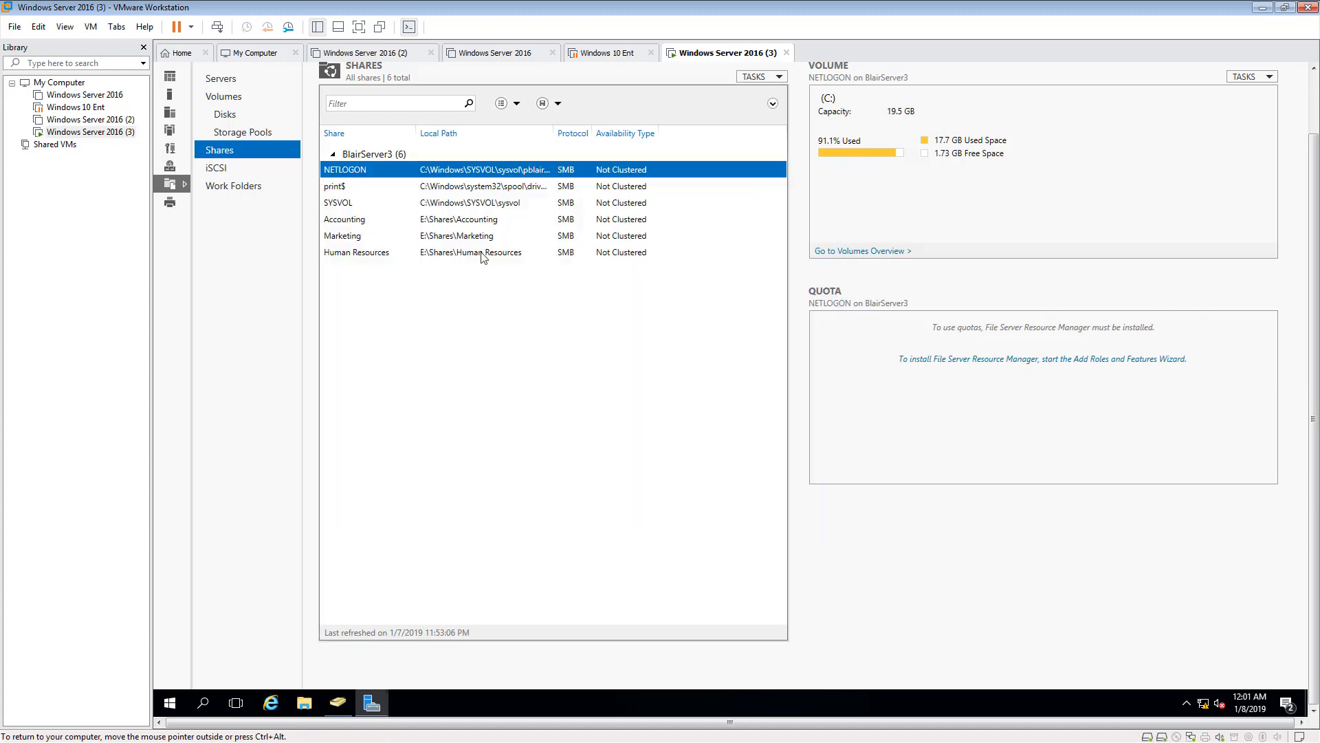
# - Start another SMB Share - Quick share on volume E: and name it Customer Service
pyautogui.click(755, 79)
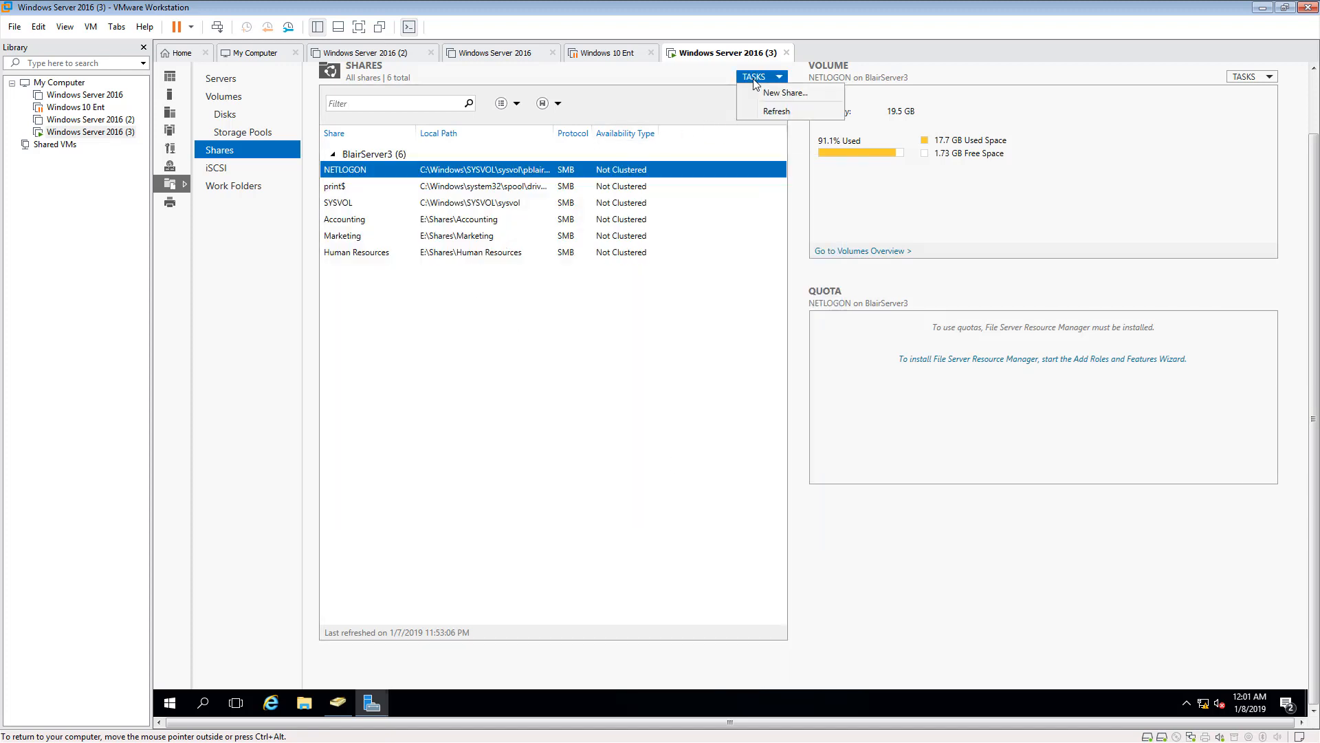
pyautogui.click(782, 93)
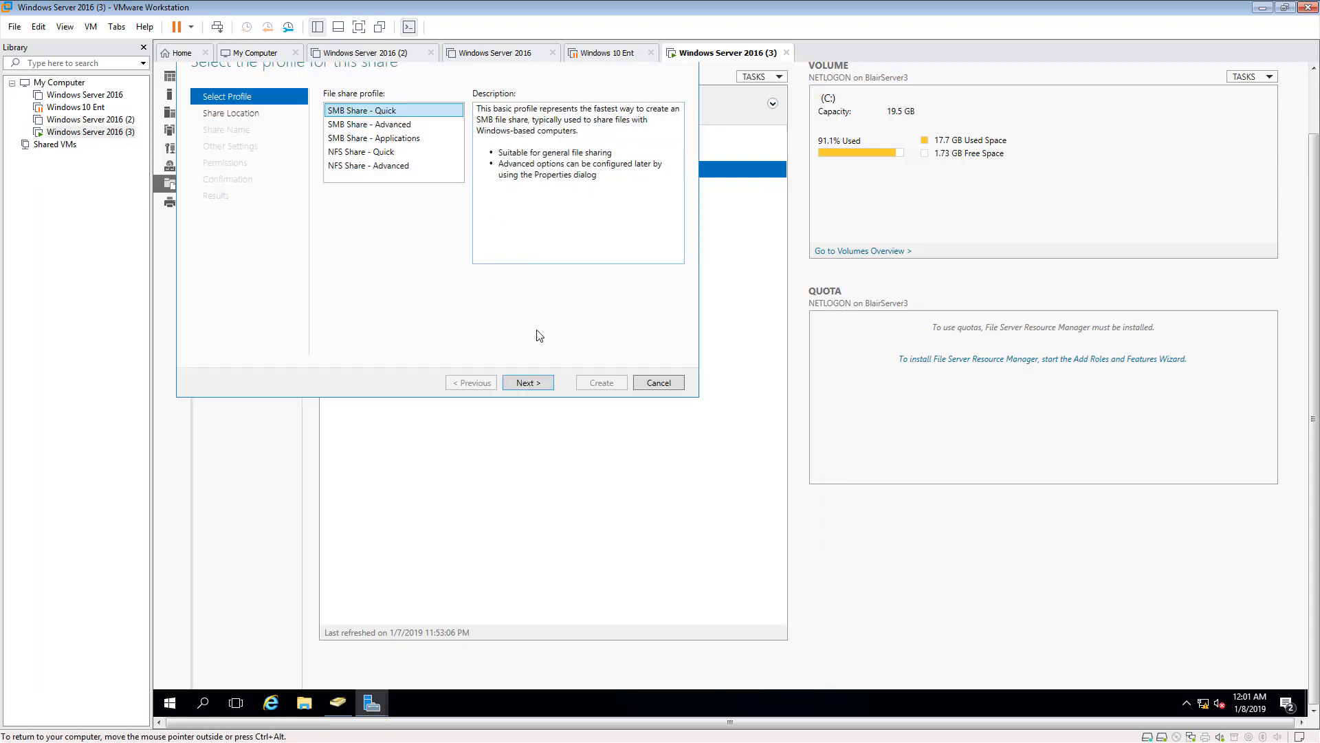
pyautogui.click(527, 383)
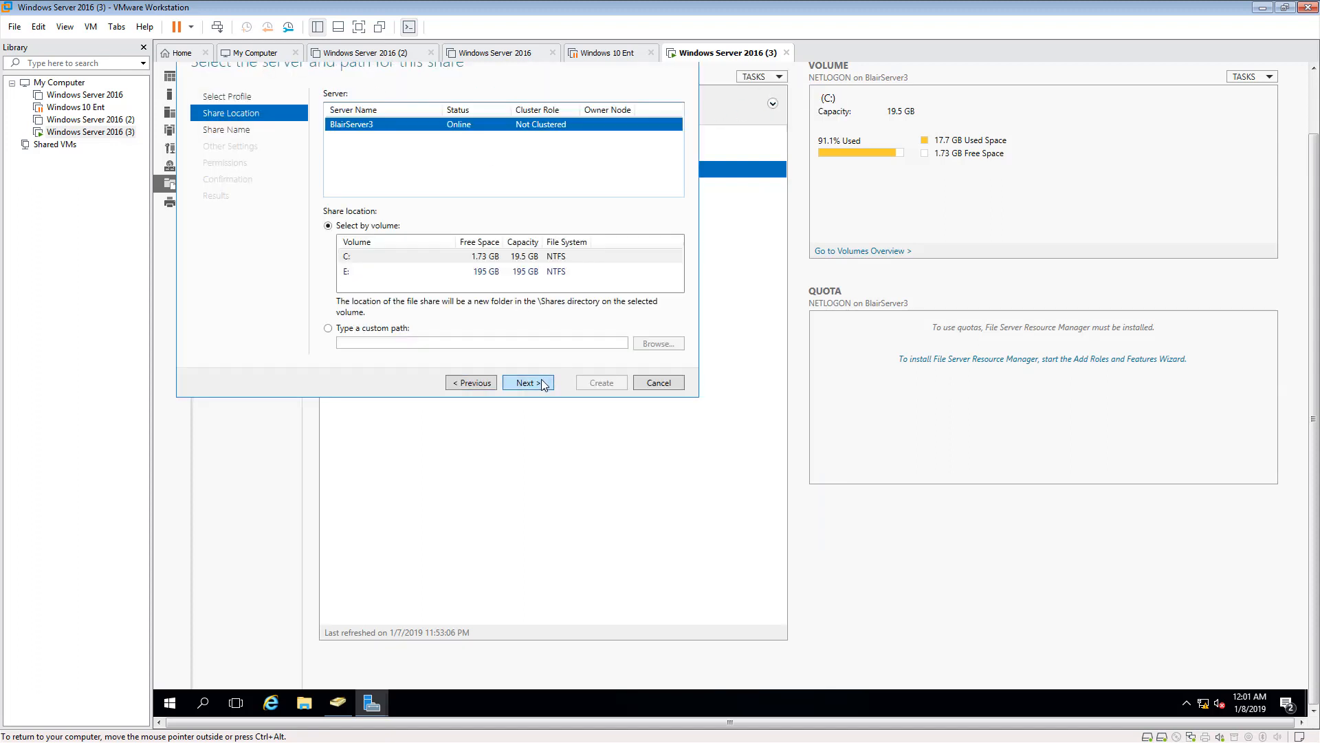
pyautogui.click(354, 271)
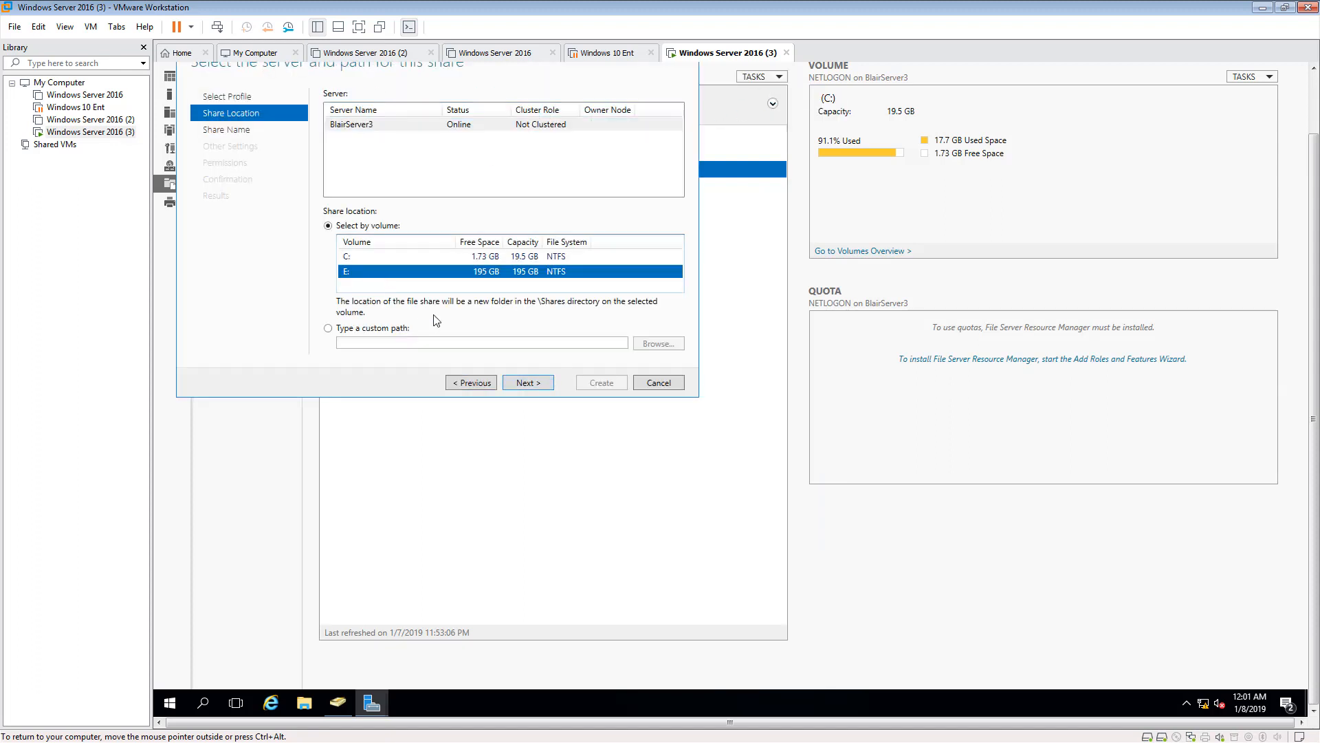
pyautogui.click(535, 384)
pyautogui.write('C')
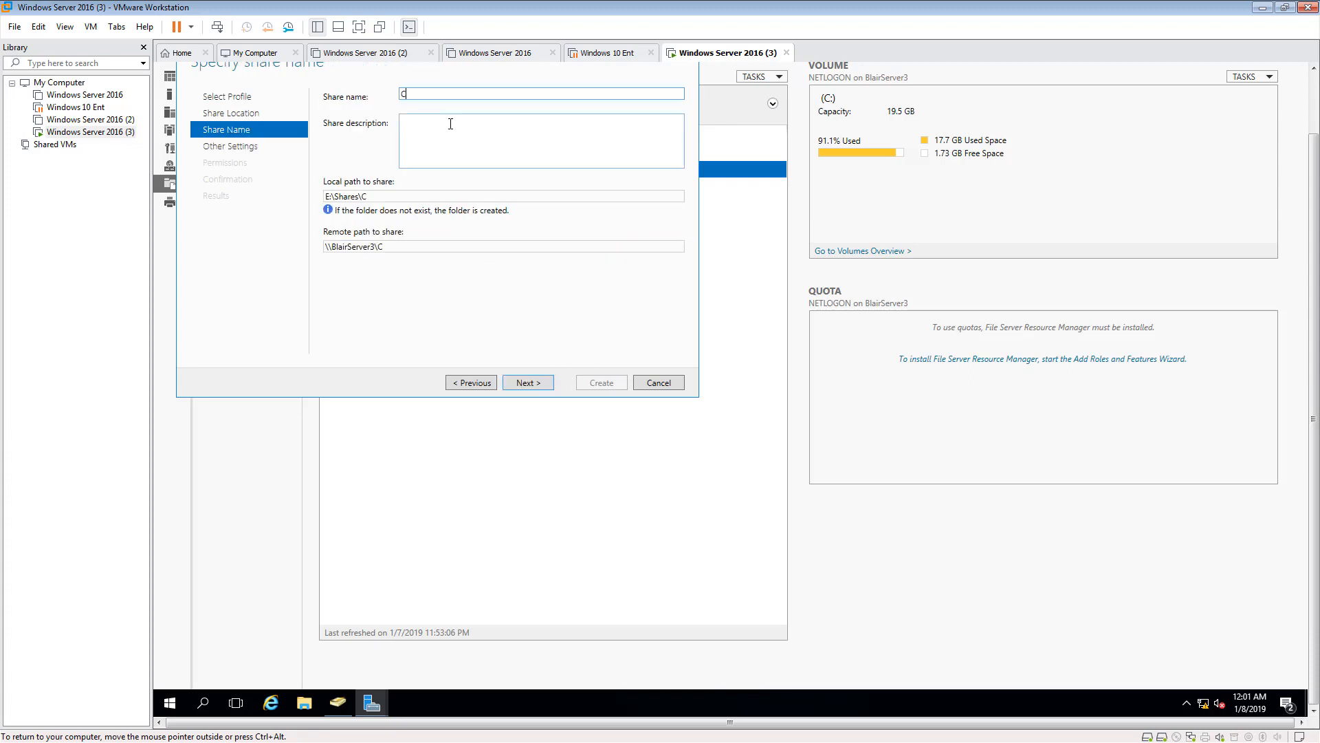
pyautogui.write('ustomer Service')
pyautogui.click(530, 384)
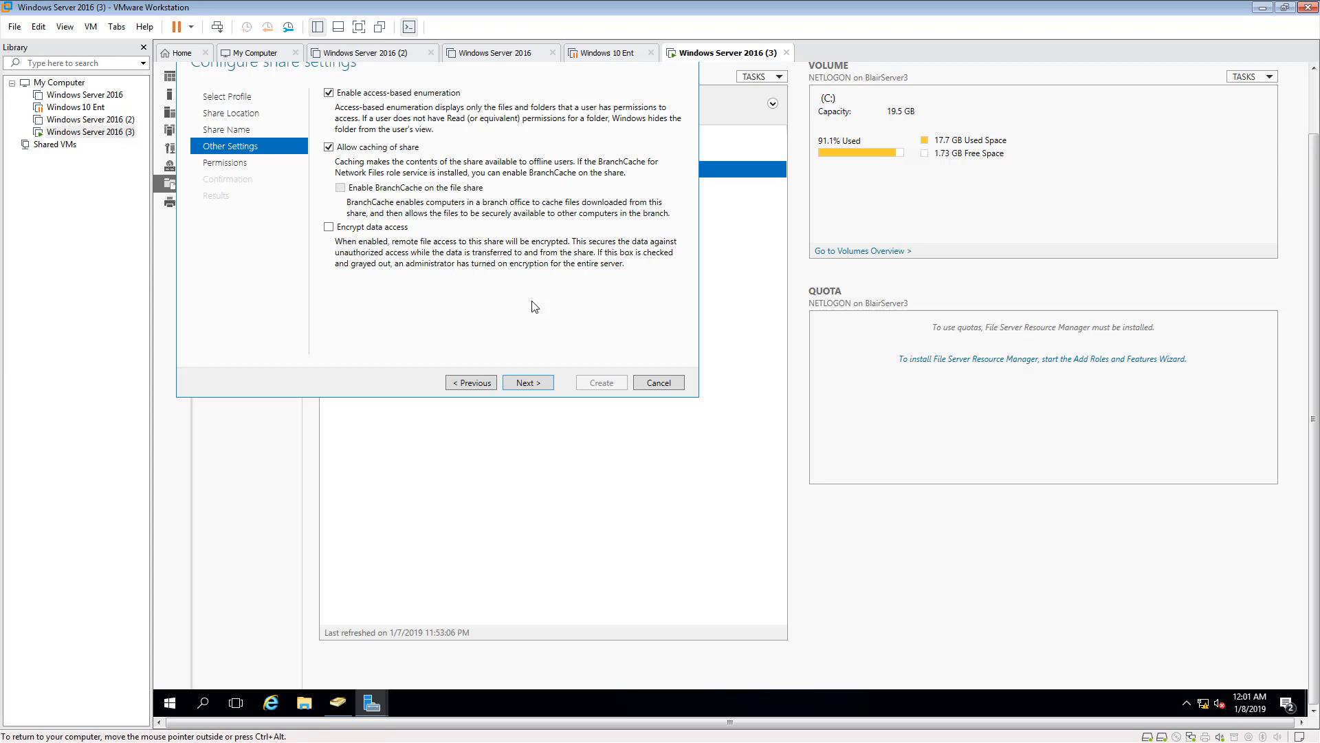
# - Enable access-based enumeration for the Customer Service share, keep the default permissions and create it
pyautogui.click(526, 383)
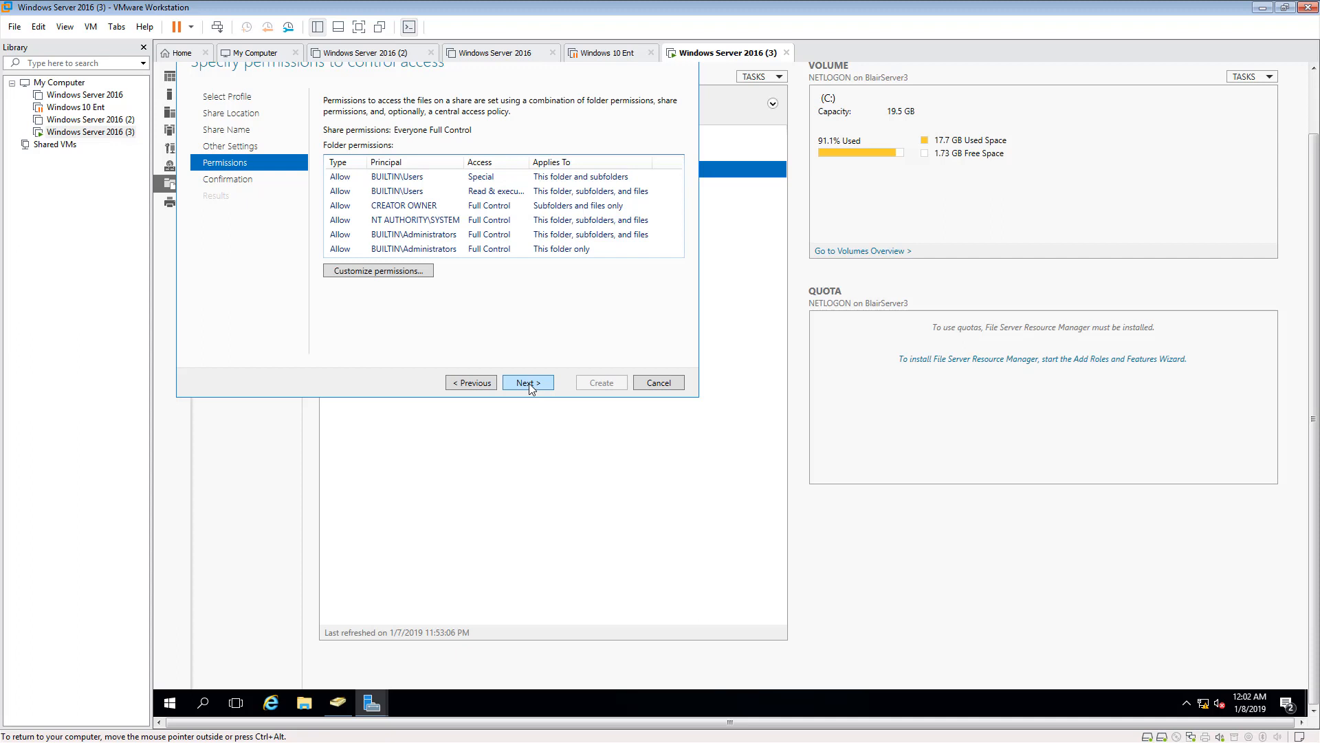
pyautogui.click(533, 378)
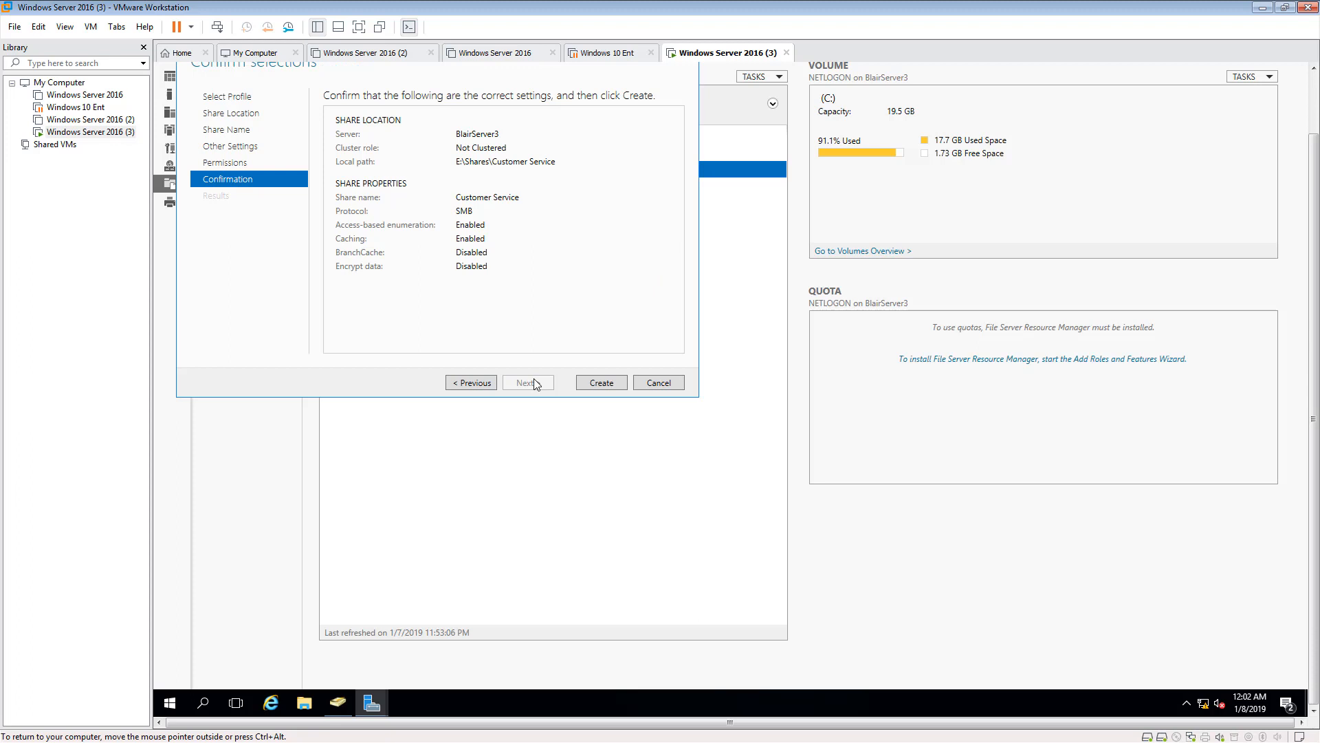
pyautogui.click(611, 383)
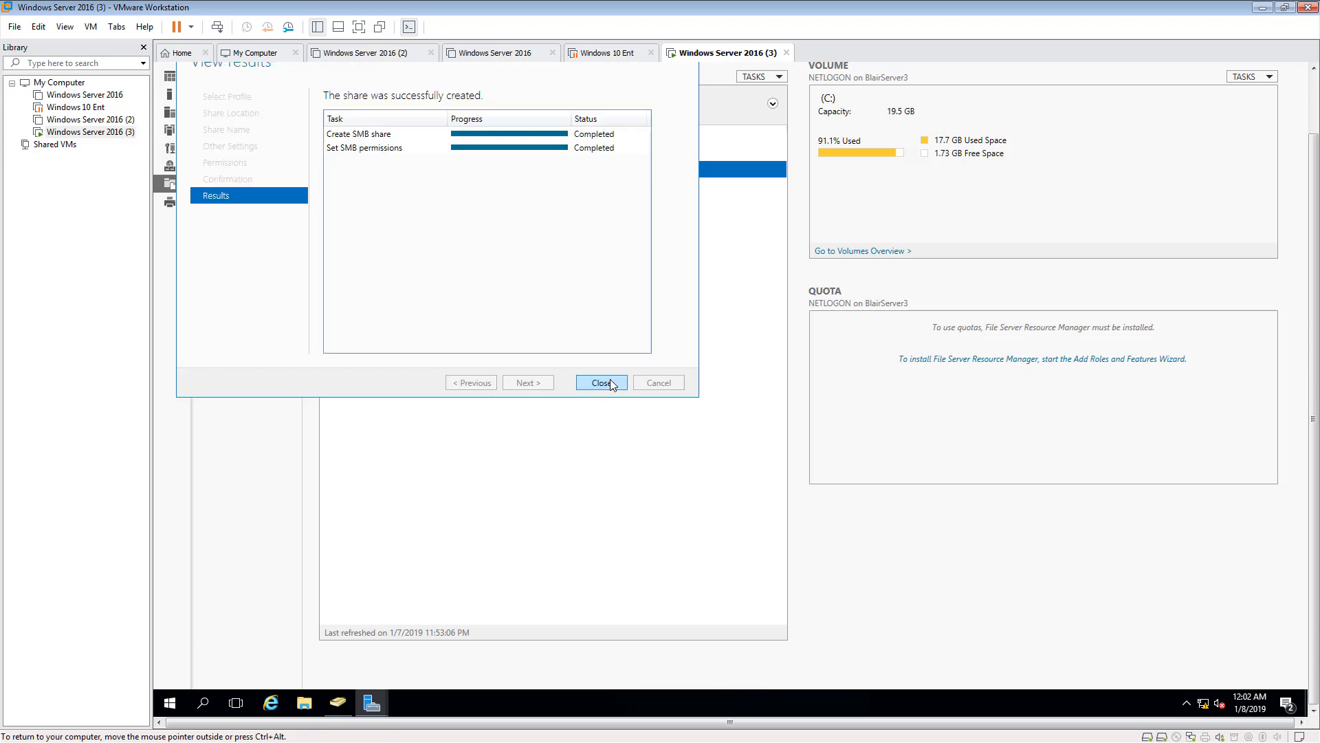
pyautogui.click(610, 381)
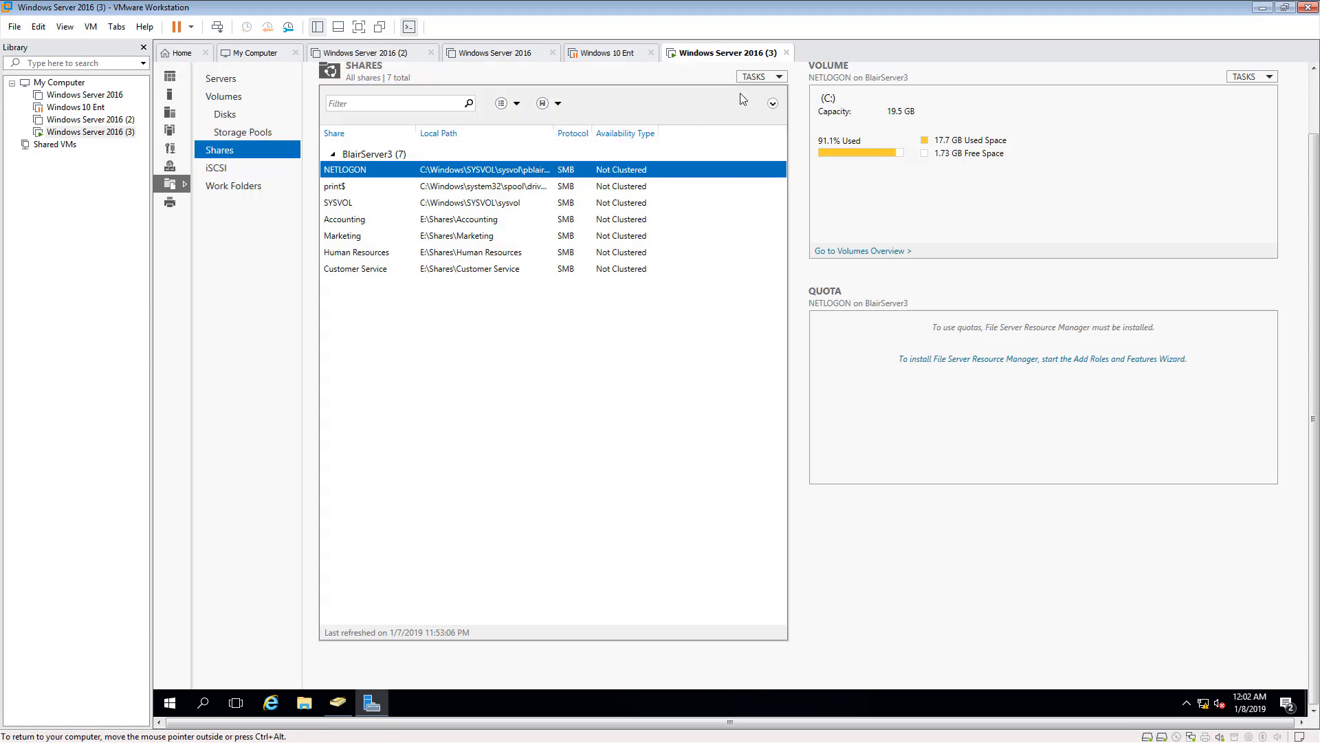
# - Start another SMB Share - Quick share on volume E: and name it Information Technology
pyautogui.click(756, 79)
pyautogui.click(763, 93)
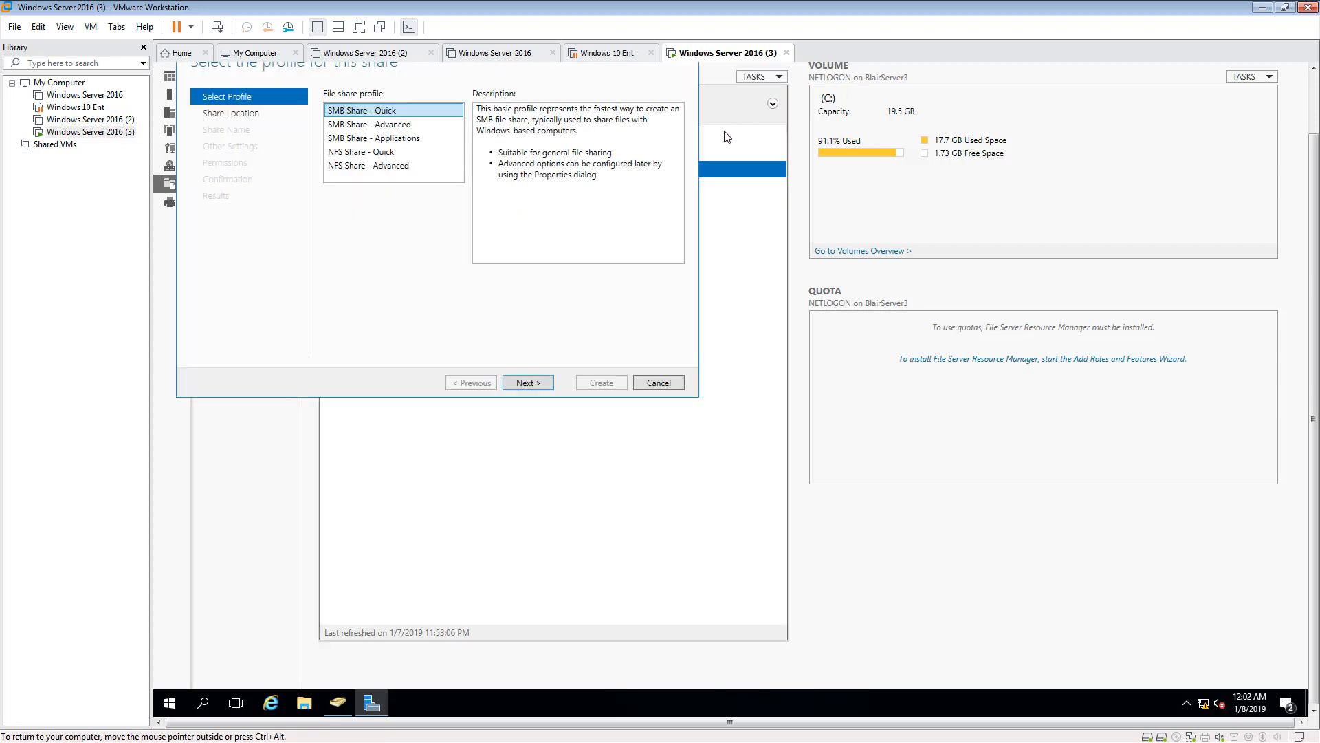
pyautogui.click(528, 382)
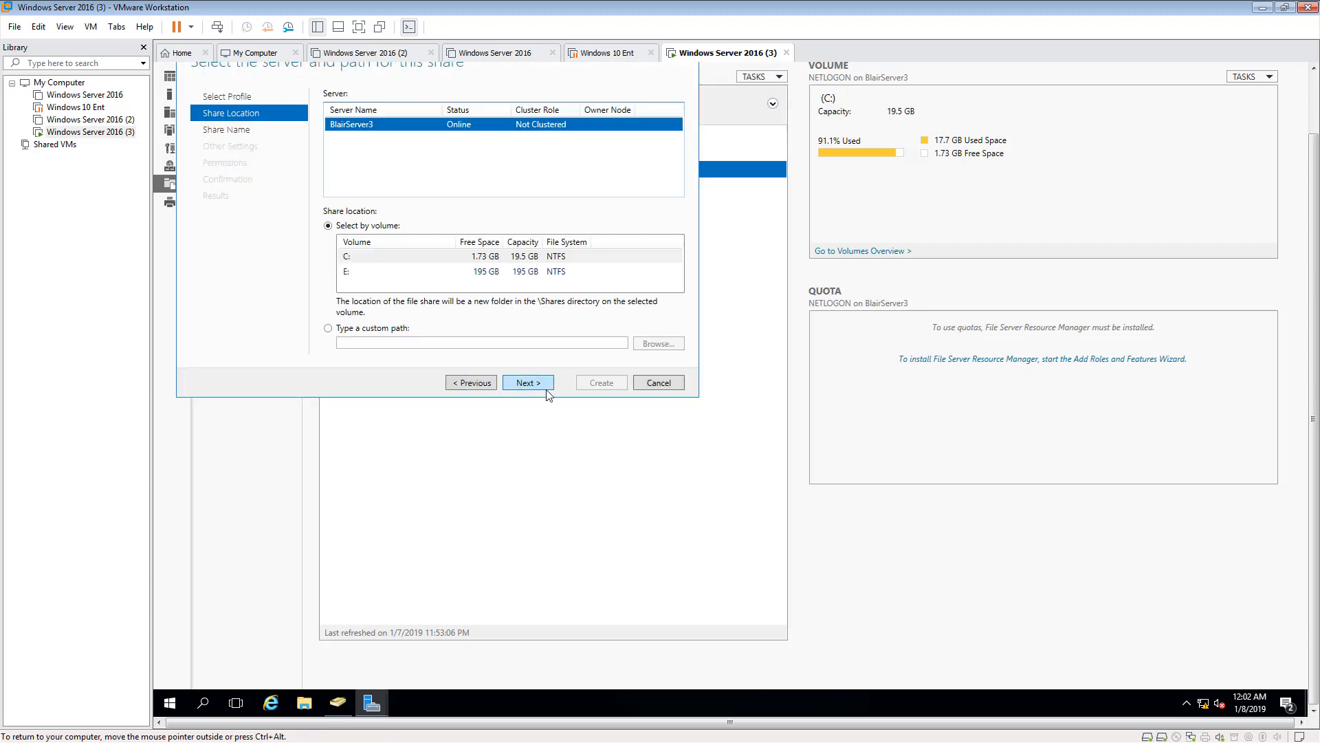
pyautogui.click(375, 273)
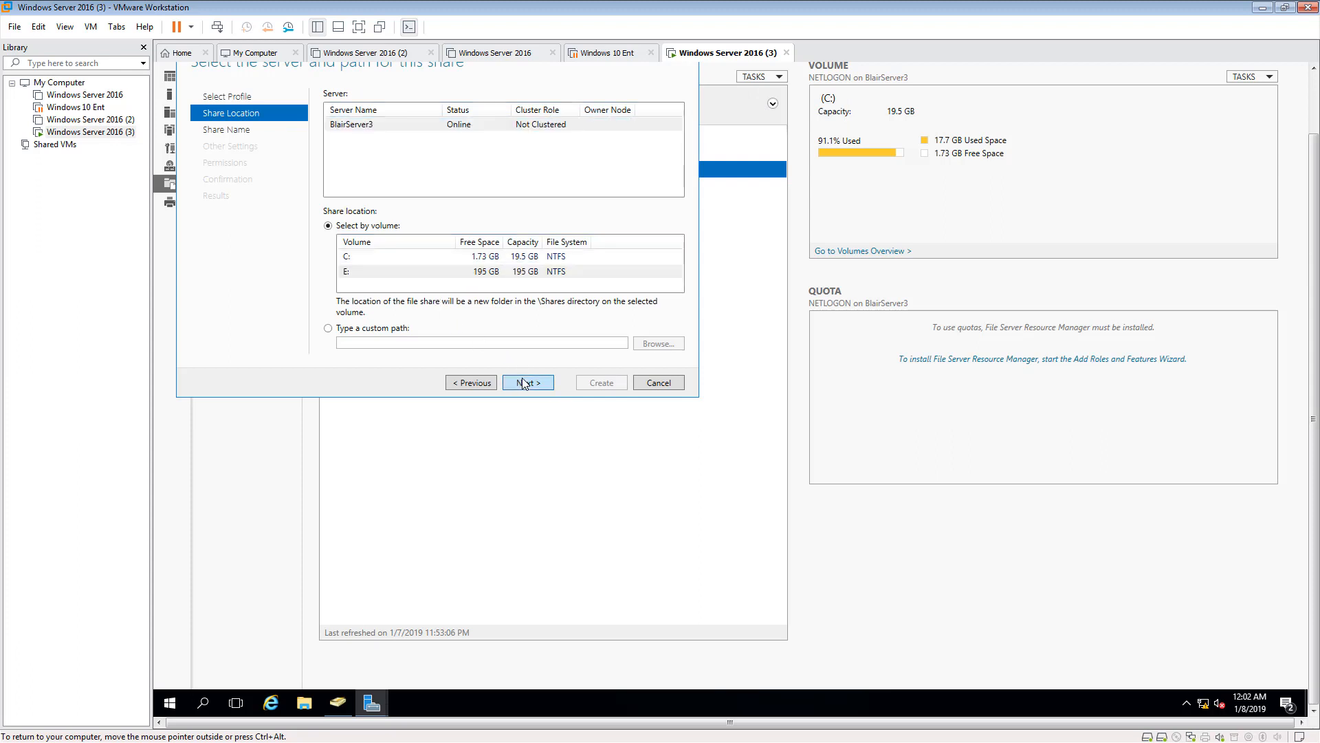
pyautogui.click(524, 381)
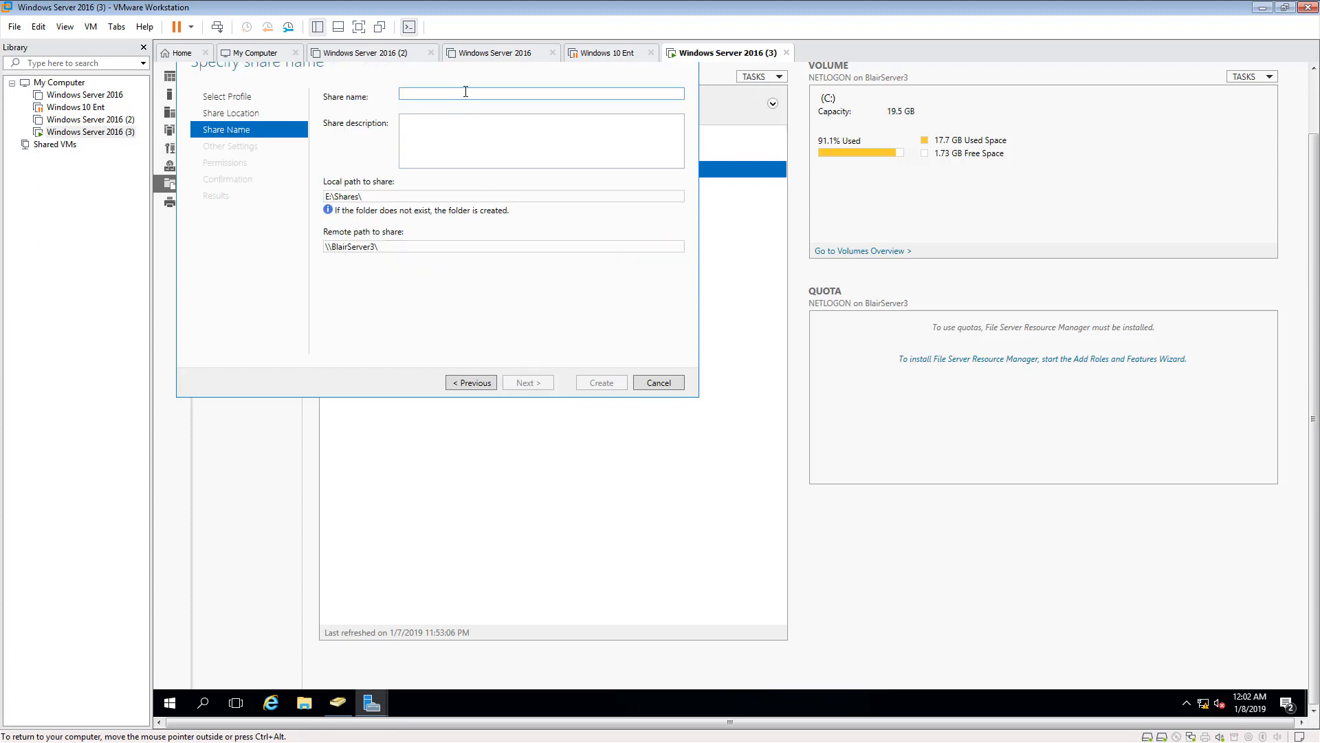
pyautogui.write('Information ')
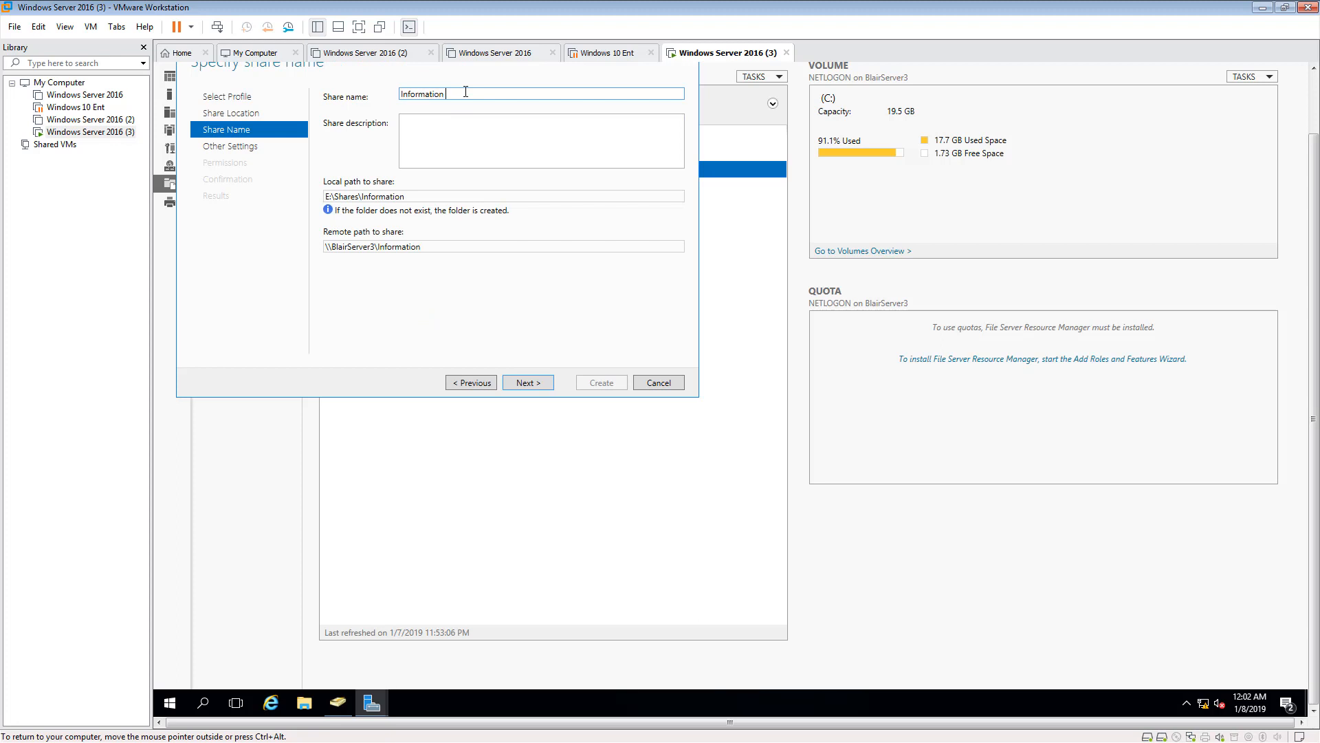
pyautogui.write('Technology')
pyautogui.click(550, 380)
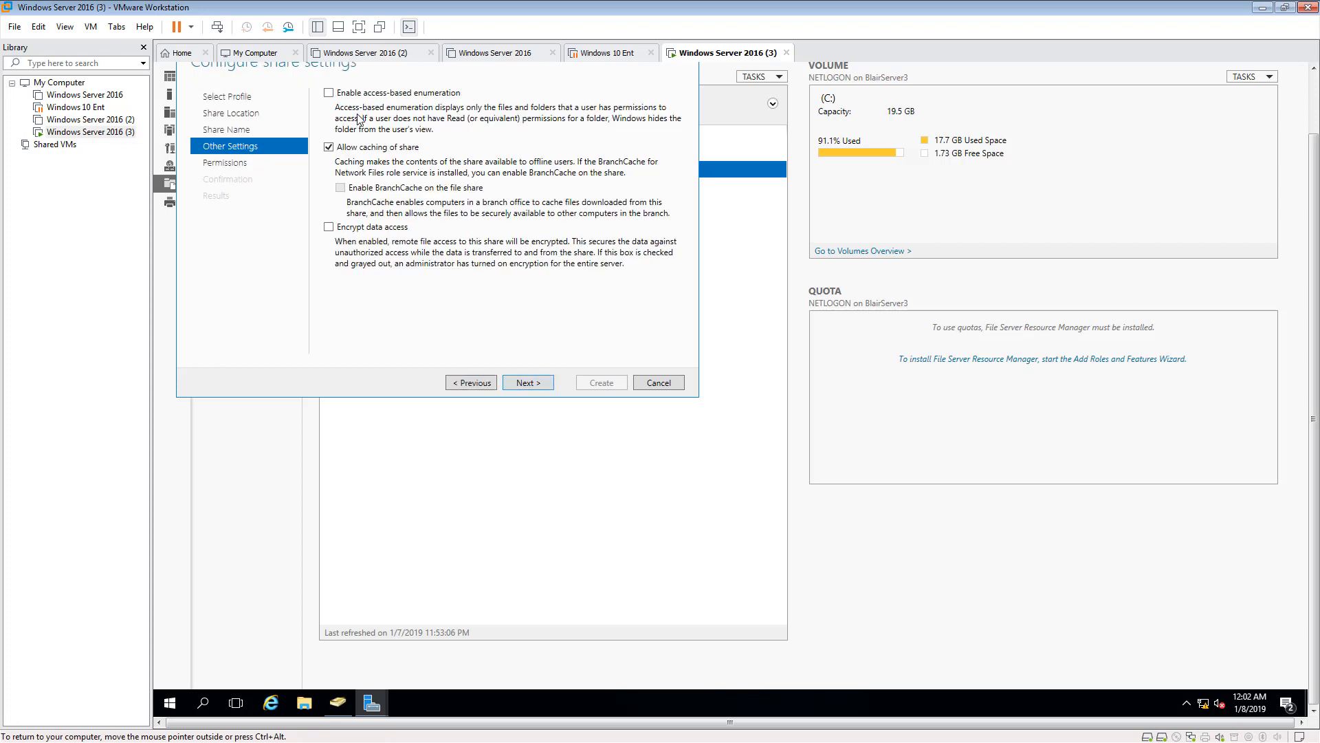
# - Enable access-based enumeration for the Information Technology share, keep the default permissions and create it
pyautogui.click(329, 92)
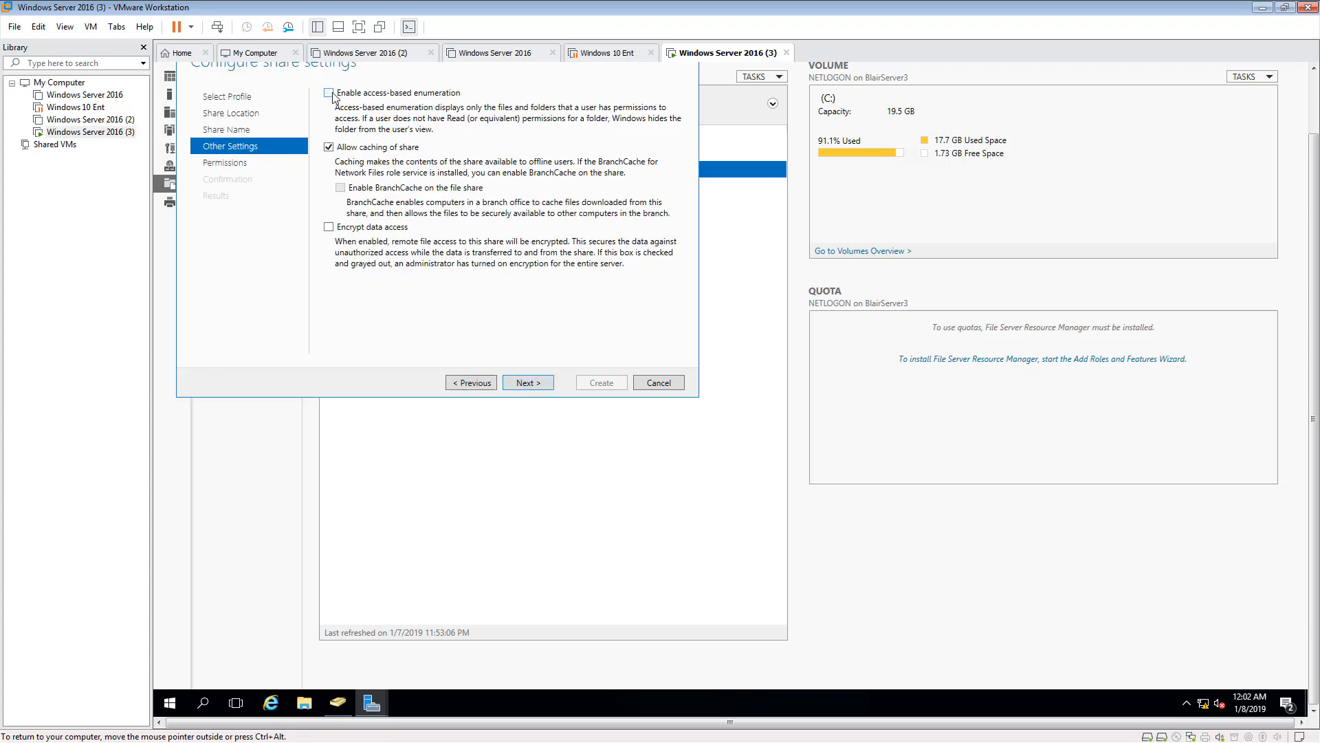
pyautogui.click(534, 384)
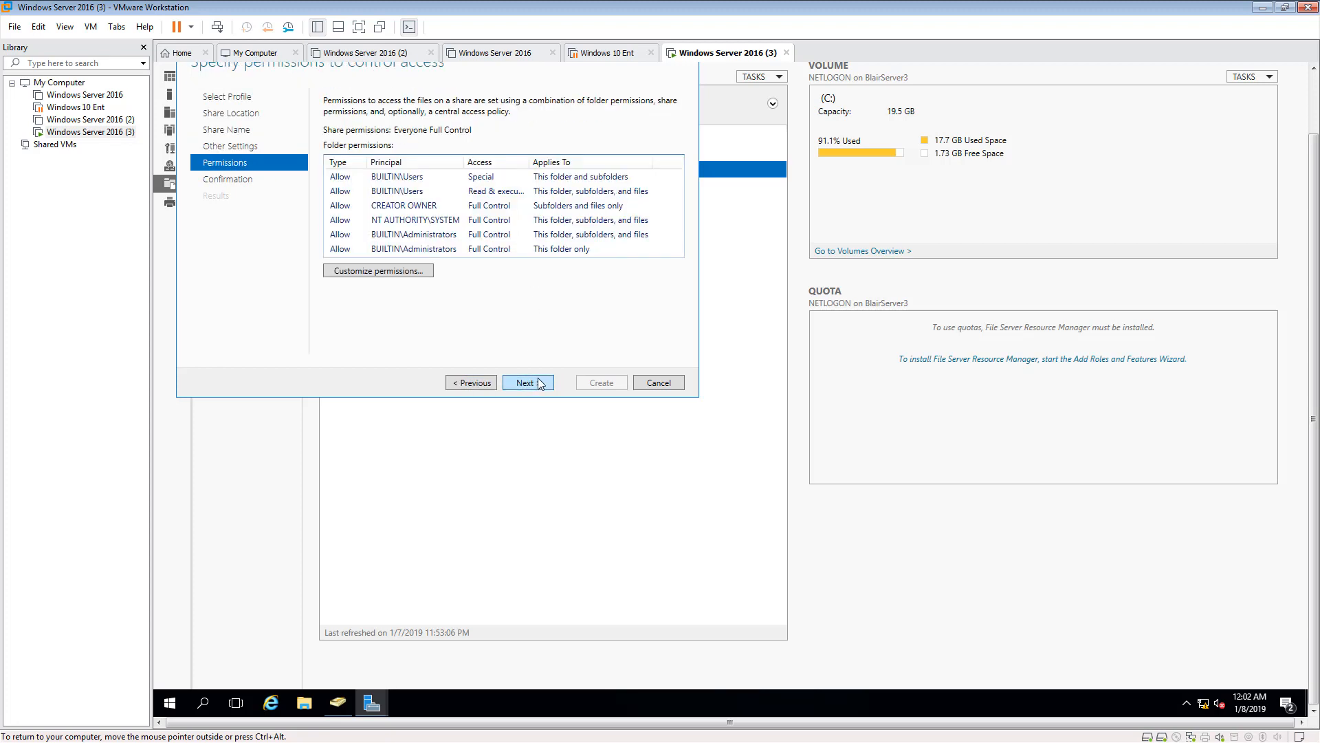
pyautogui.click(539, 385)
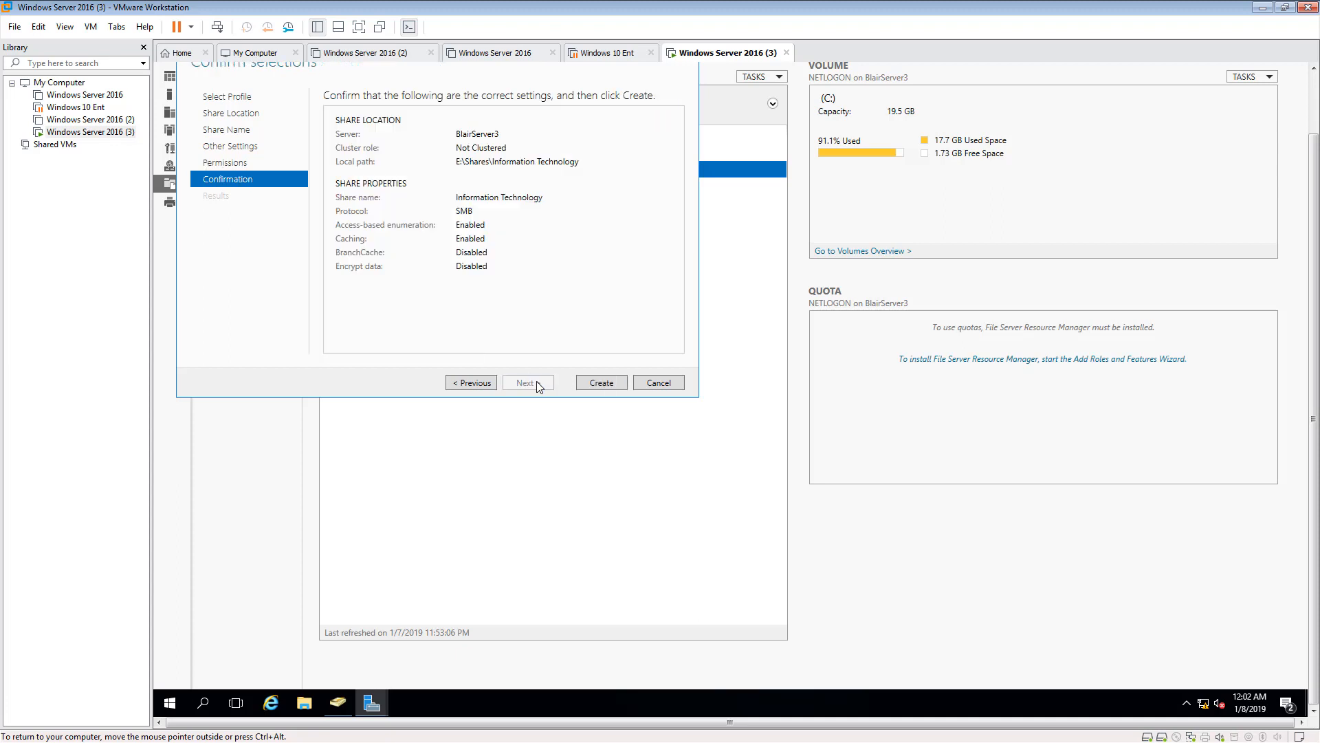
pyautogui.click(589, 383)
pyautogui.click(608, 382)
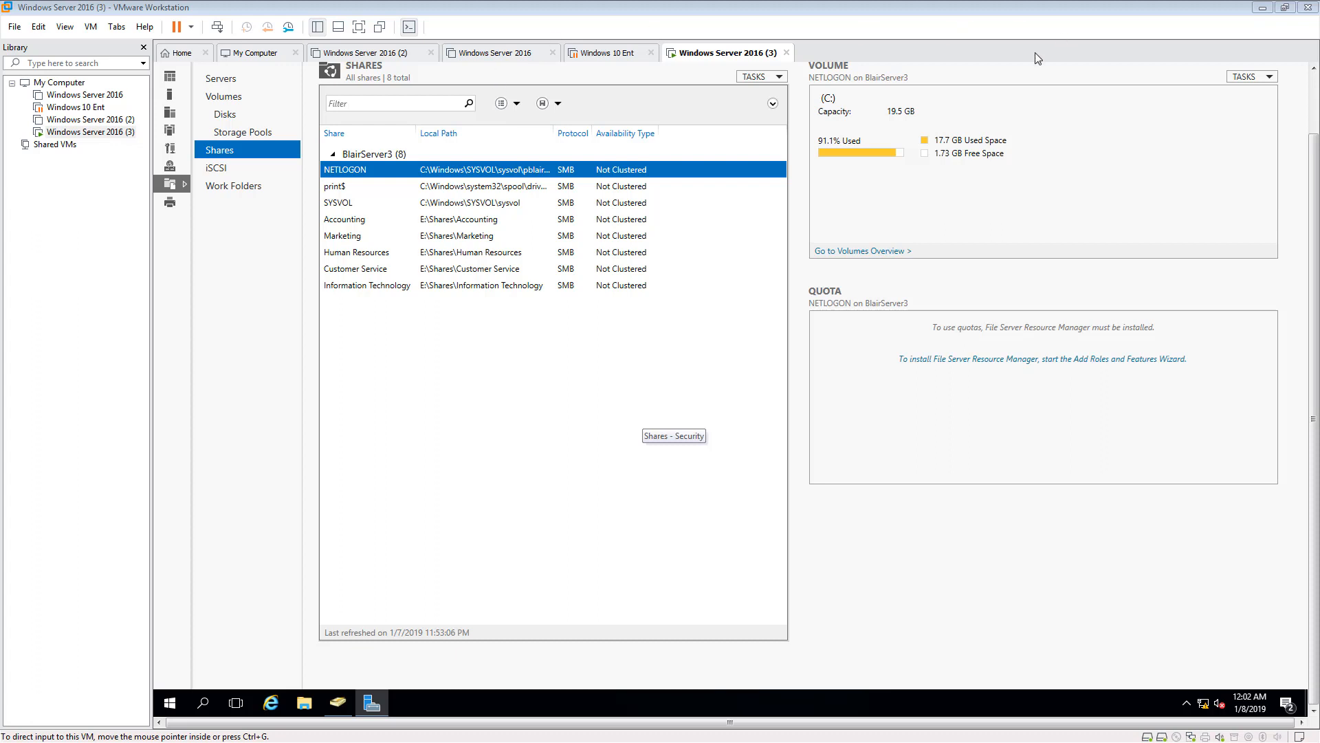
# - Minimize Server Manager and switch to the already open Active Directory Users and Computers console
pyautogui.moveTo(1315, 174); pyautogui.dragTo(1313, 103)
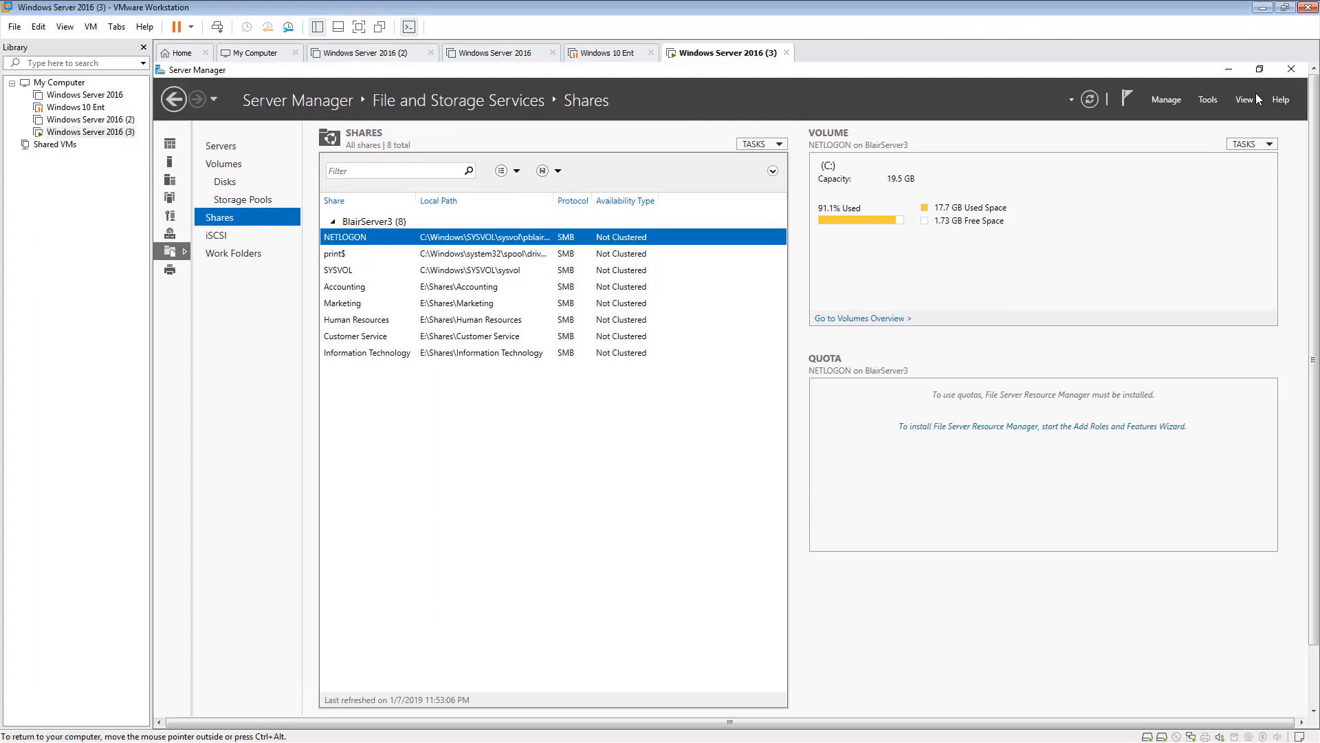
pyautogui.click(1231, 71)
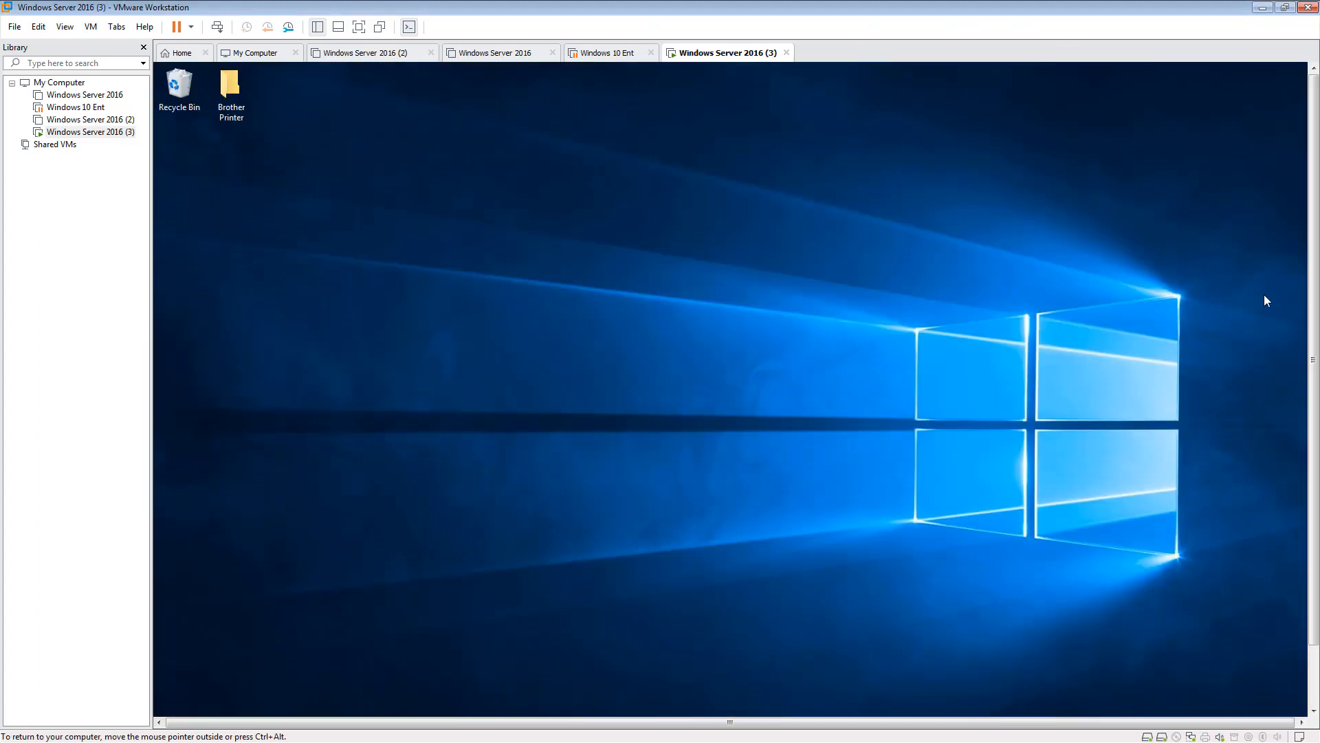
pyautogui.moveTo(1314, 285); pyautogui.dragTo(1313, 347)
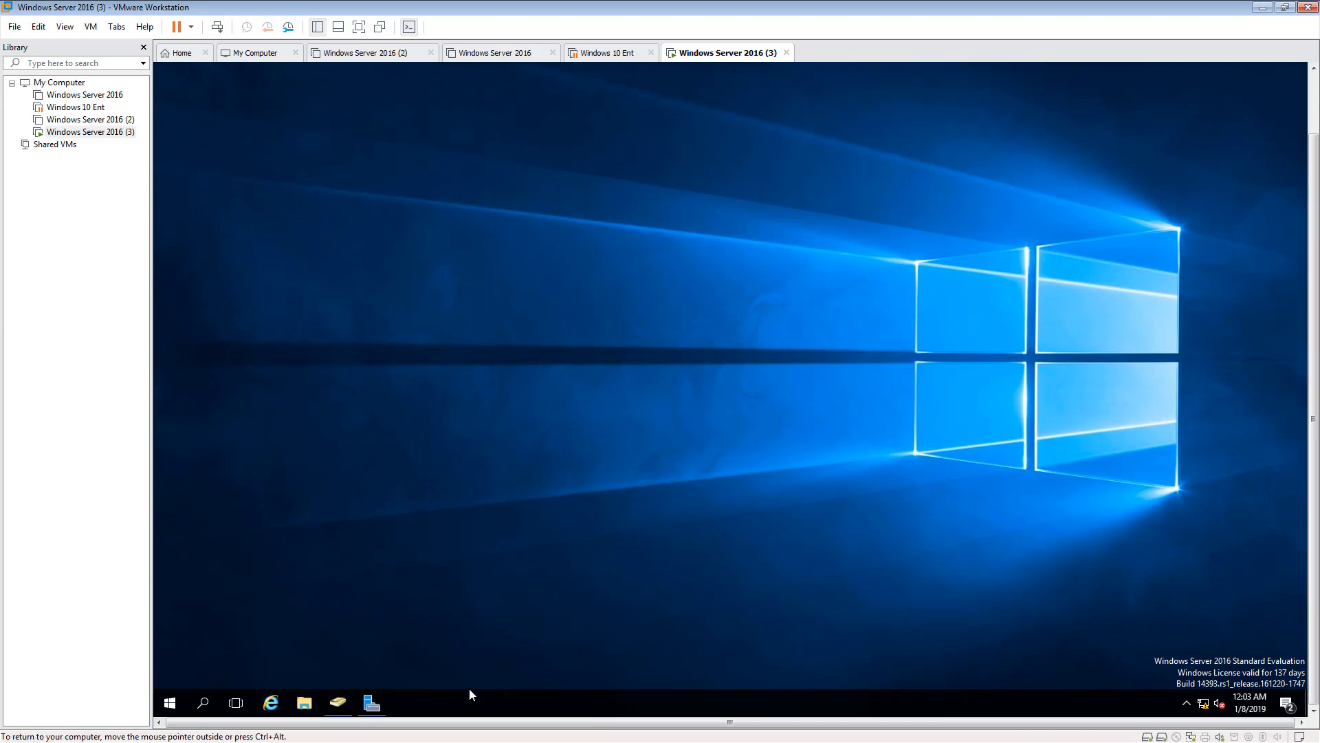
pyautogui.click(338, 704)
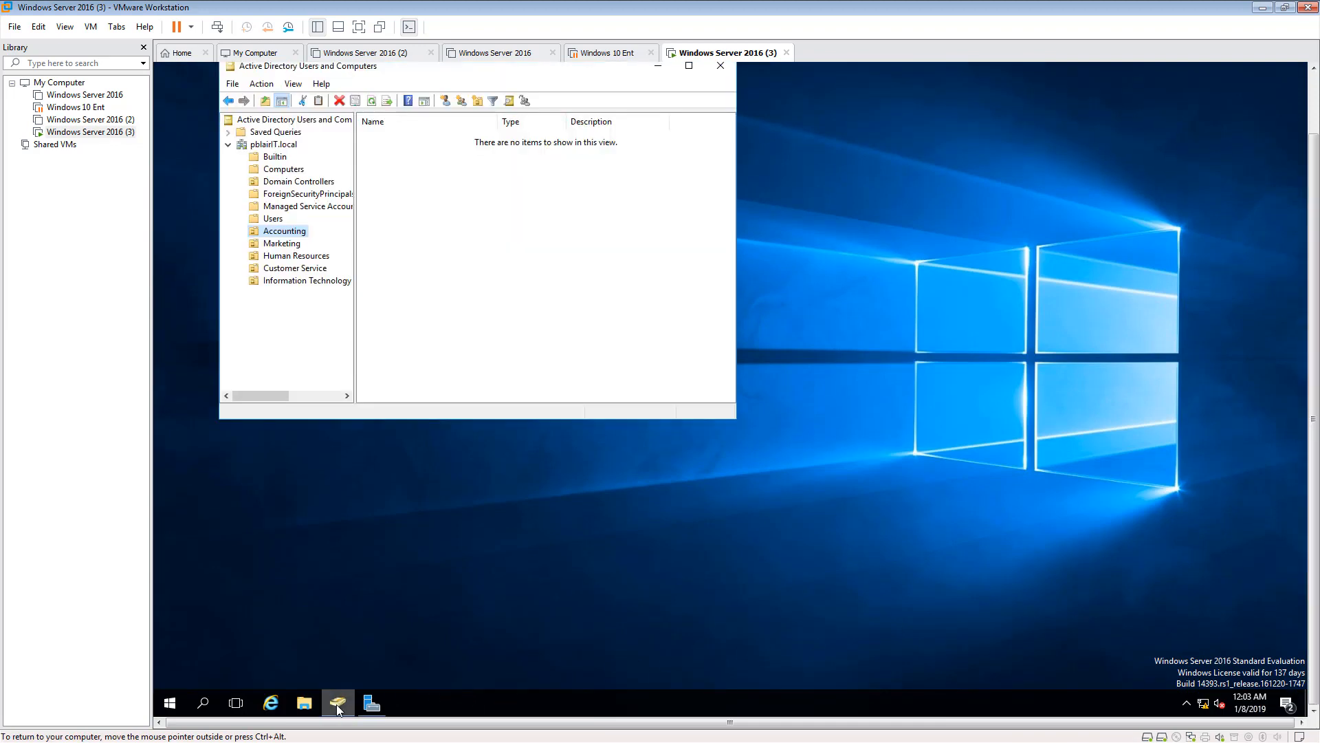
# - Create a global security group named Accounting in the Accounting organizational unit
pyautogui.rightClick(489, 205)
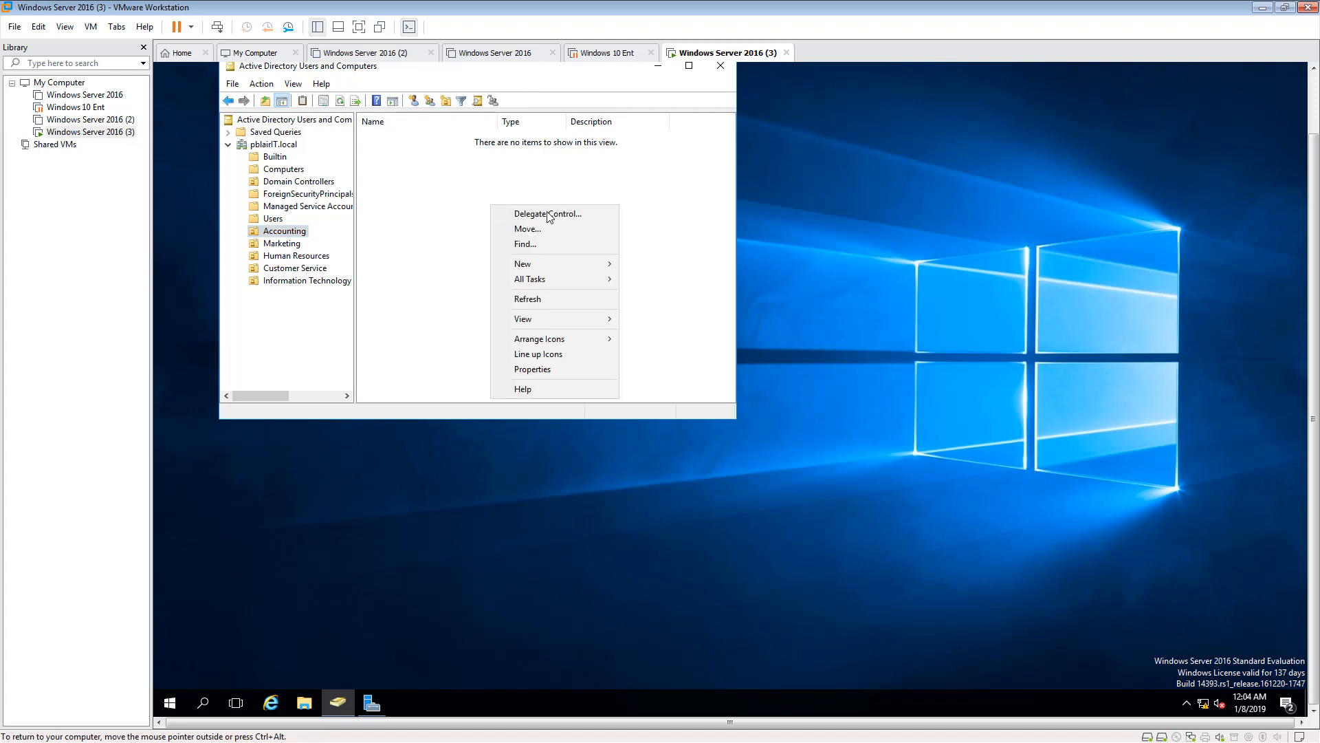
pyautogui.moveTo(553, 274)
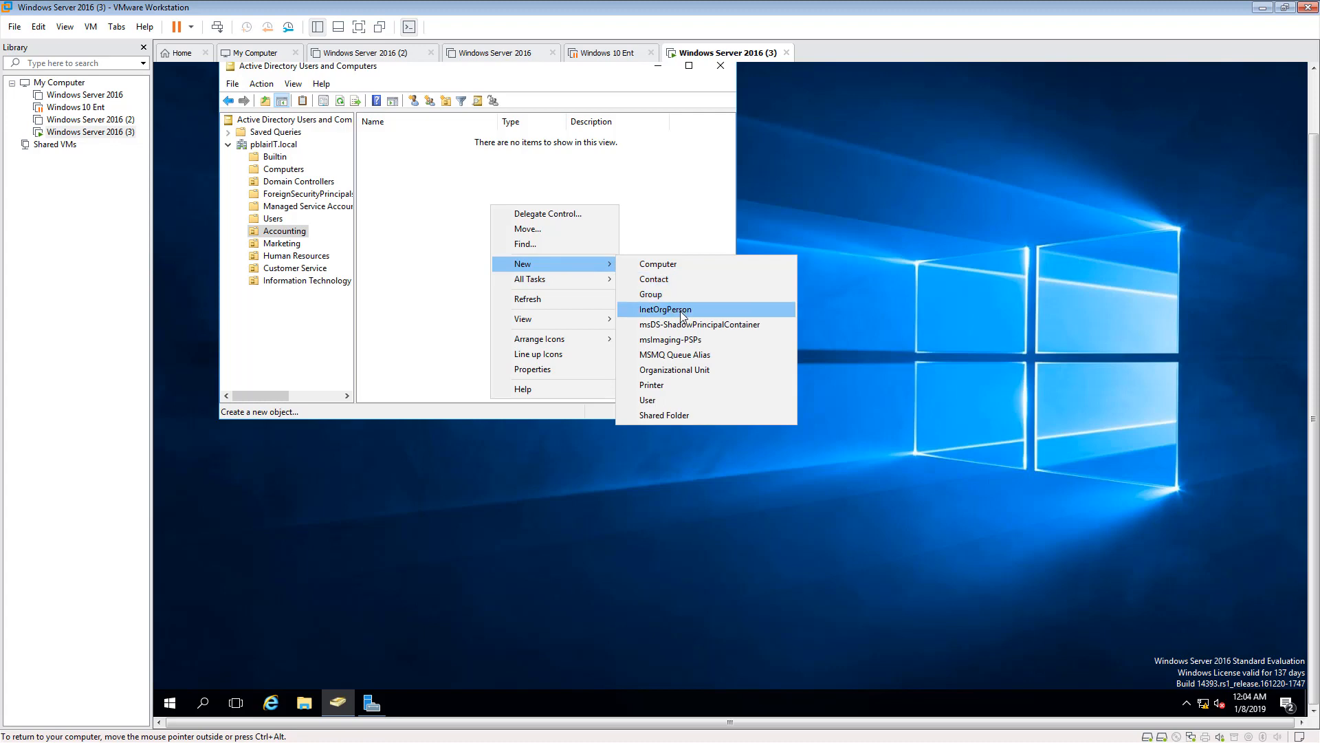
pyautogui.click(671, 293)
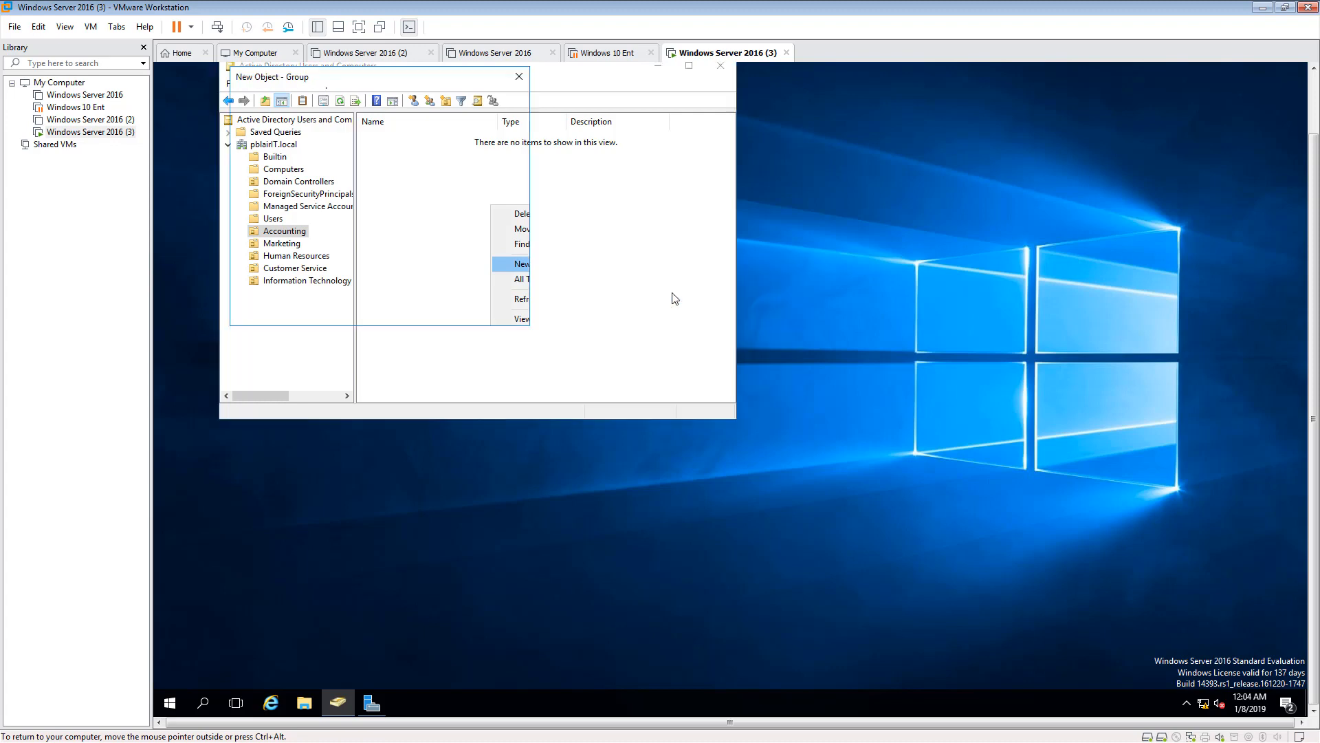
pyautogui.moveTo(354, 78); pyautogui.dragTo(558, 124)
pyautogui.write('Acc')
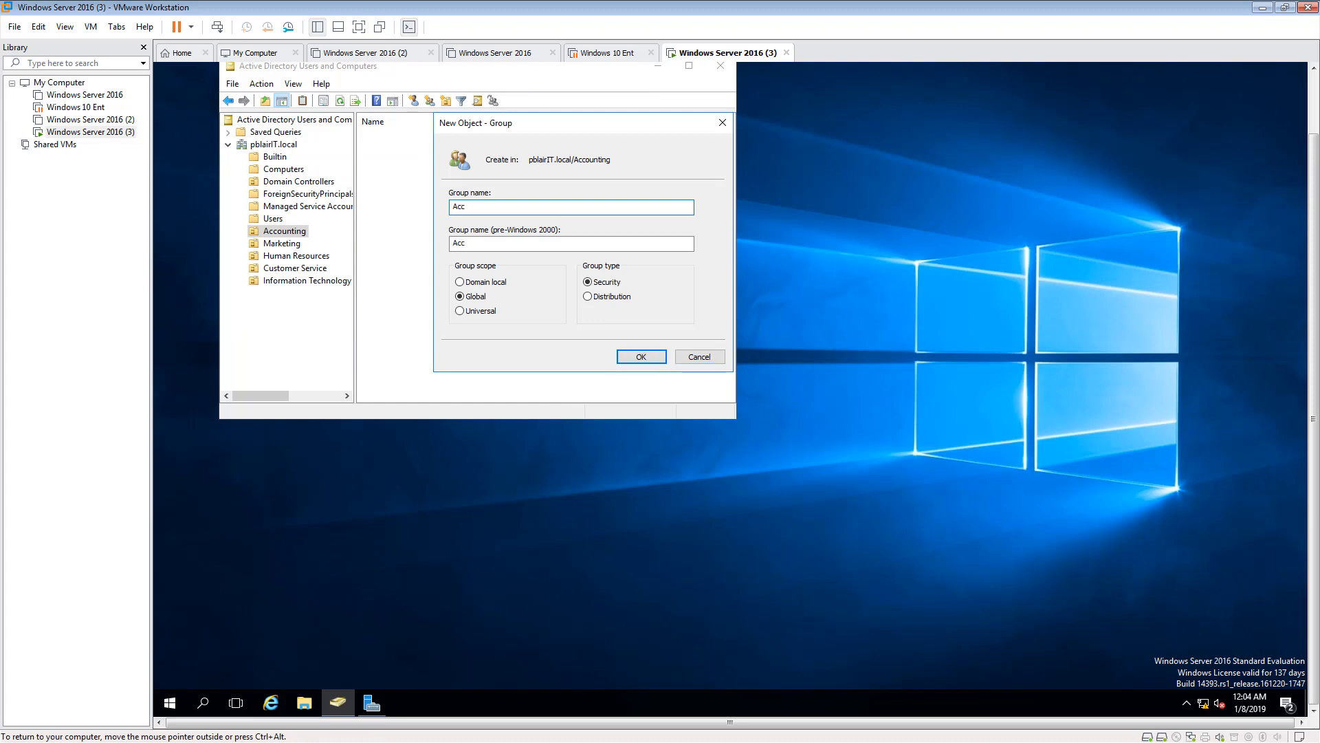
pyautogui.write('ounting')
pyautogui.click(646, 357)
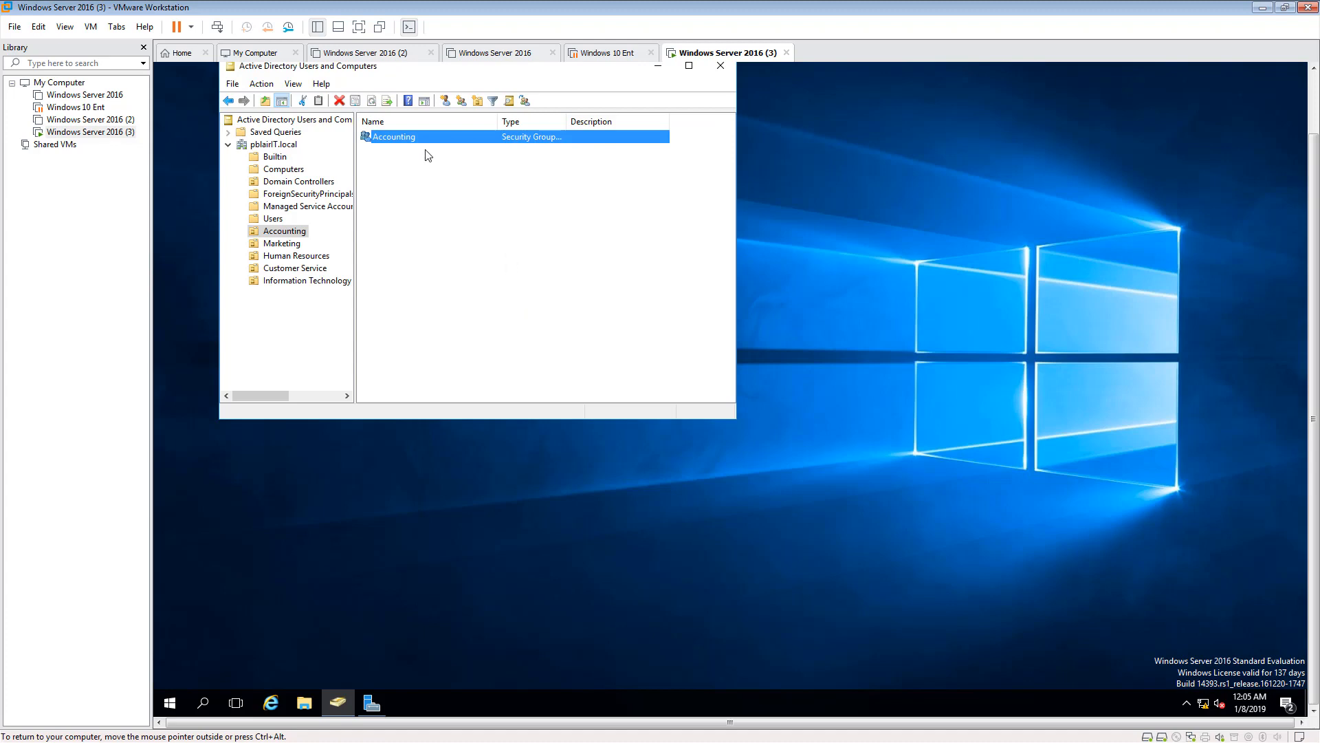
pyautogui.click(399, 284)
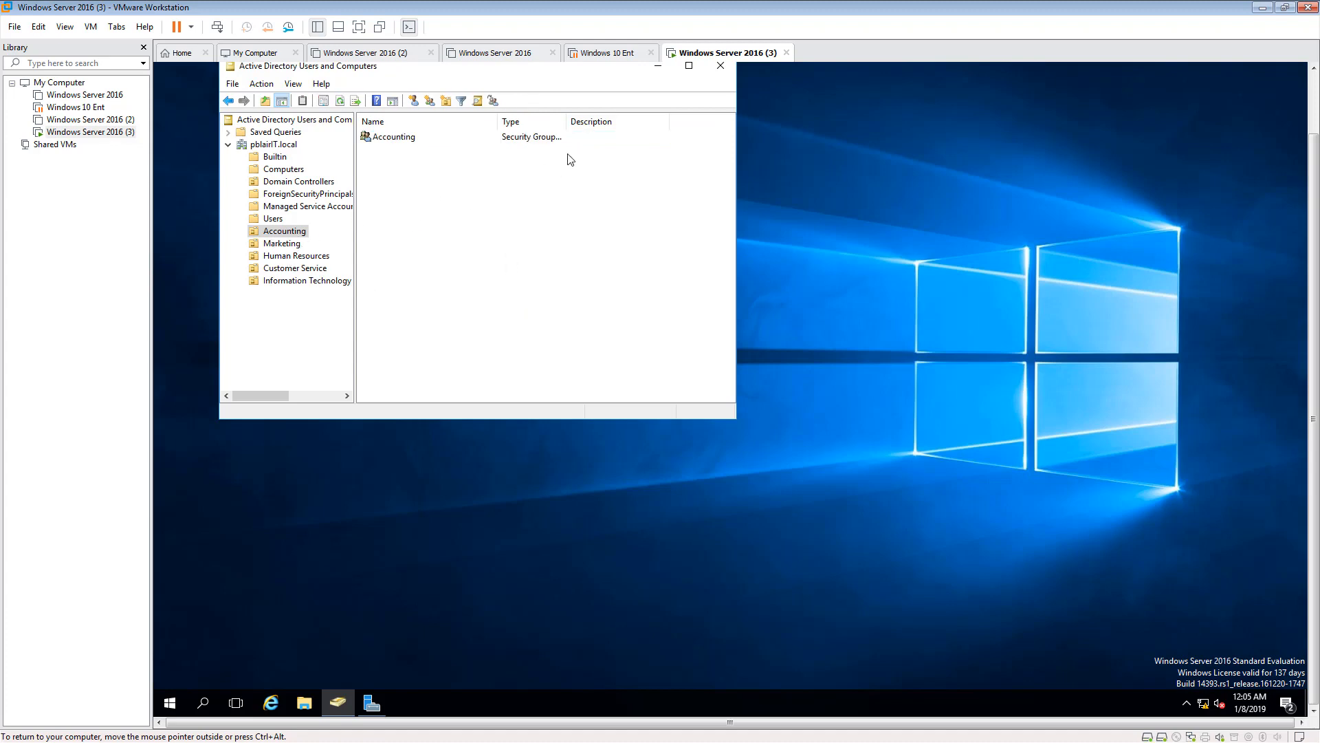
# - Create a global security group named Marketing in the Marketing organizational unit
pyautogui.click(277, 245)
pyautogui.rightClick(446, 228)
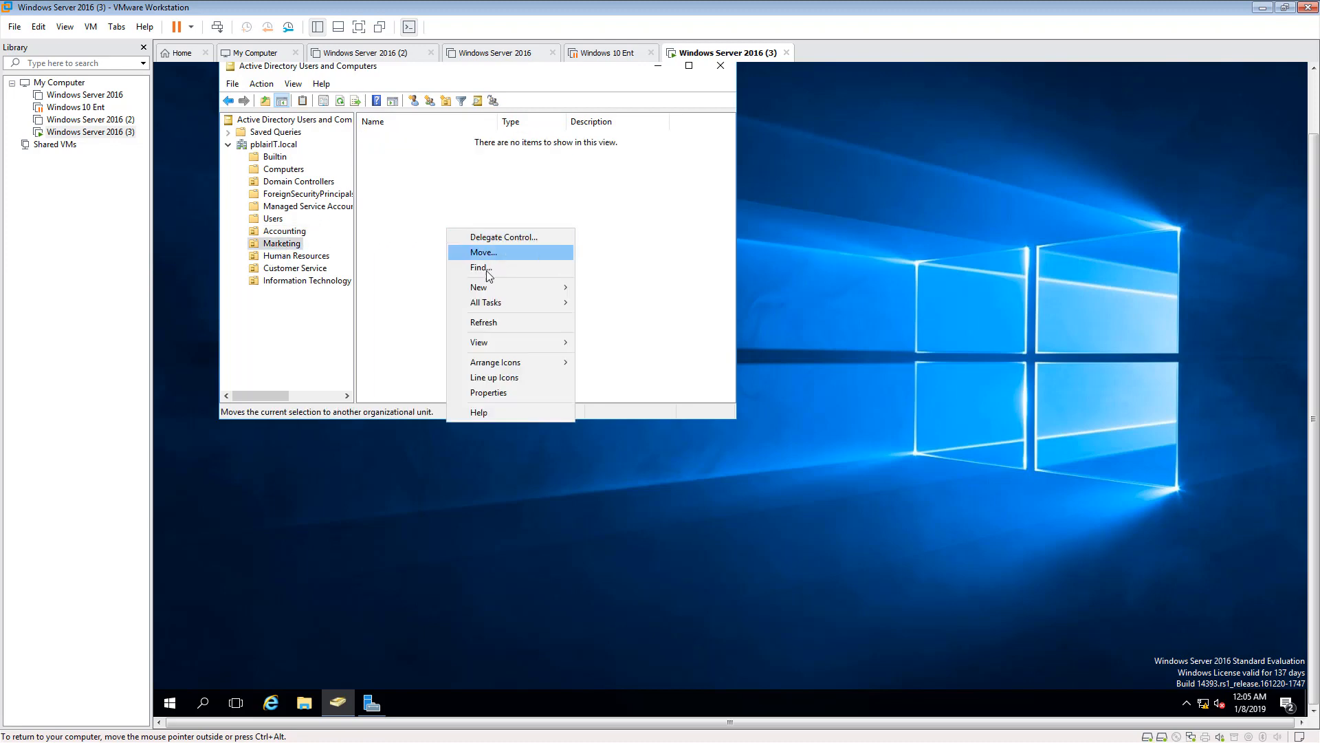
pyautogui.moveTo(485, 289)
pyautogui.click(612, 317)
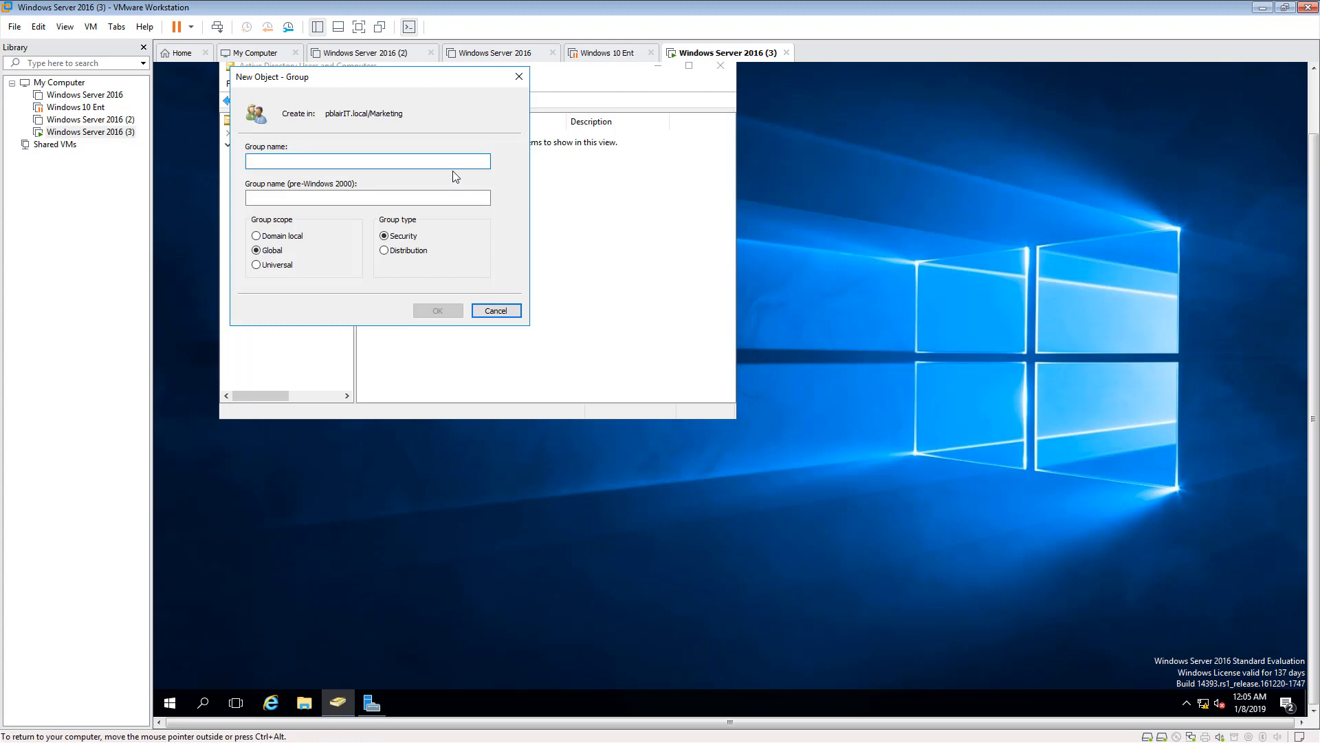
pyautogui.write('Masr')
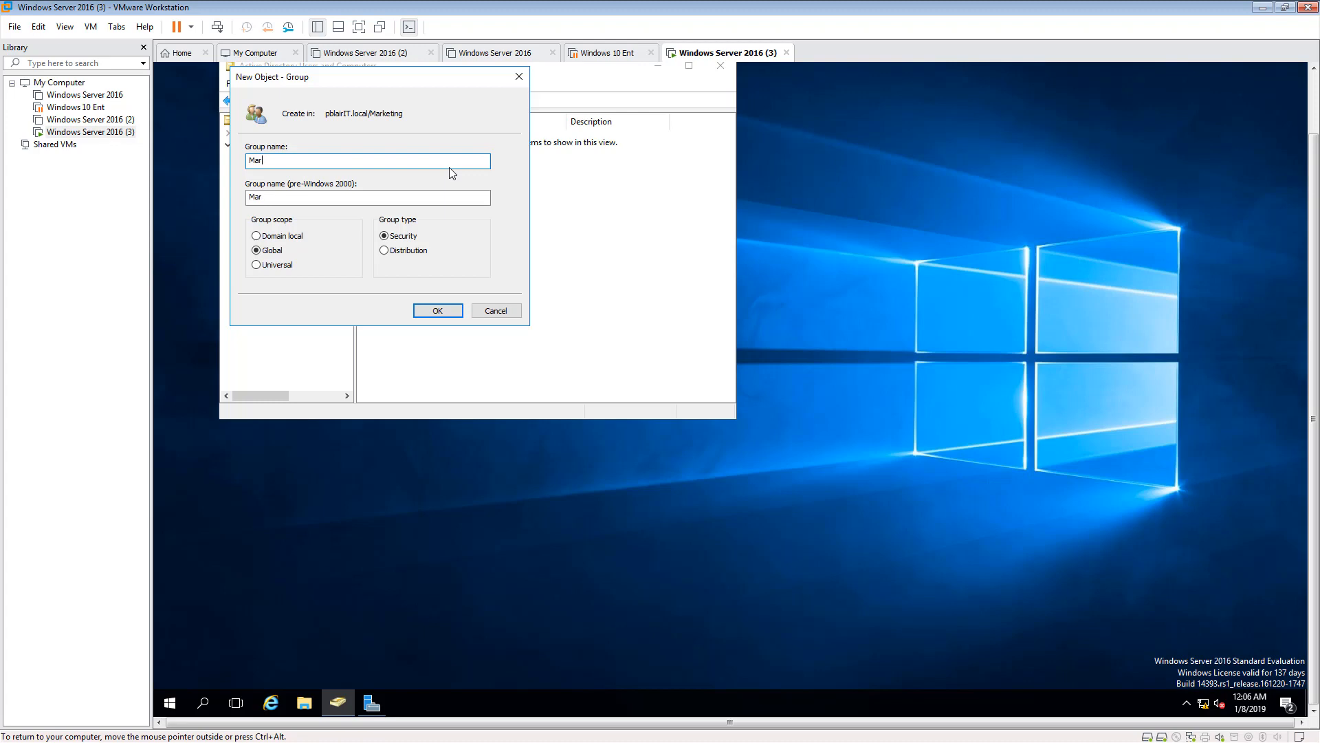
pyautogui.write('eting')
pyautogui.click(438, 311)
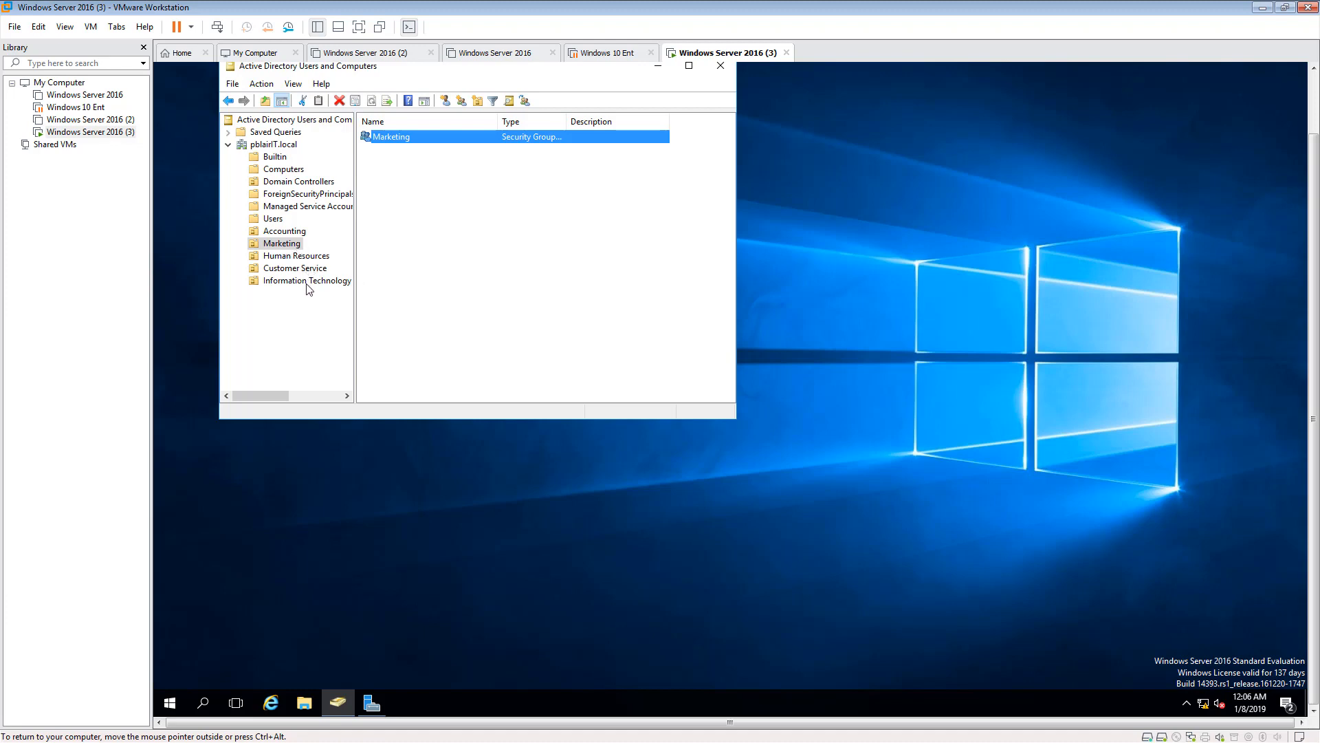
# - Create a global security group named Human Resources in the Human Resources organizational unit
pyautogui.click(275, 232)
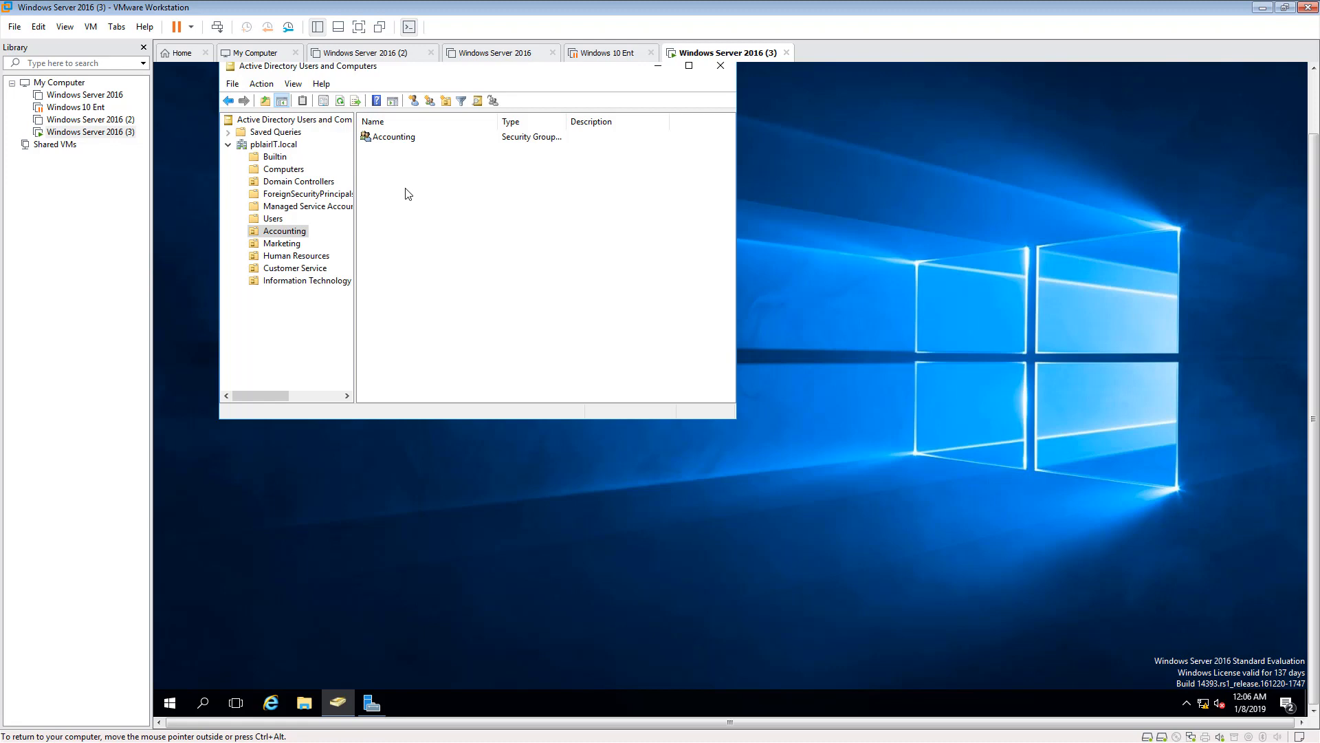
pyautogui.click(286, 243)
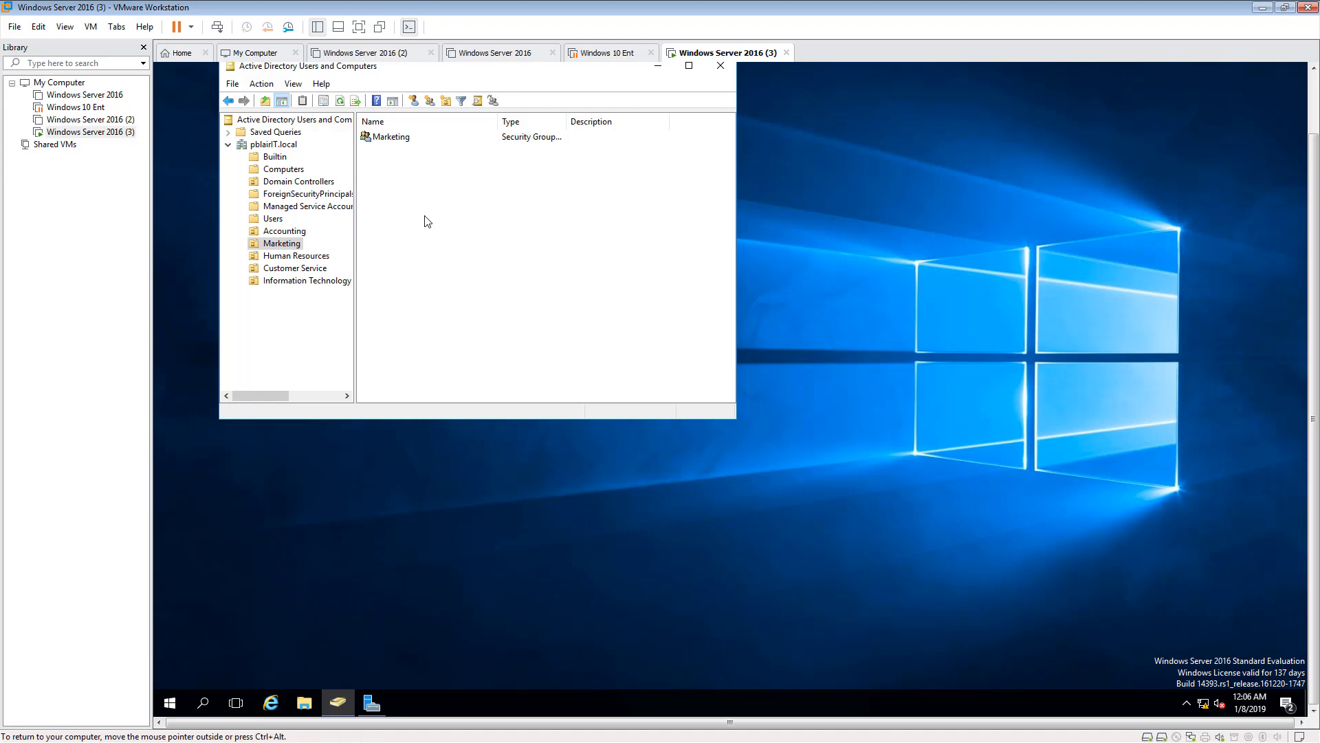
pyautogui.click(293, 248)
pyautogui.click(294, 255)
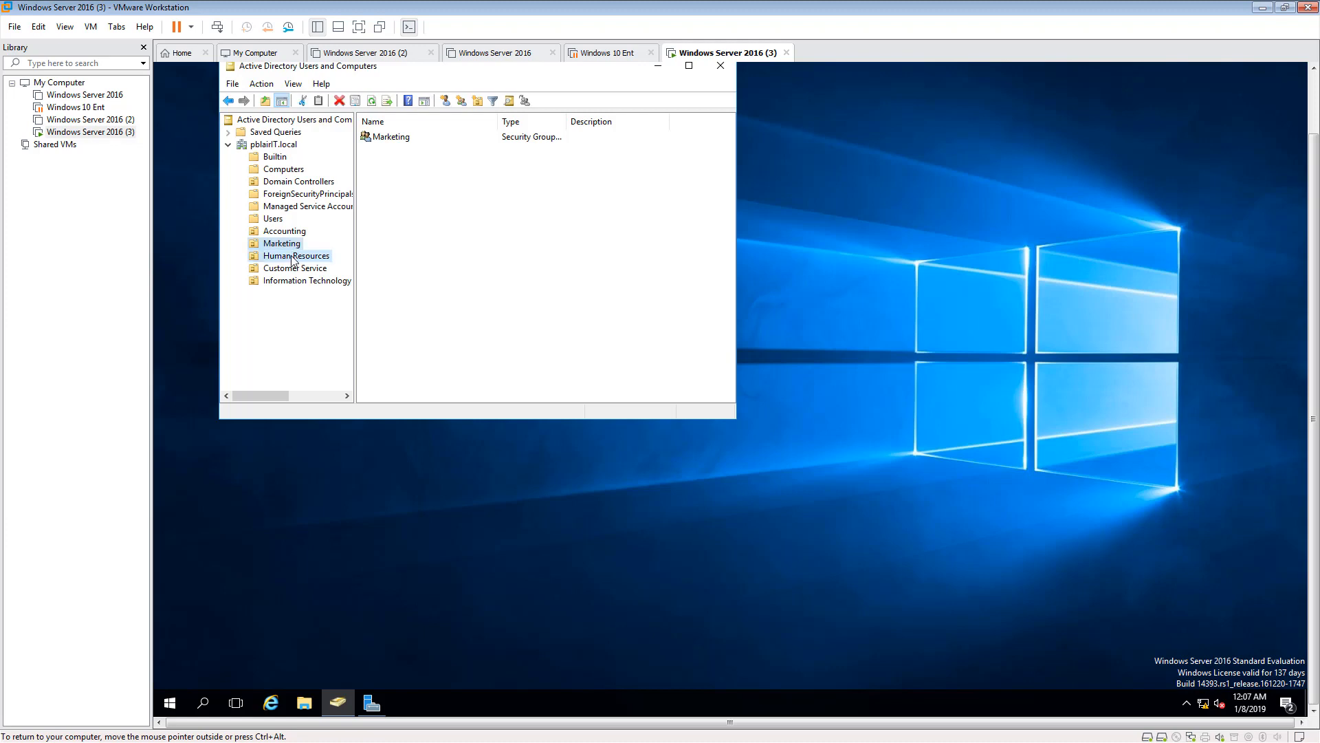
pyautogui.rightClick(428, 185)
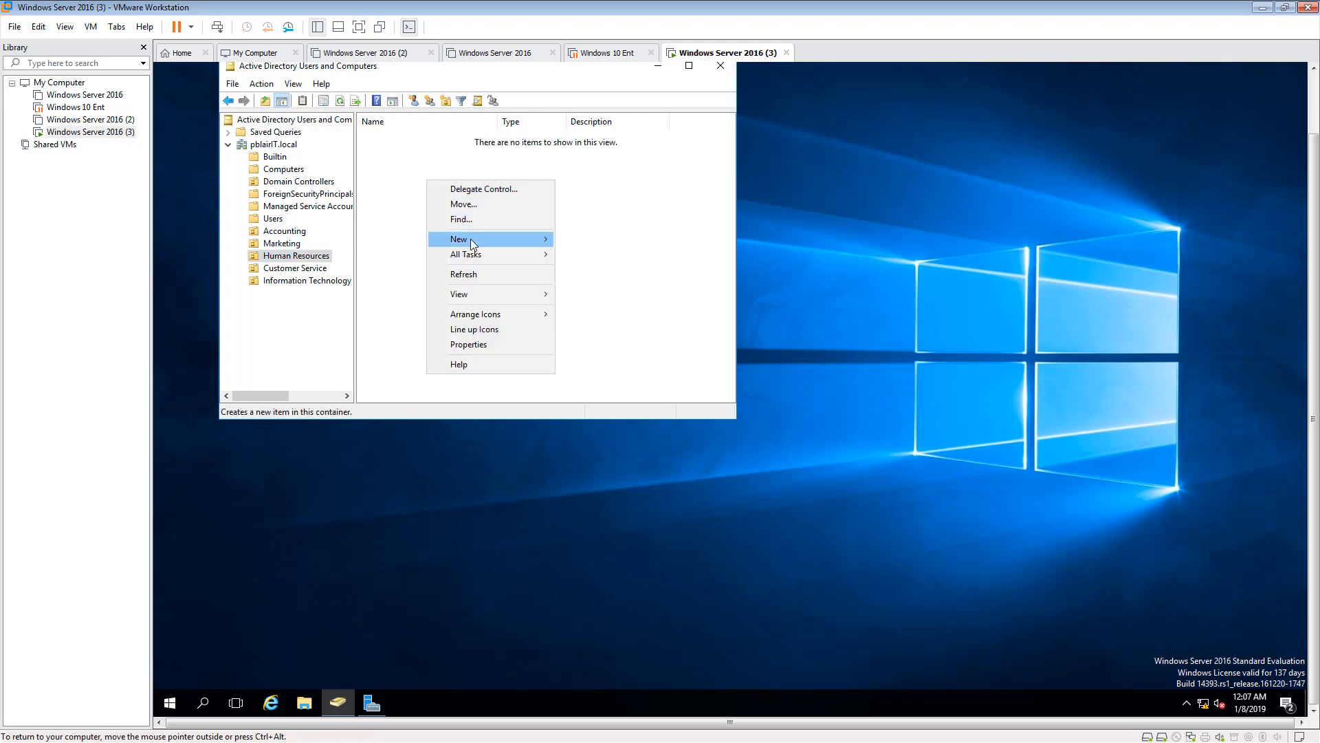
pyautogui.moveTo(473, 239)
pyautogui.click(588, 269)
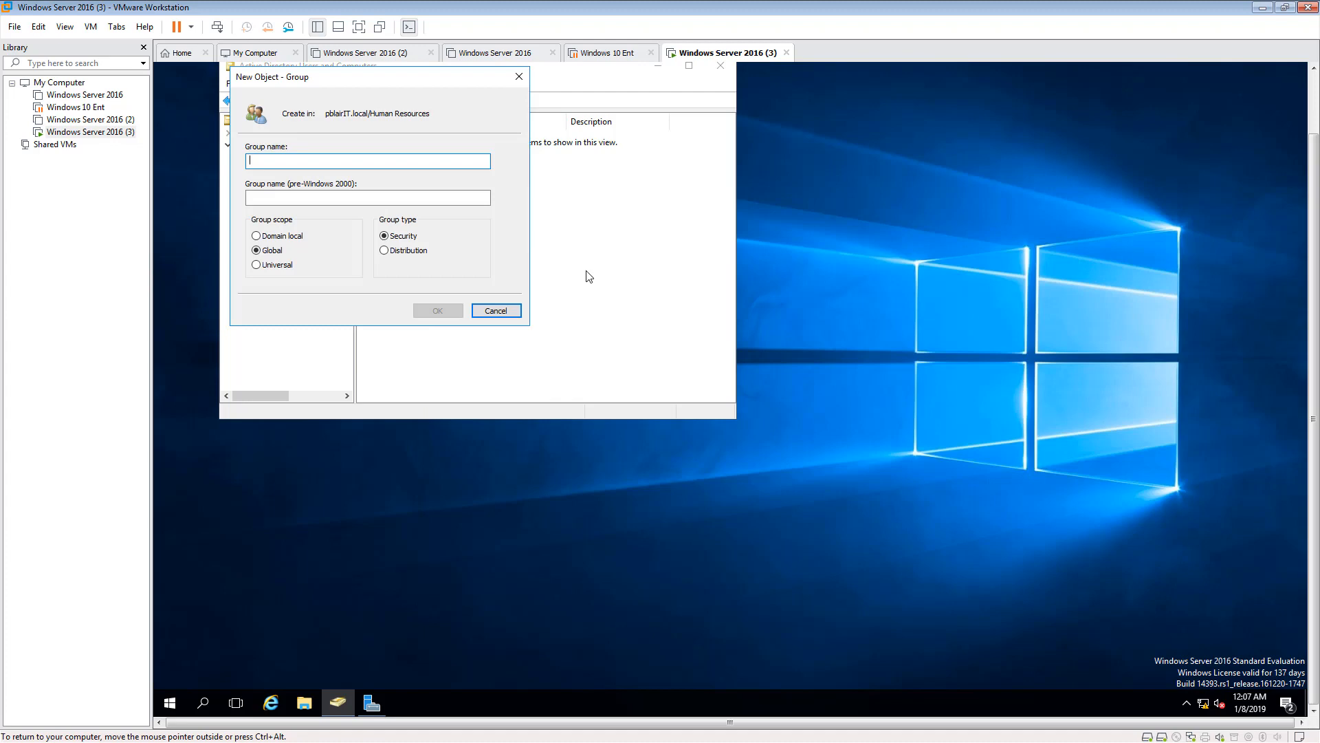
pyautogui.write('He')
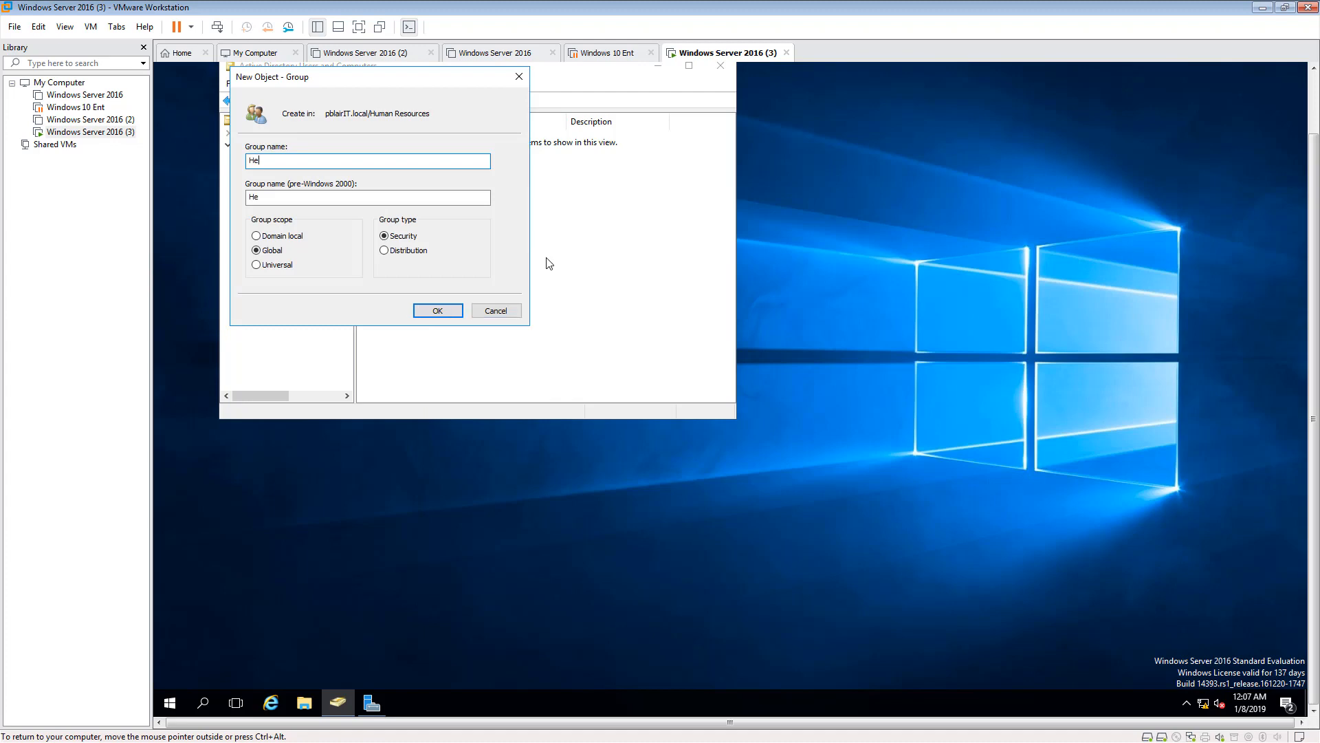
pyautogui.write('man Resources')
pyautogui.click(437, 311)
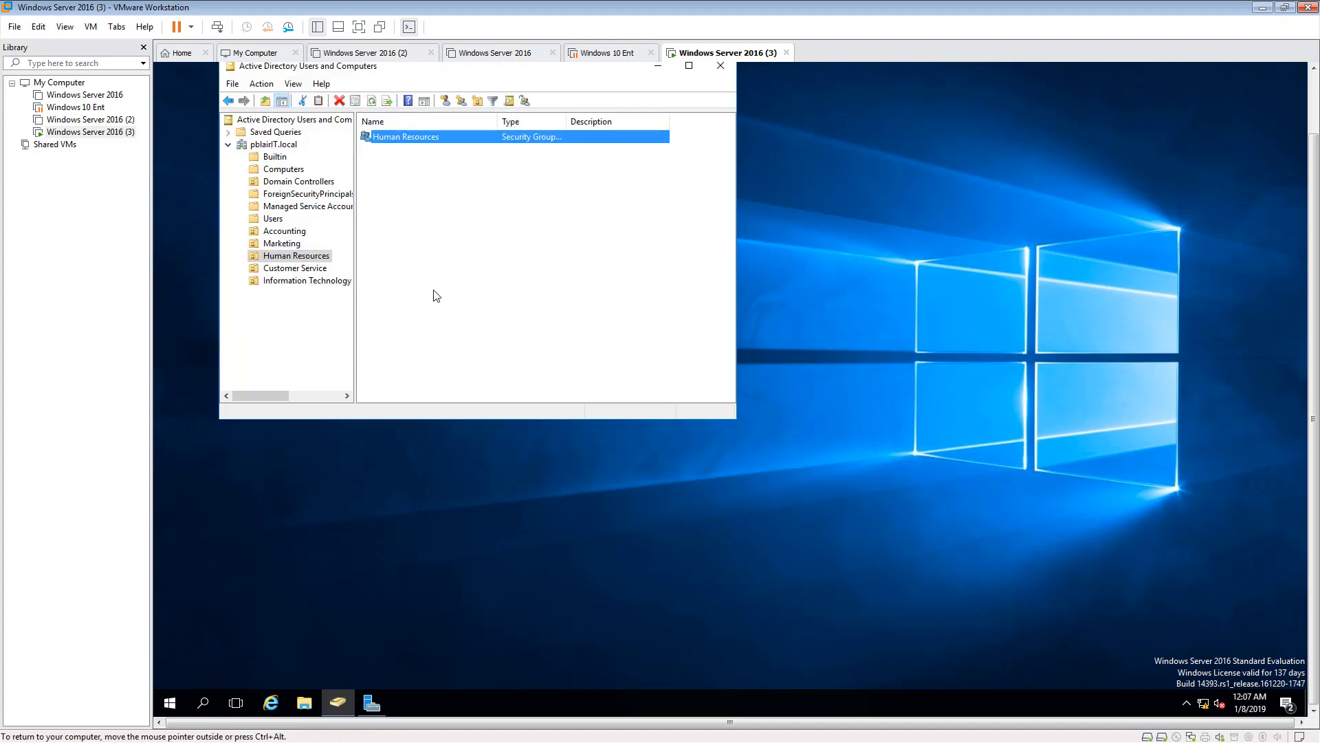
# - Create a global security group named Customer Service in the Customer Service organizational unit
pyautogui.click(280, 270)
pyautogui.rightClick(419, 253)
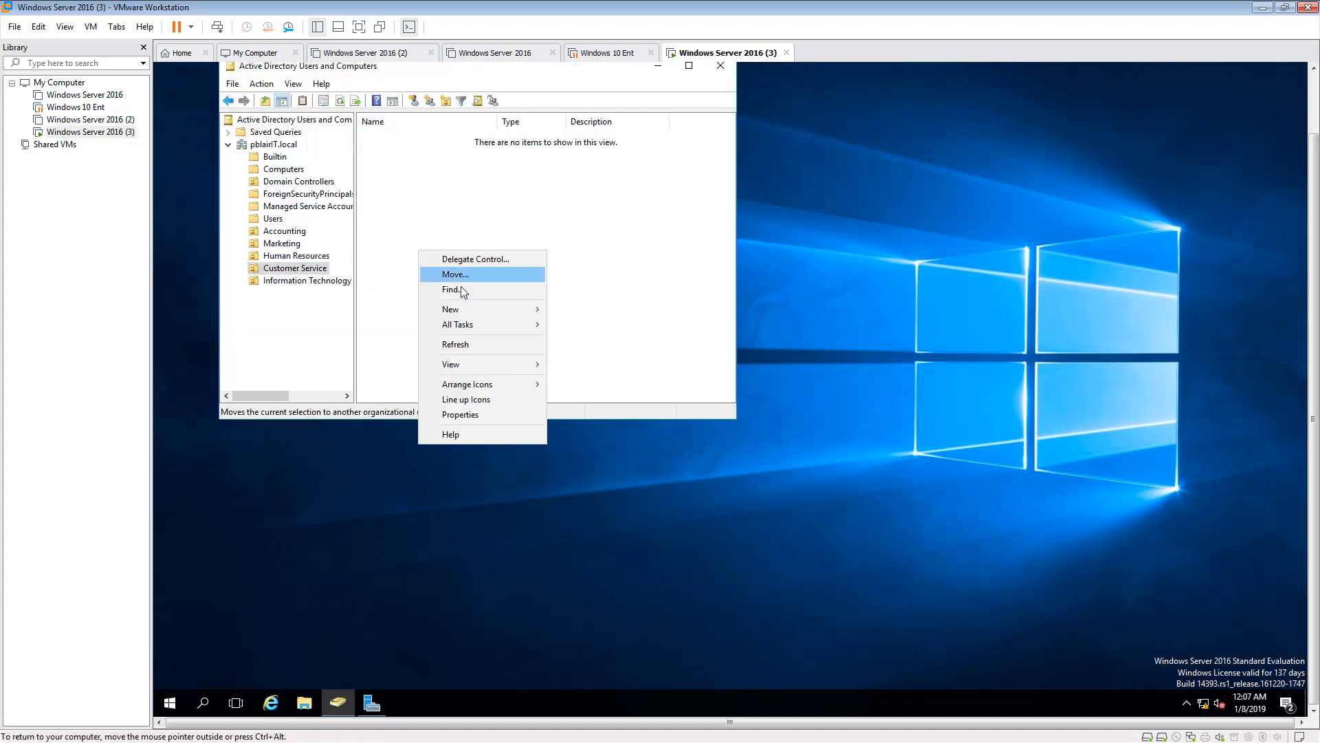
pyautogui.moveTo(455, 313)
pyautogui.click(584, 340)
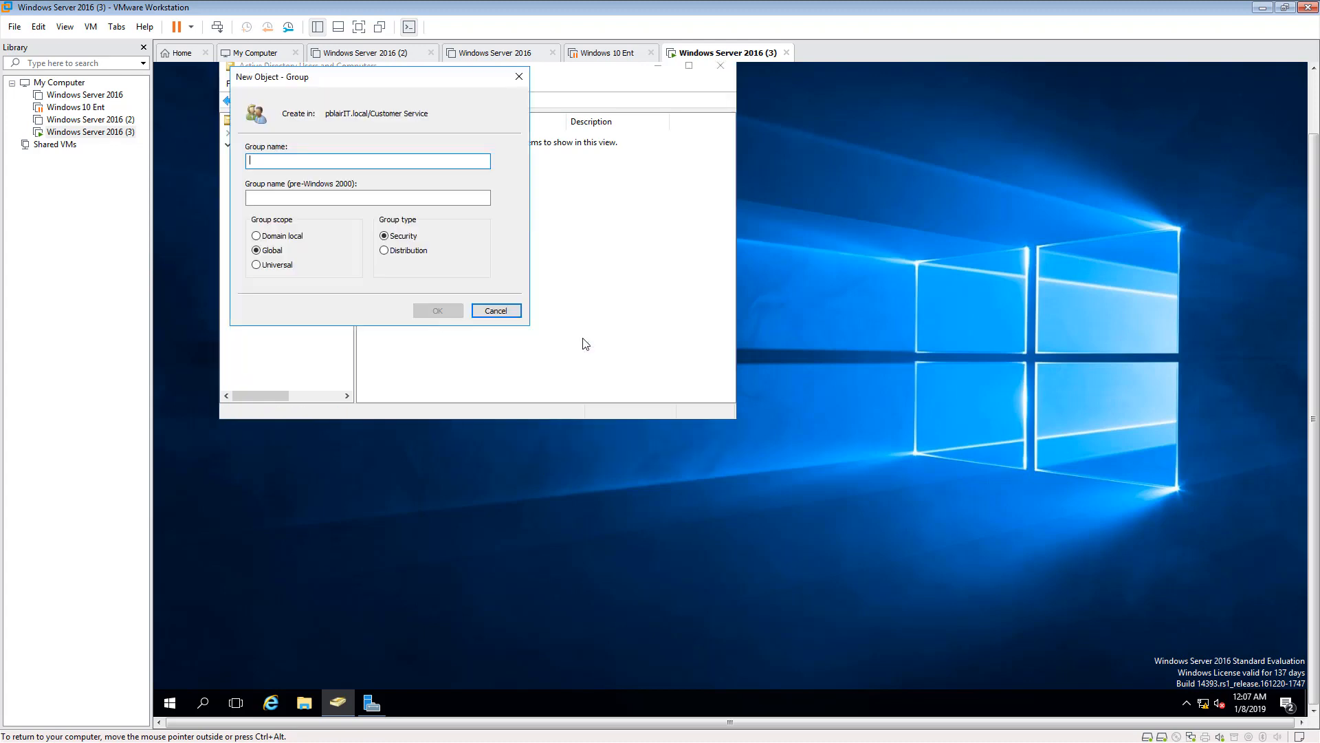
pyautogui.write('Cus')
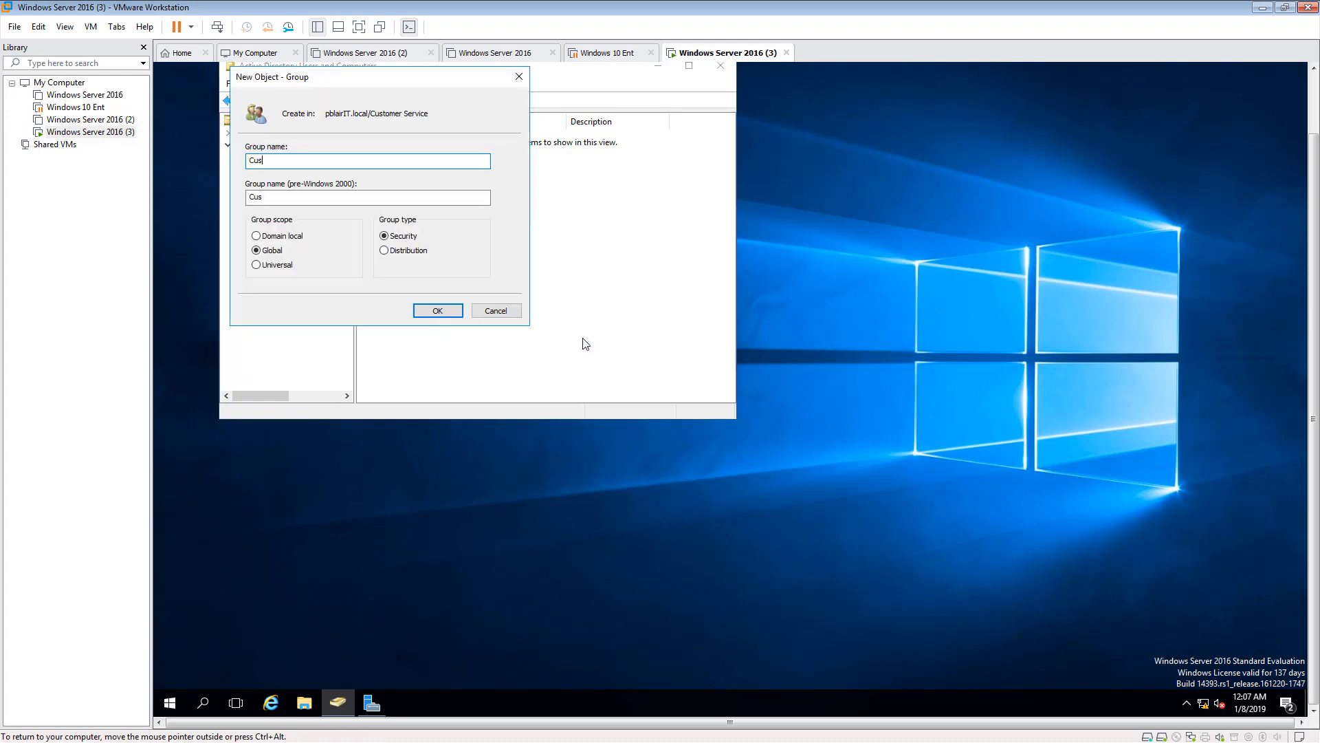
pyautogui.write('toemr')
pyautogui.write(' Service')
pyautogui.click(437, 310)
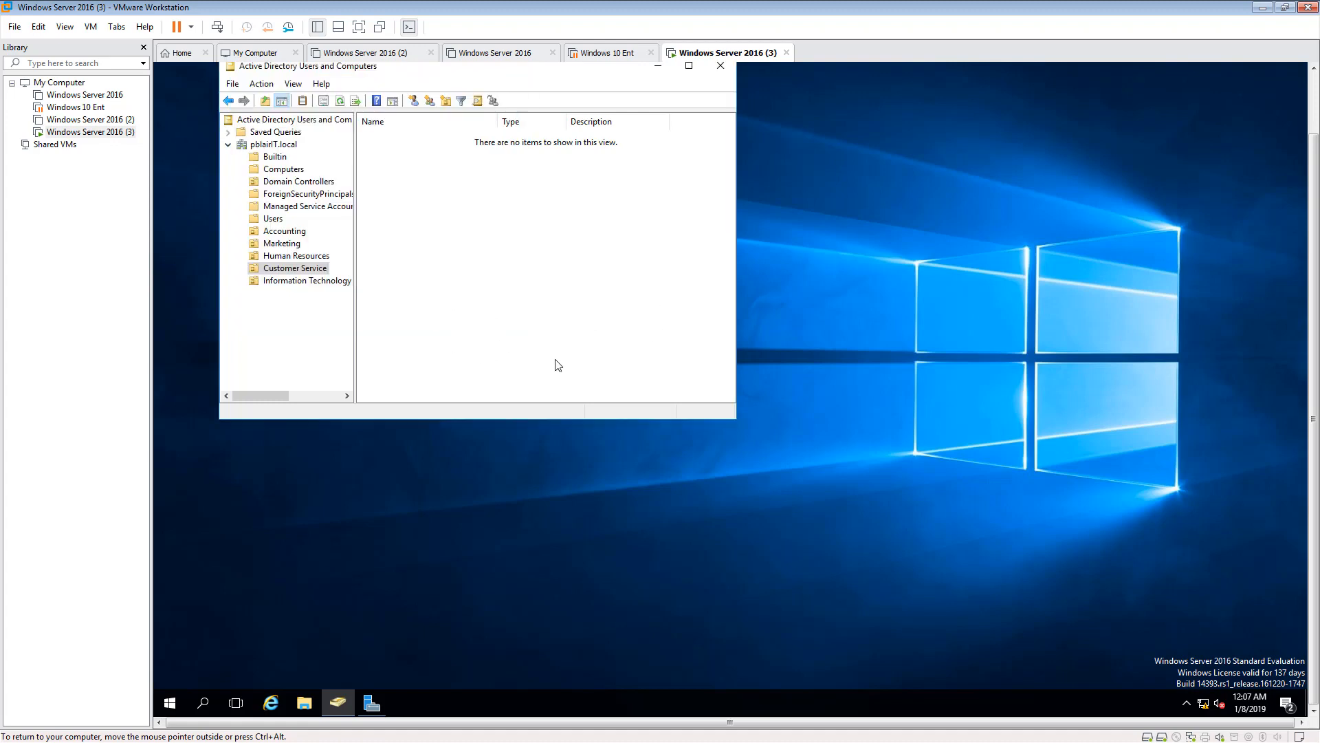
# - Create a global security group named Information Technology in the Information Technology organizational unit
pyautogui.click(276, 282)
pyautogui.rightClick(430, 263)
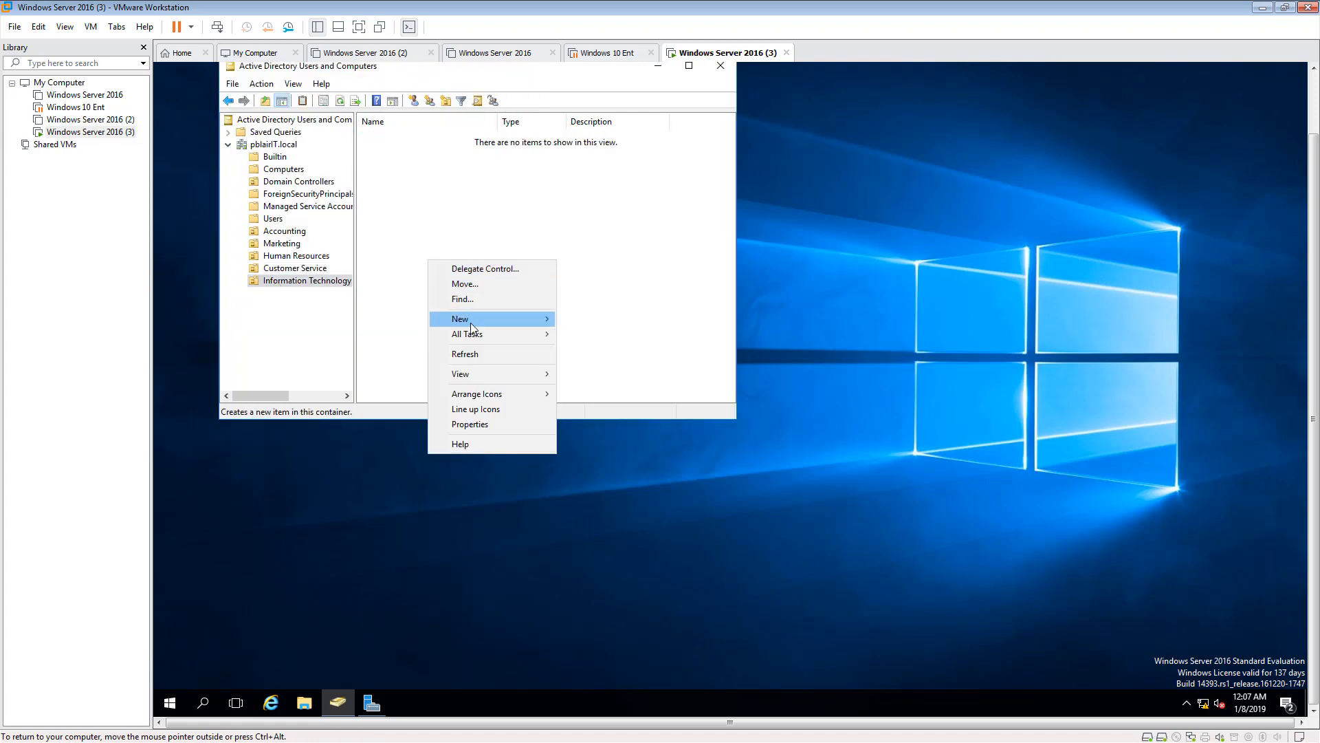
pyautogui.moveTo(495, 319)
pyautogui.click(590, 349)
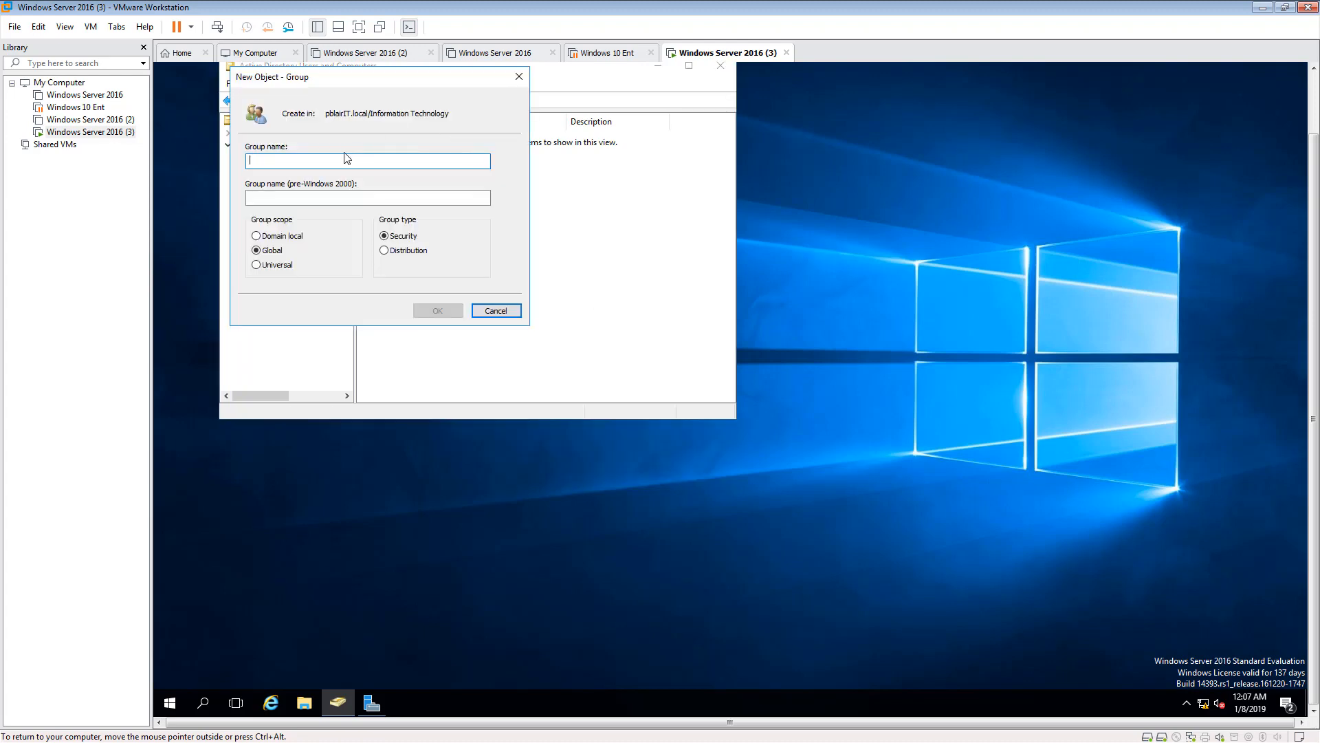
pyautogui.write('In')
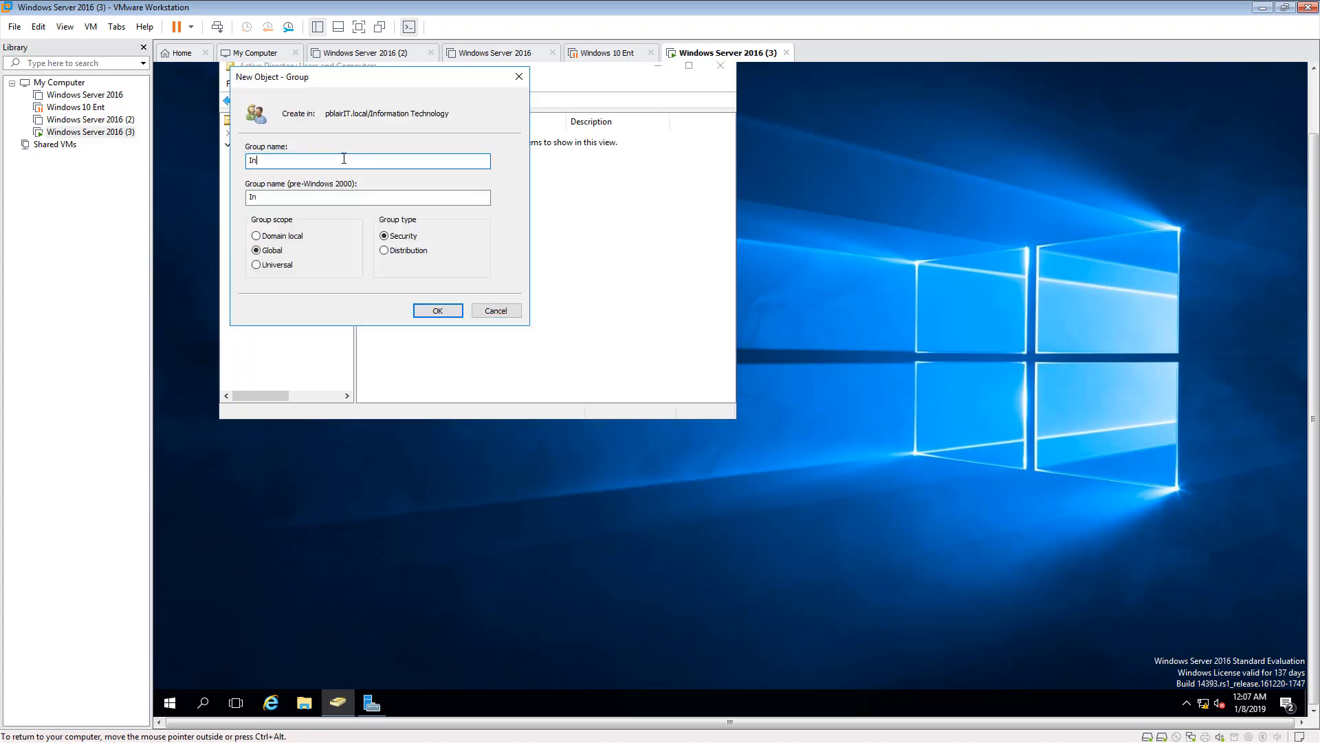
pyautogui.write('formation Technology')
pyautogui.click(432, 313)
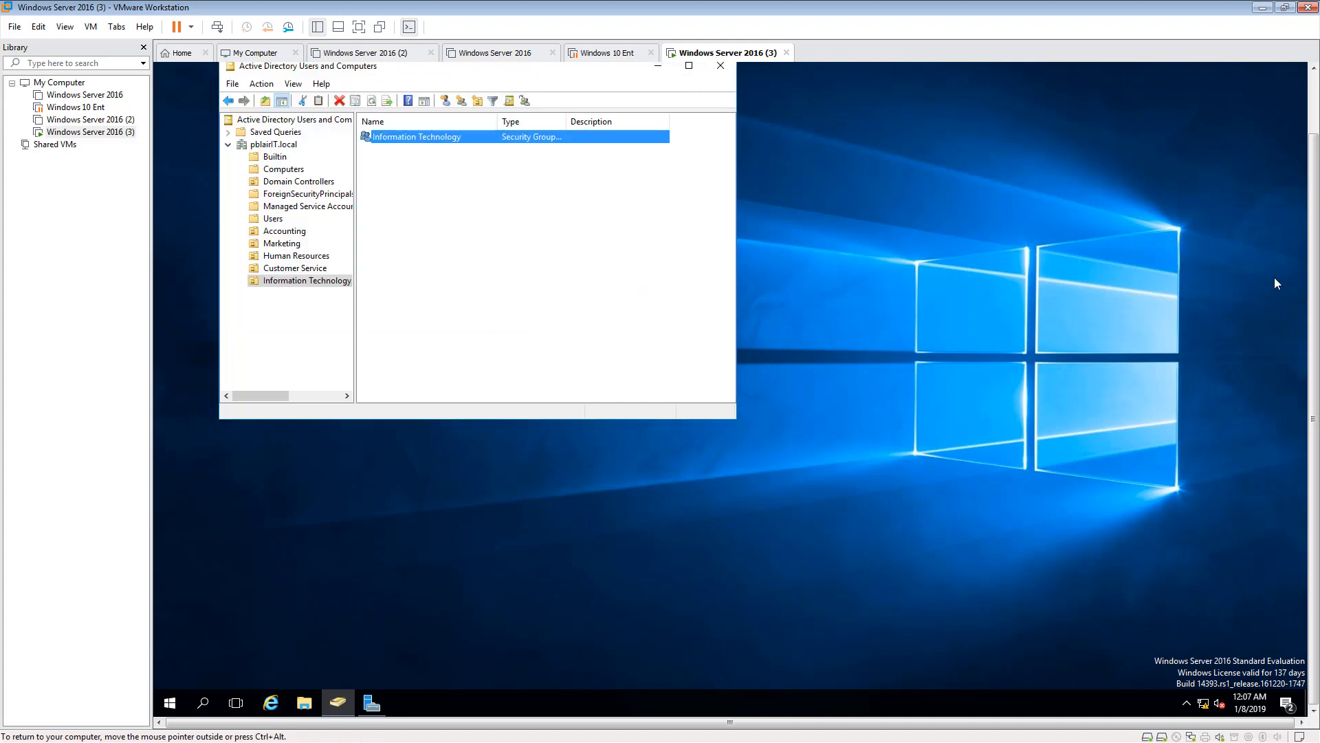
# - Minimize Active Directory Users and Computers, then browse to the Shares folder on Local Disk (E:) in File Explorer
pyautogui.moveTo(1314, 272); pyautogui.dragTo(1302, 189)
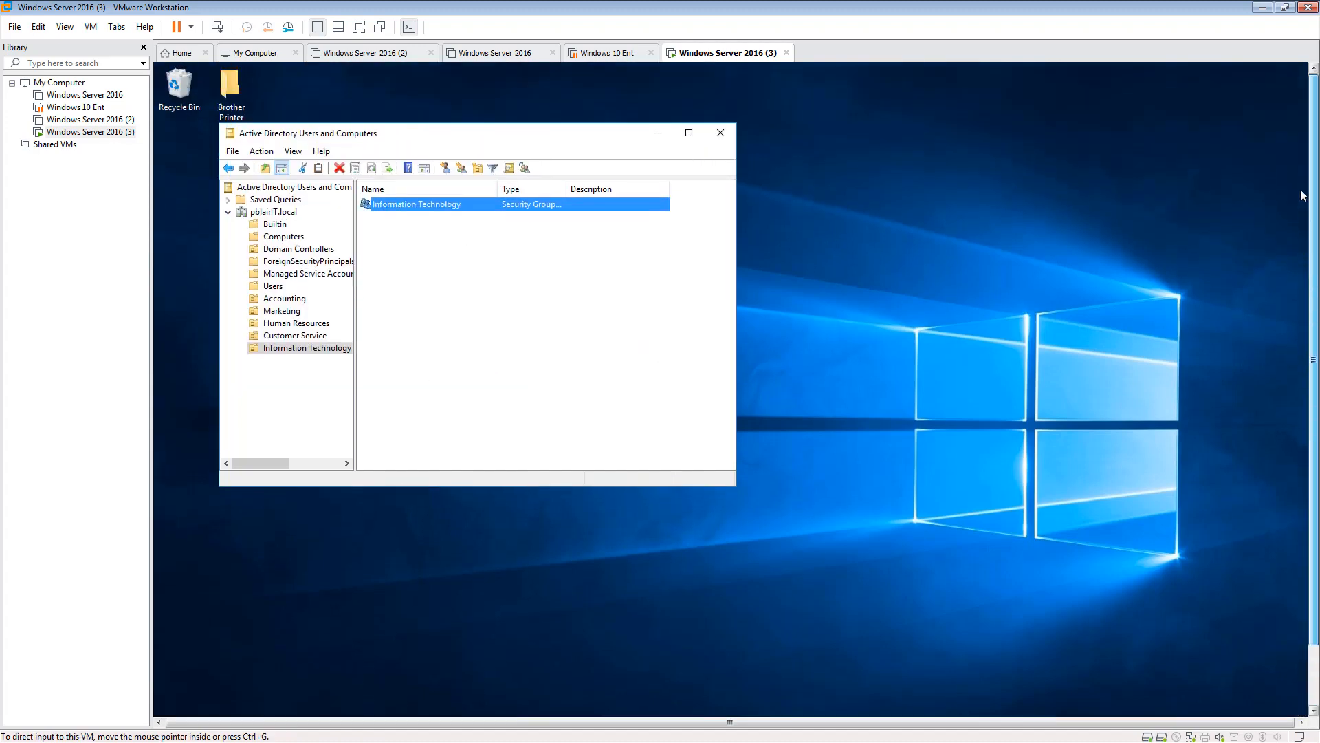
pyautogui.click(659, 133)
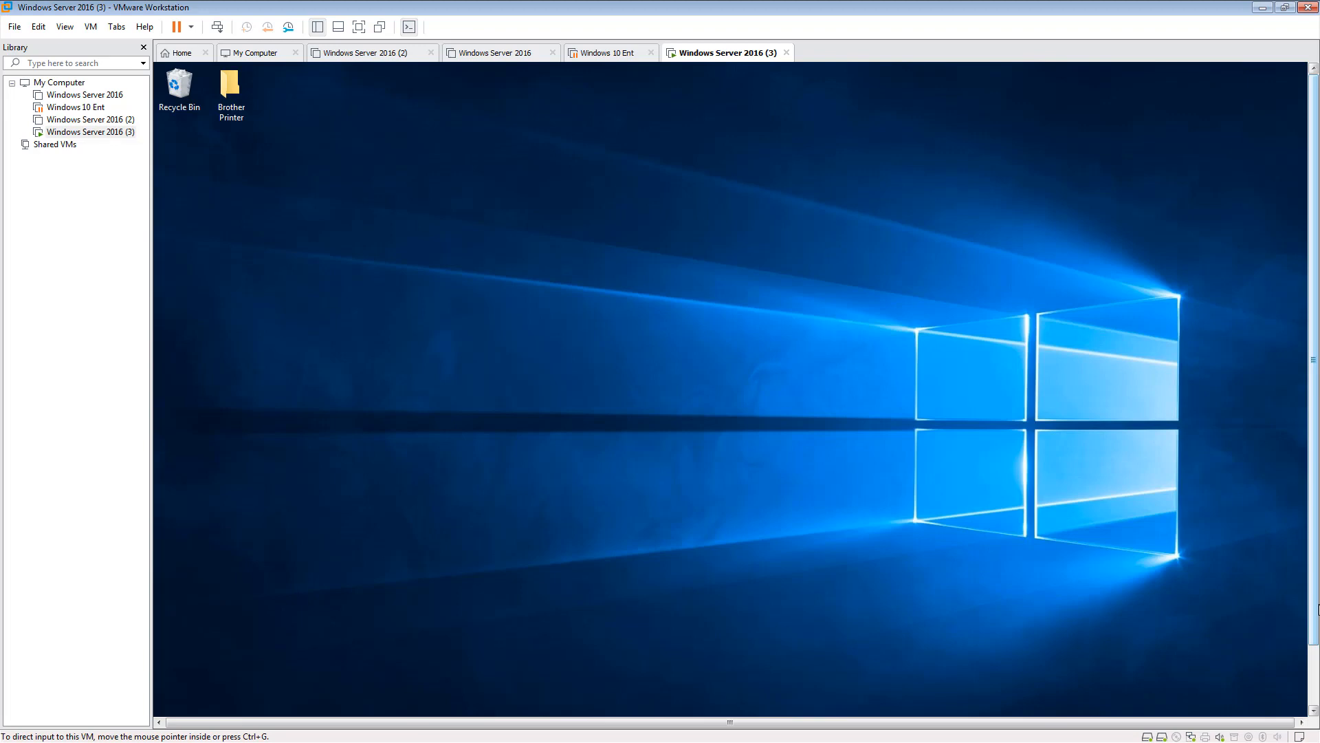
pyautogui.moveTo(1312, 450); pyautogui.dragTo(1310, 547)
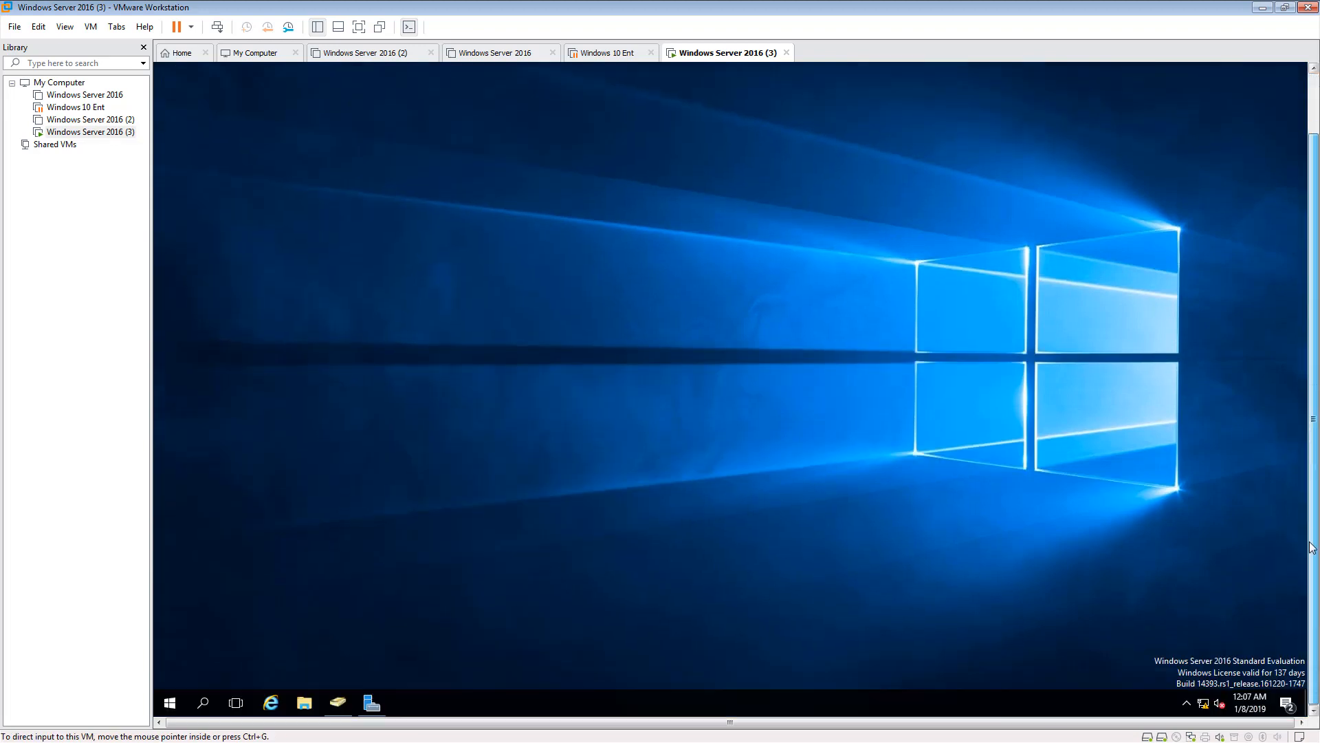
pyautogui.click(302, 703)
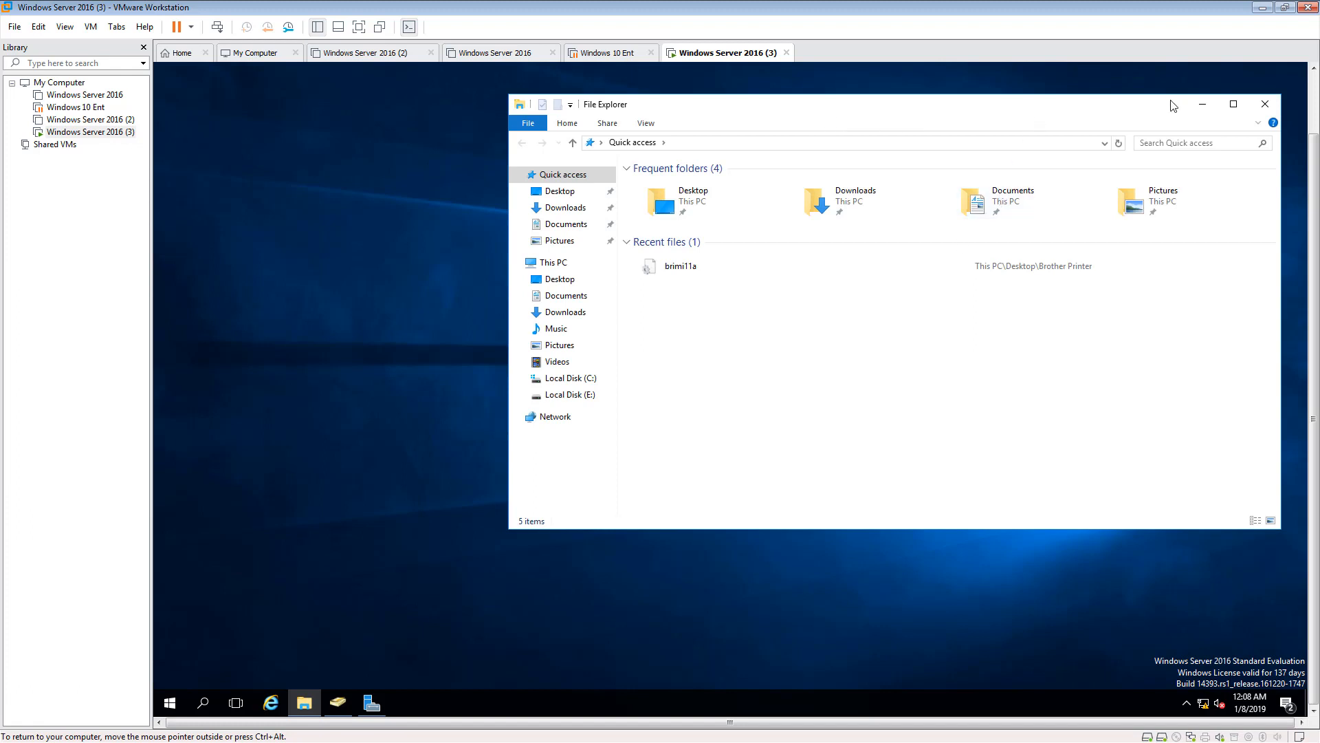
pyautogui.moveTo(1174, 106); pyautogui.dragTo(1082, 105)
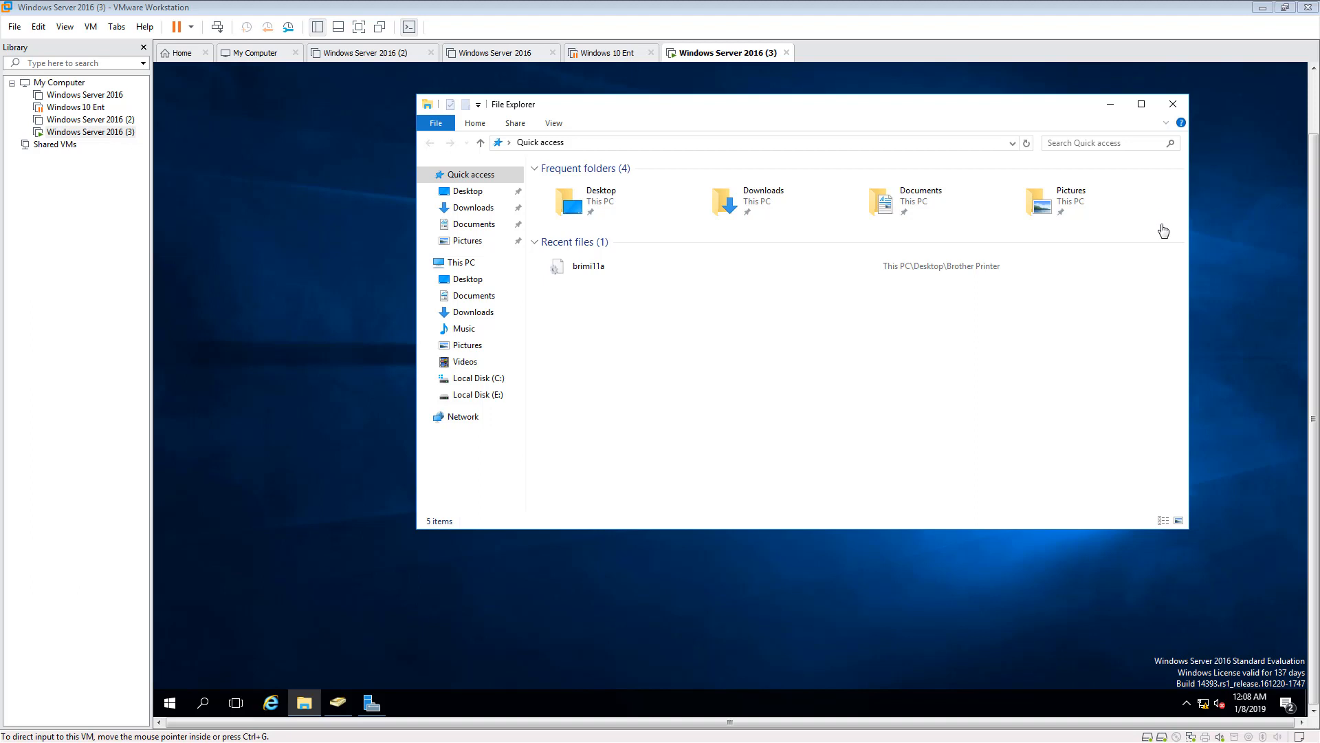
pyautogui.click(1017, 115)
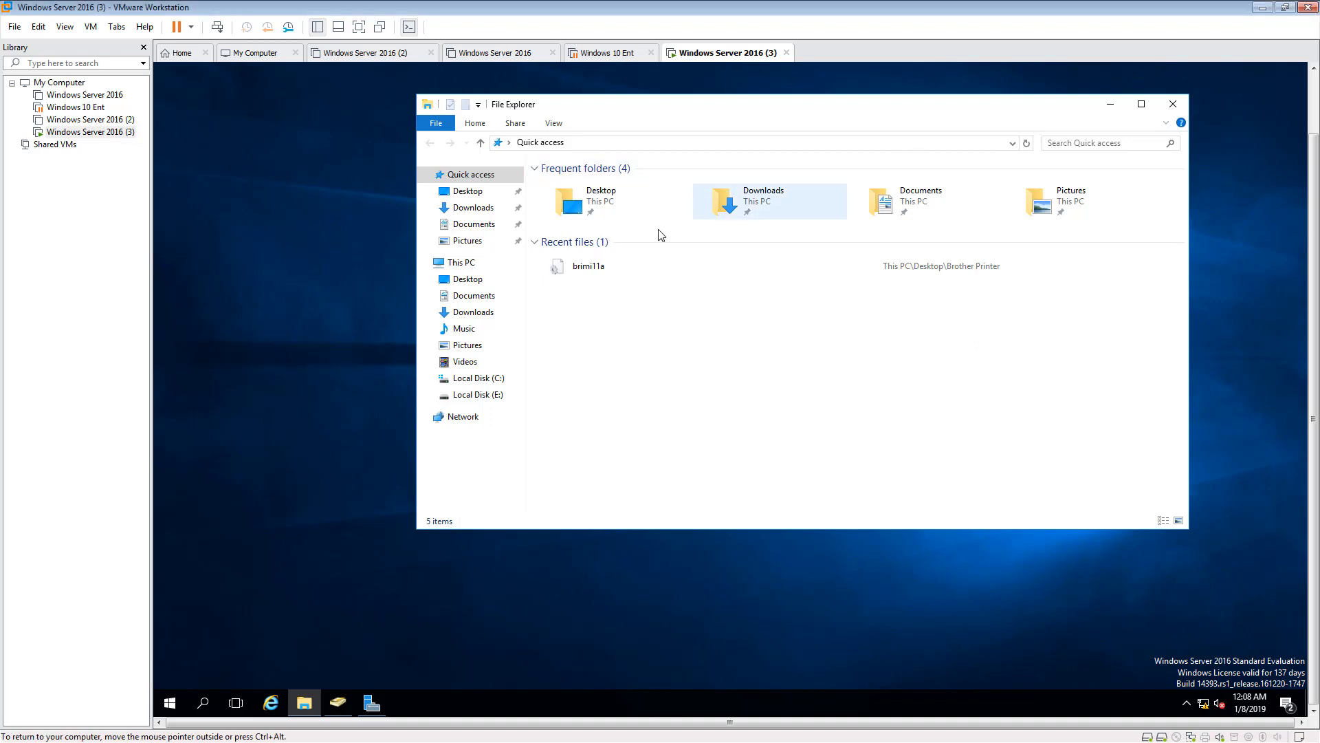
pyautogui.click(478, 395)
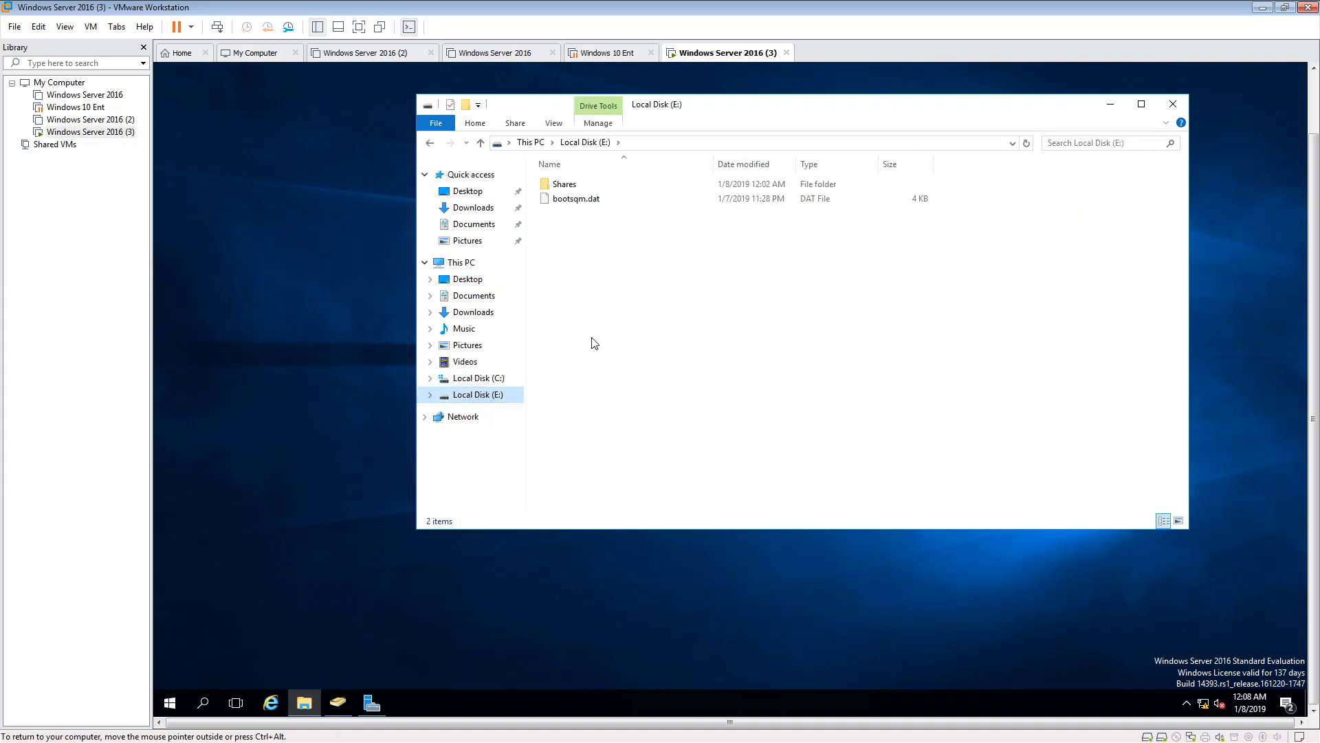
pyautogui.doubleClick(568, 186)
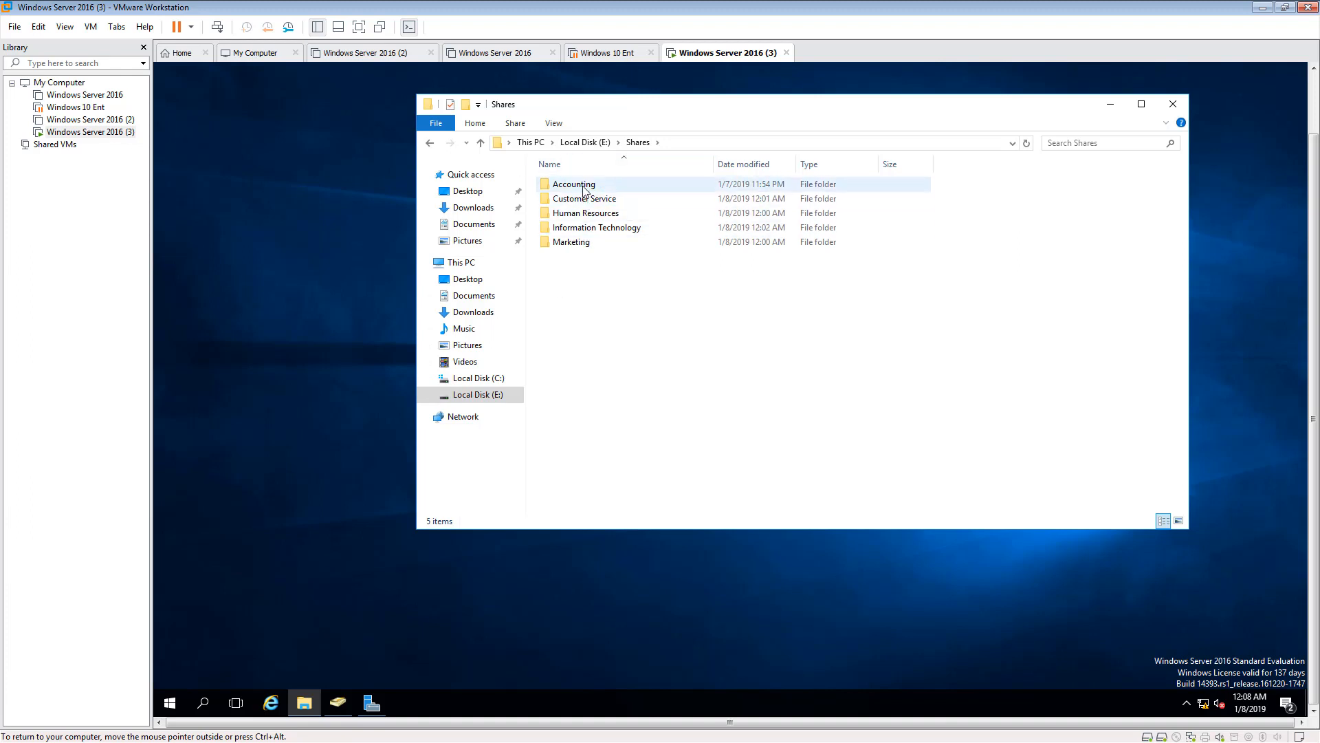
# - Open the properties of the Accounting folder in E:\Shares and show its security permissions
pyautogui.rightClick(583, 187)
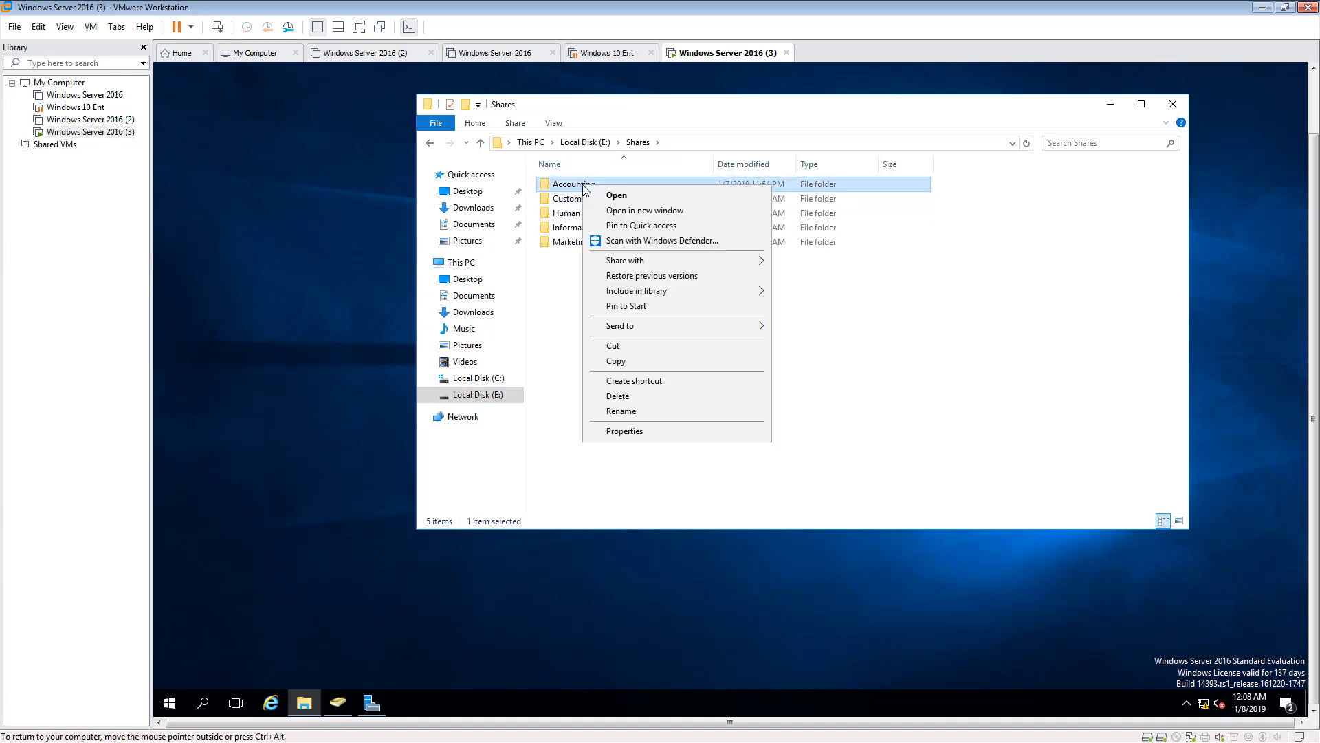
pyautogui.click(639, 432)
pyautogui.click(676, 218)
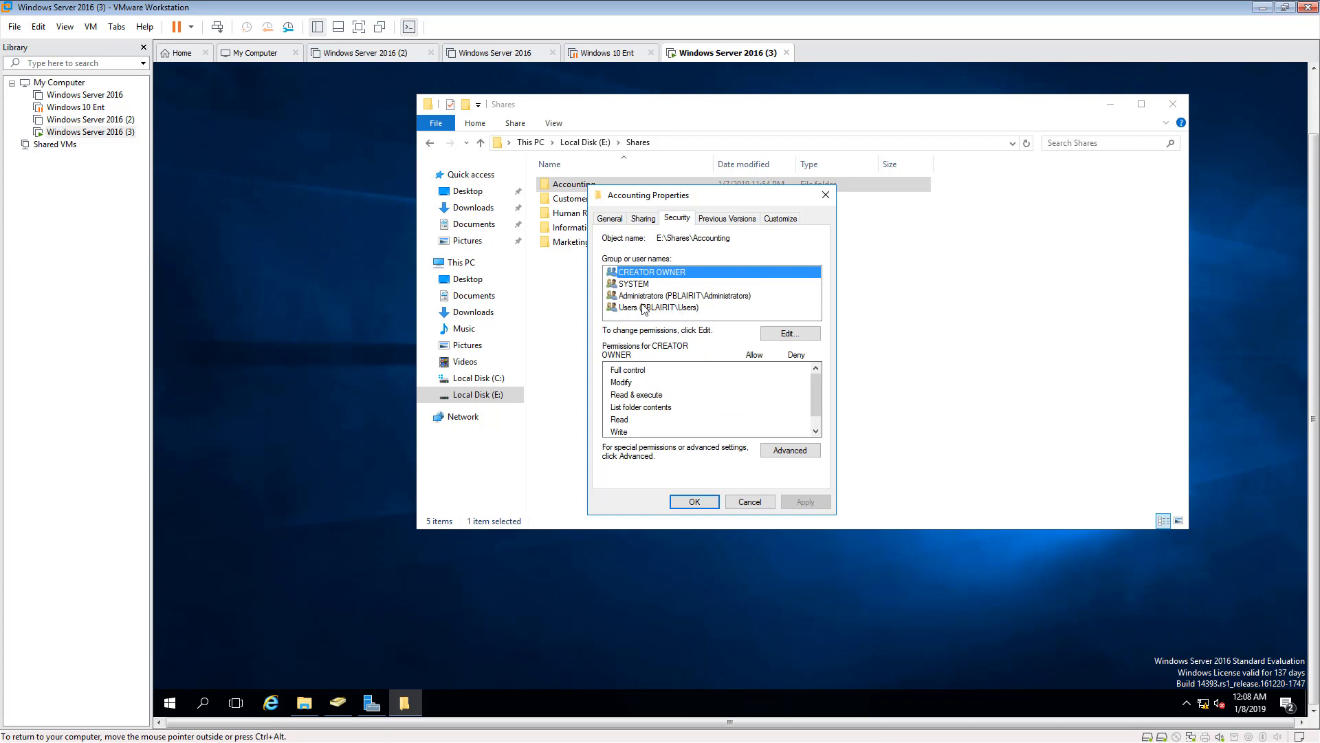
# - Try to remove the Users group directly from the Accounting folder's permissions
pyautogui.click(792, 337)
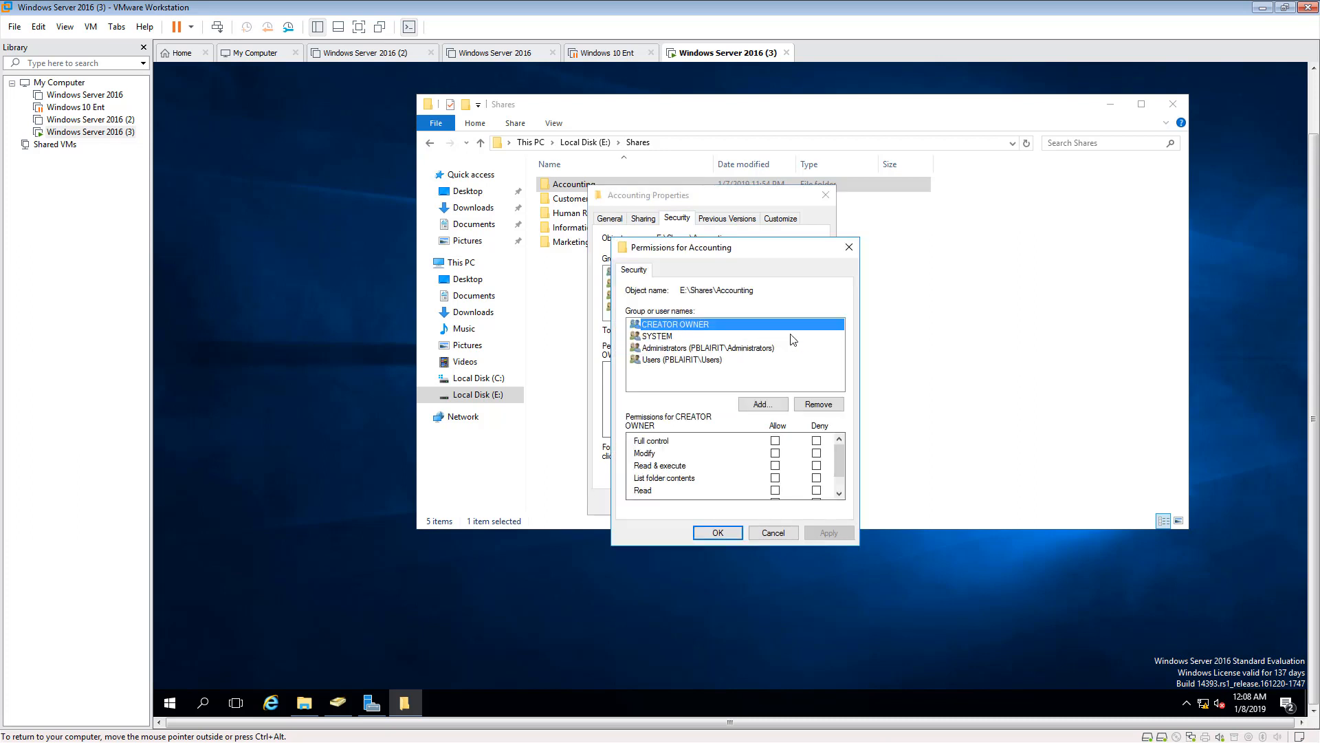
pyautogui.click(689, 361)
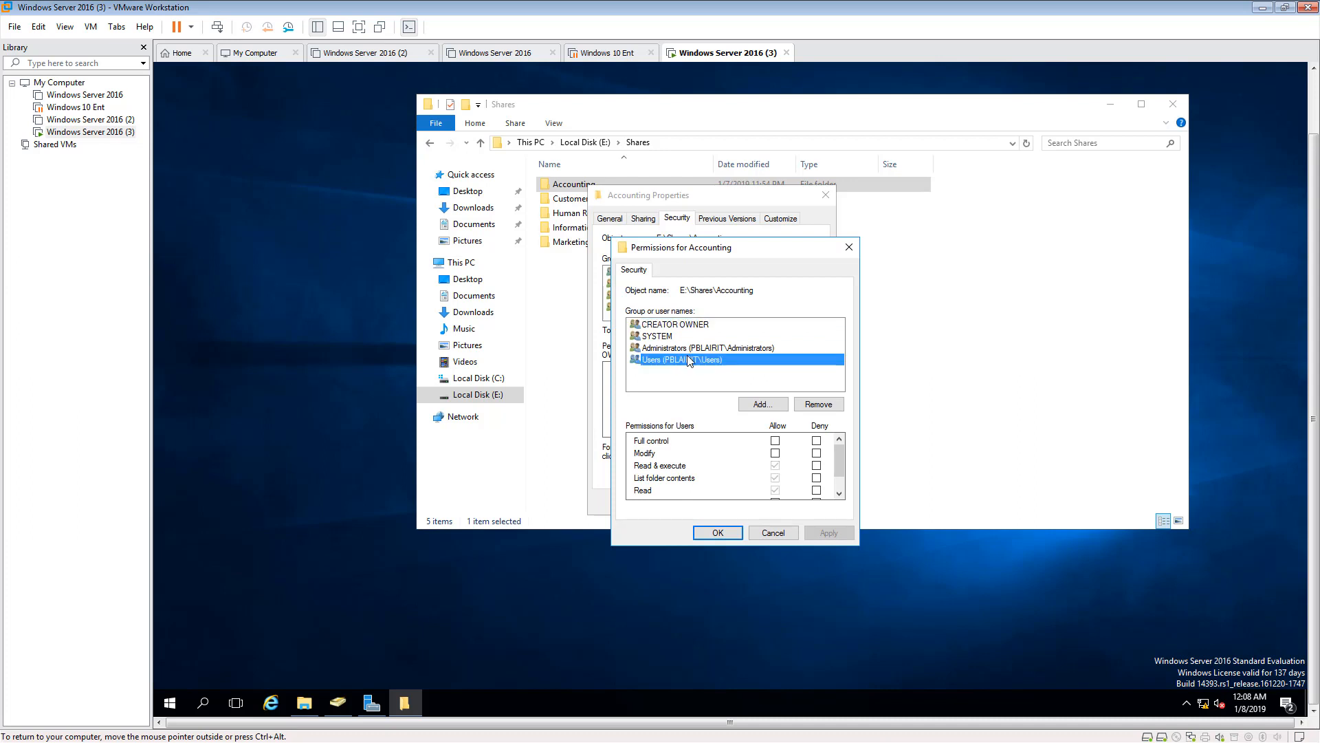
pyautogui.click(818, 405)
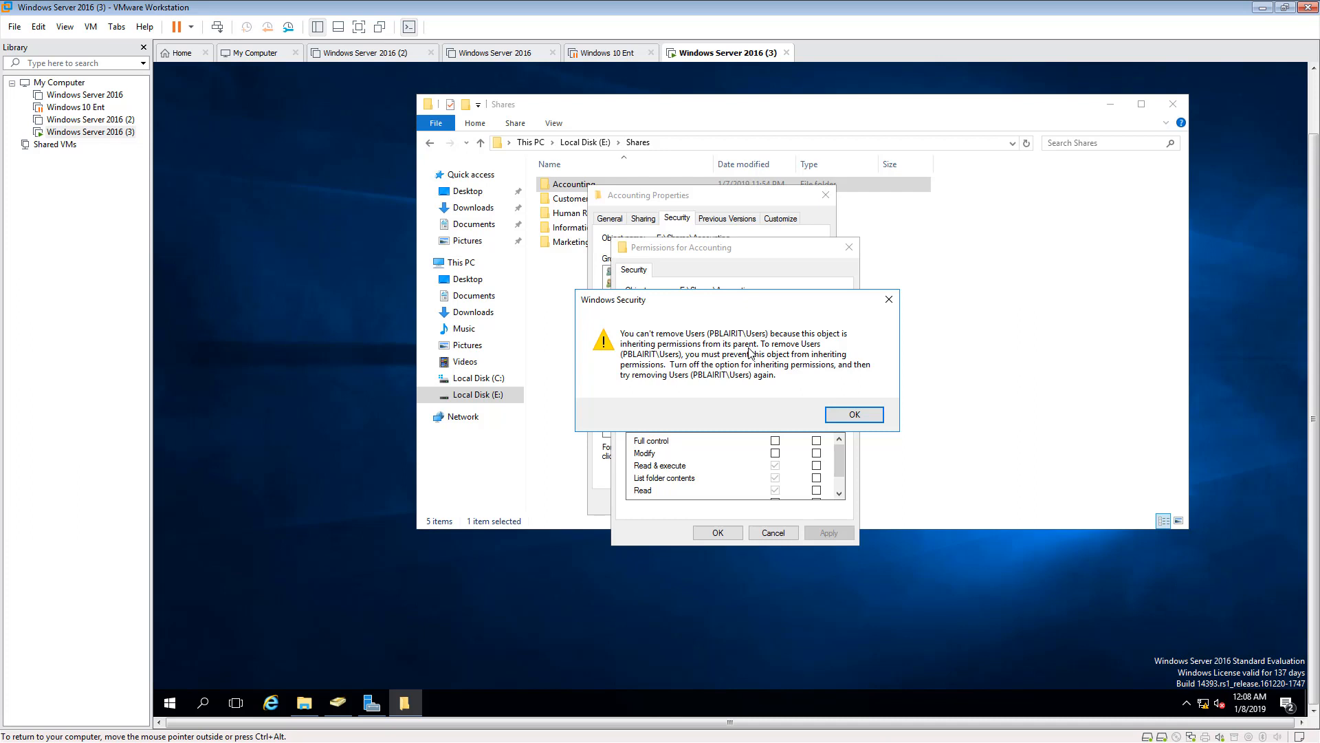
pyautogui.click(859, 416)
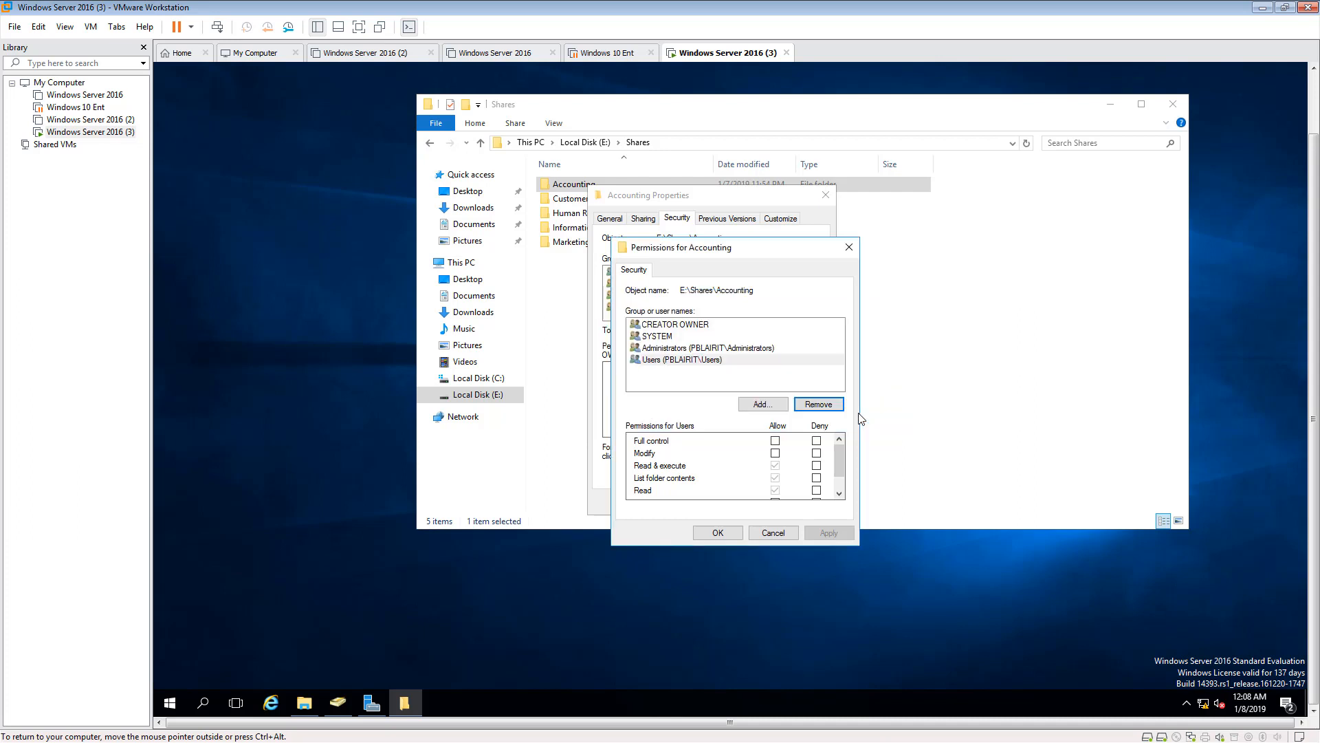
pyautogui.click(782, 534)
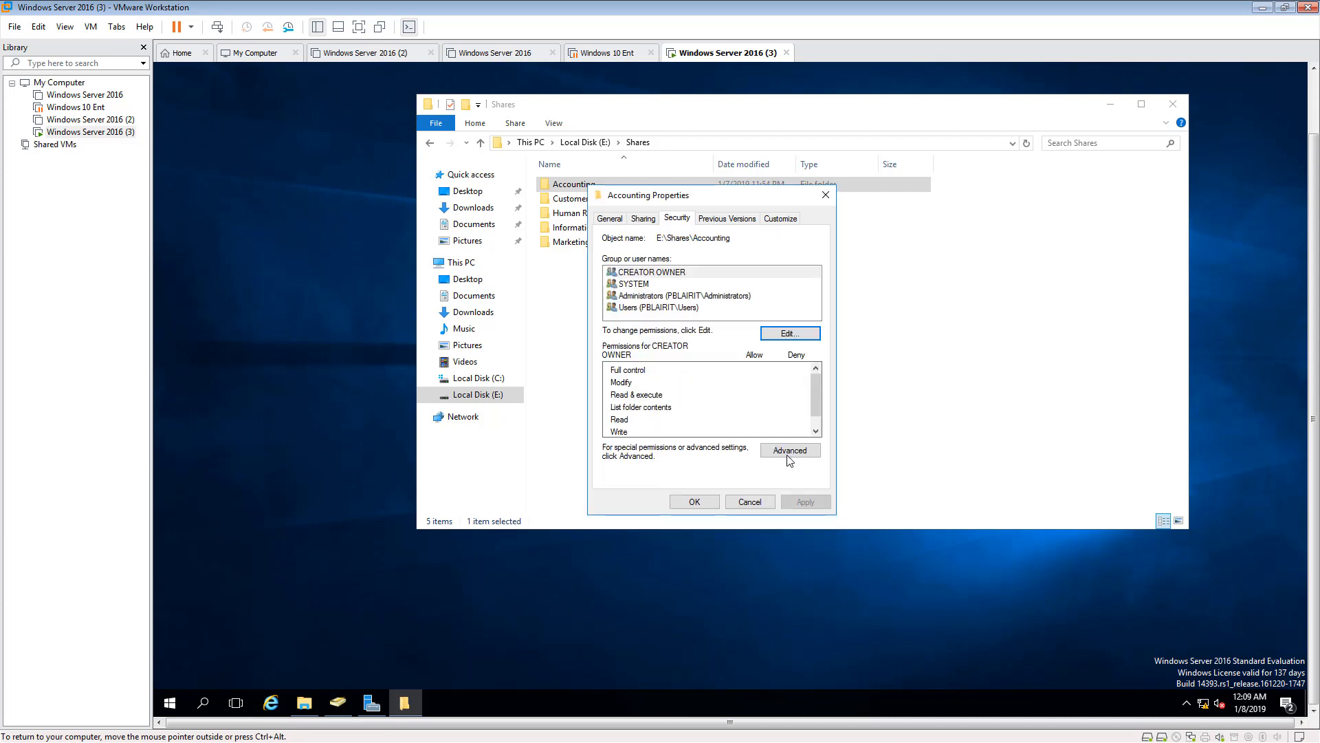
# - Disable inheritance in the Accounting folder's advanced security settings, converting inherited permissions into explicit permissions on the object
pyautogui.click(789, 456)
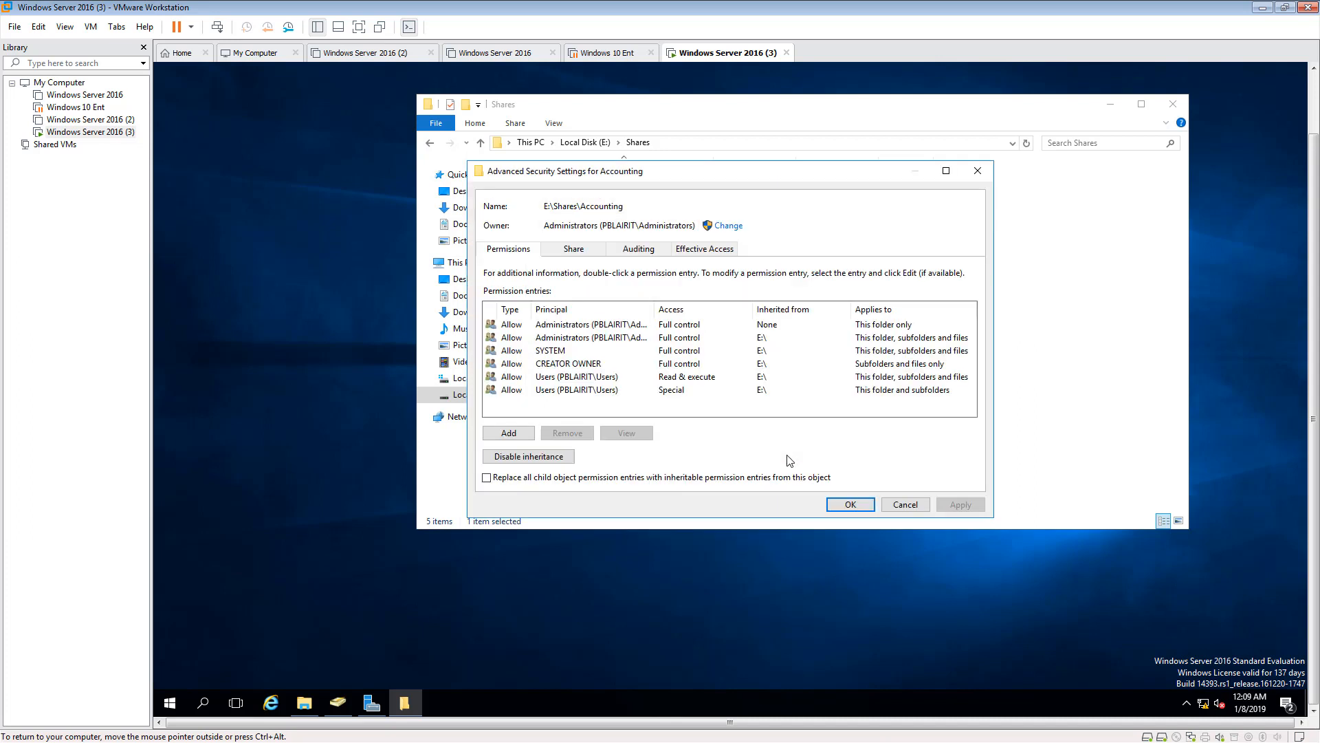
pyautogui.click(552, 378)
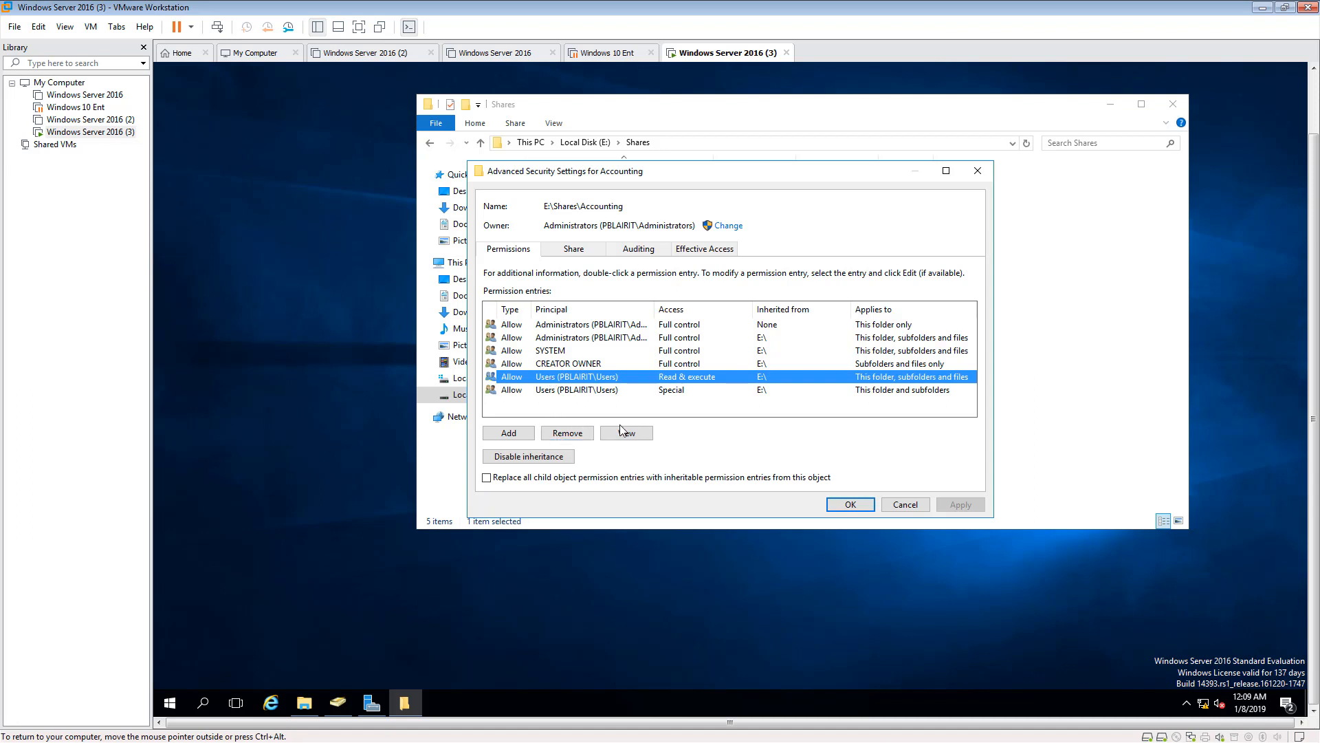
pyautogui.click(555, 458)
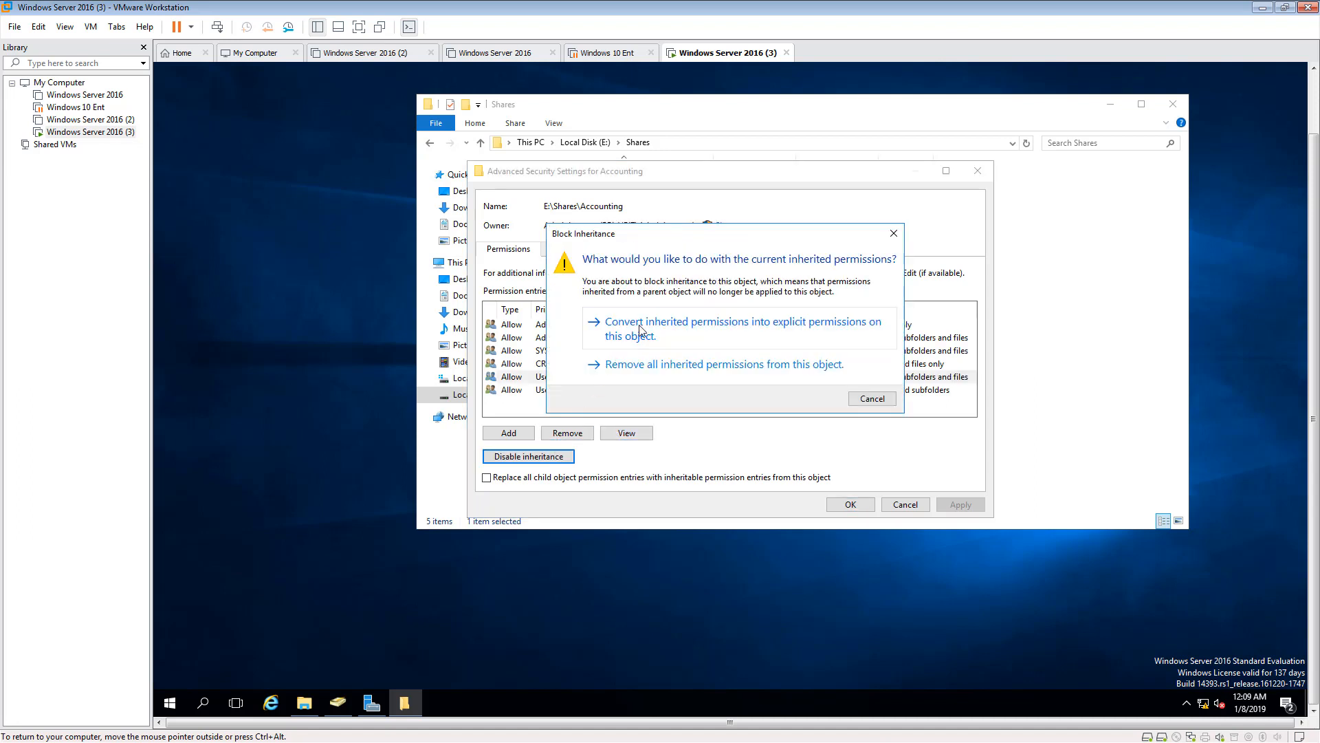
pyautogui.click(729, 332)
pyautogui.click(609, 330)
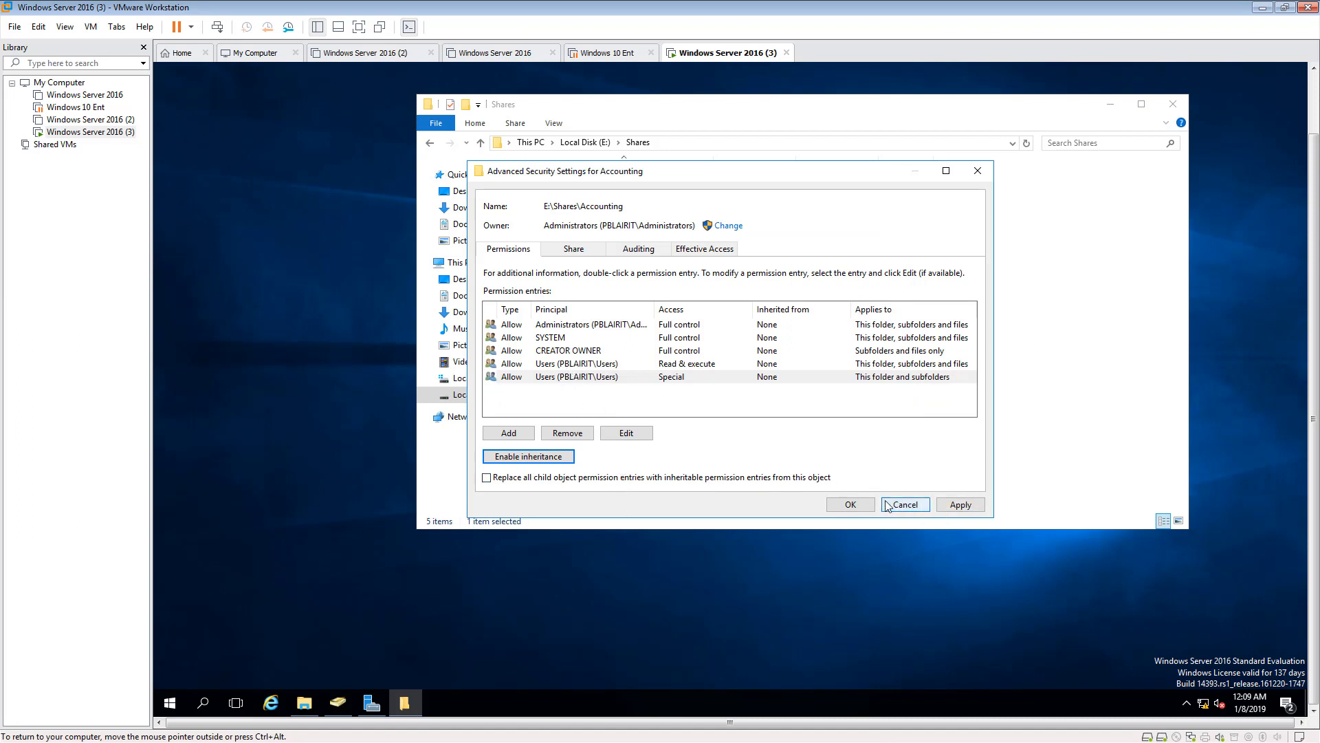
# - Remove both Users permission entries, Read & execute and Special, from the Accounting folder and apply the advanced security changes
pyautogui.click(578, 366)
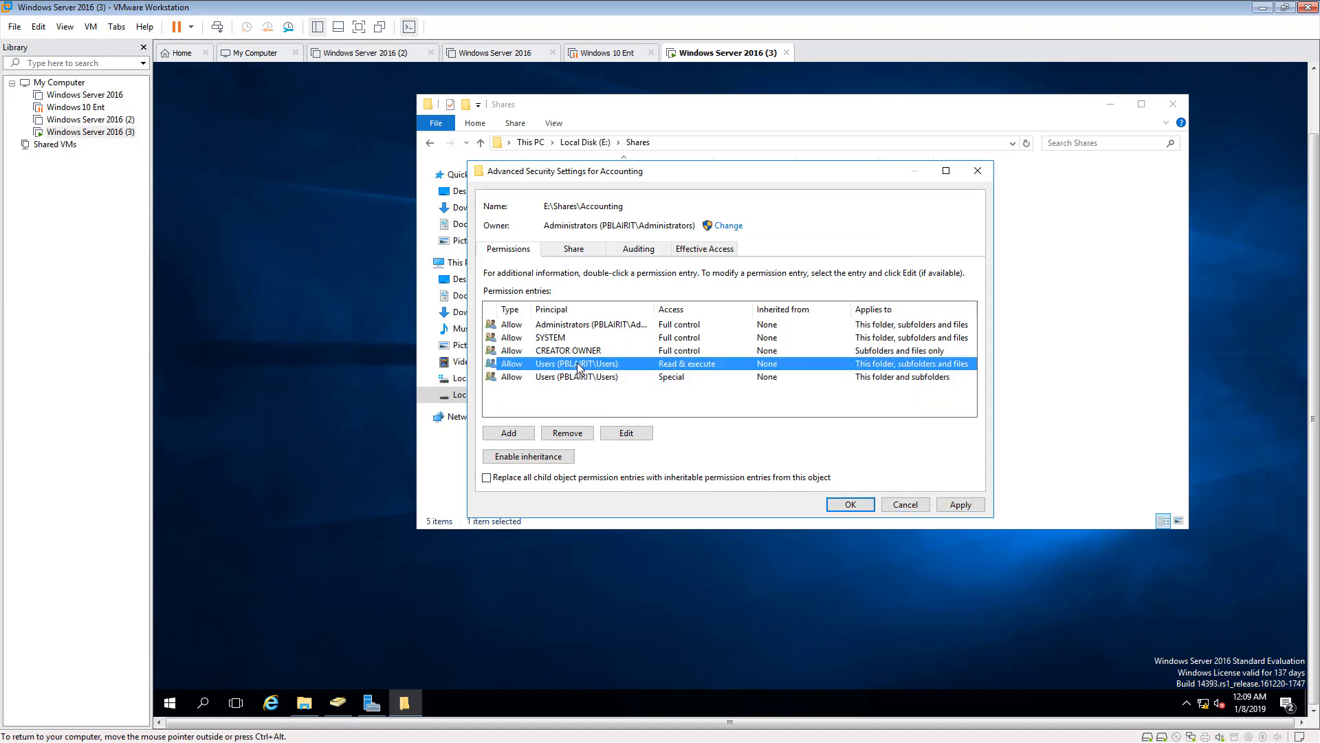
pyautogui.click(583, 439)
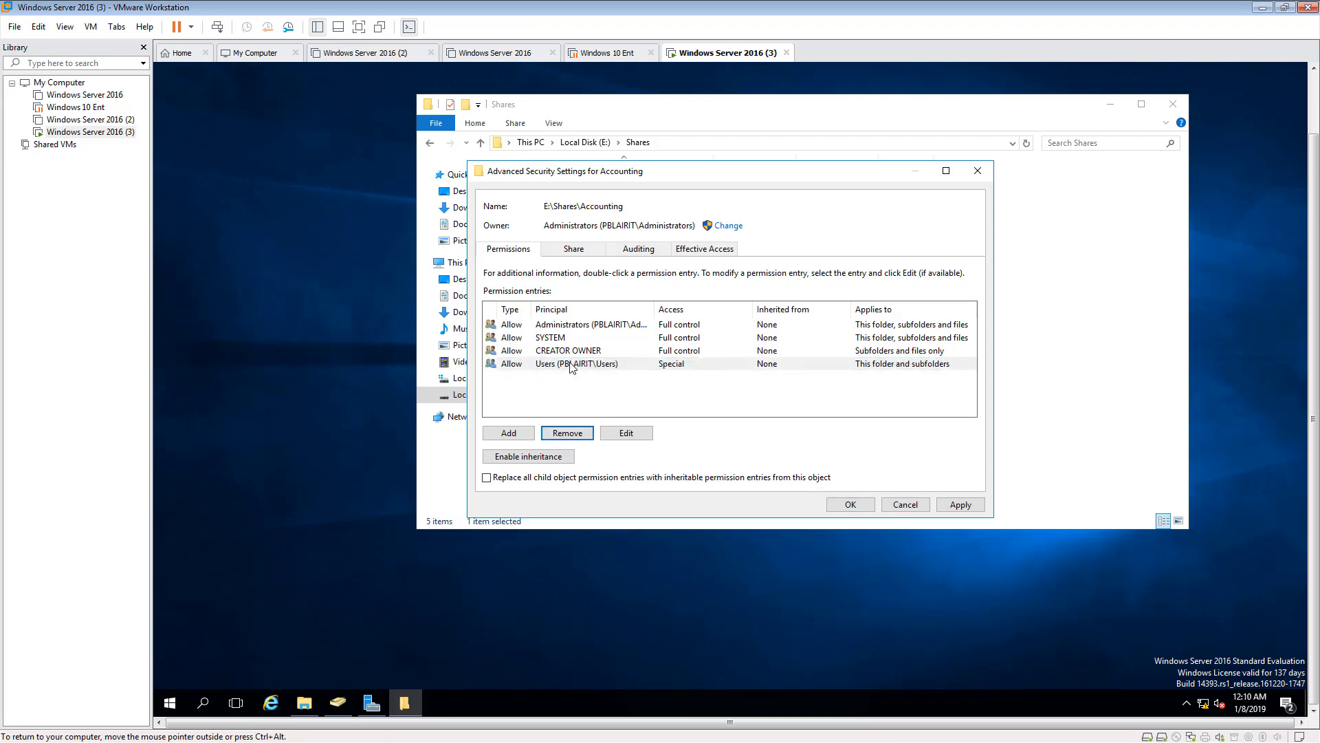
pyautogui.click(572, 365)
pyautogui.click(576, 433)
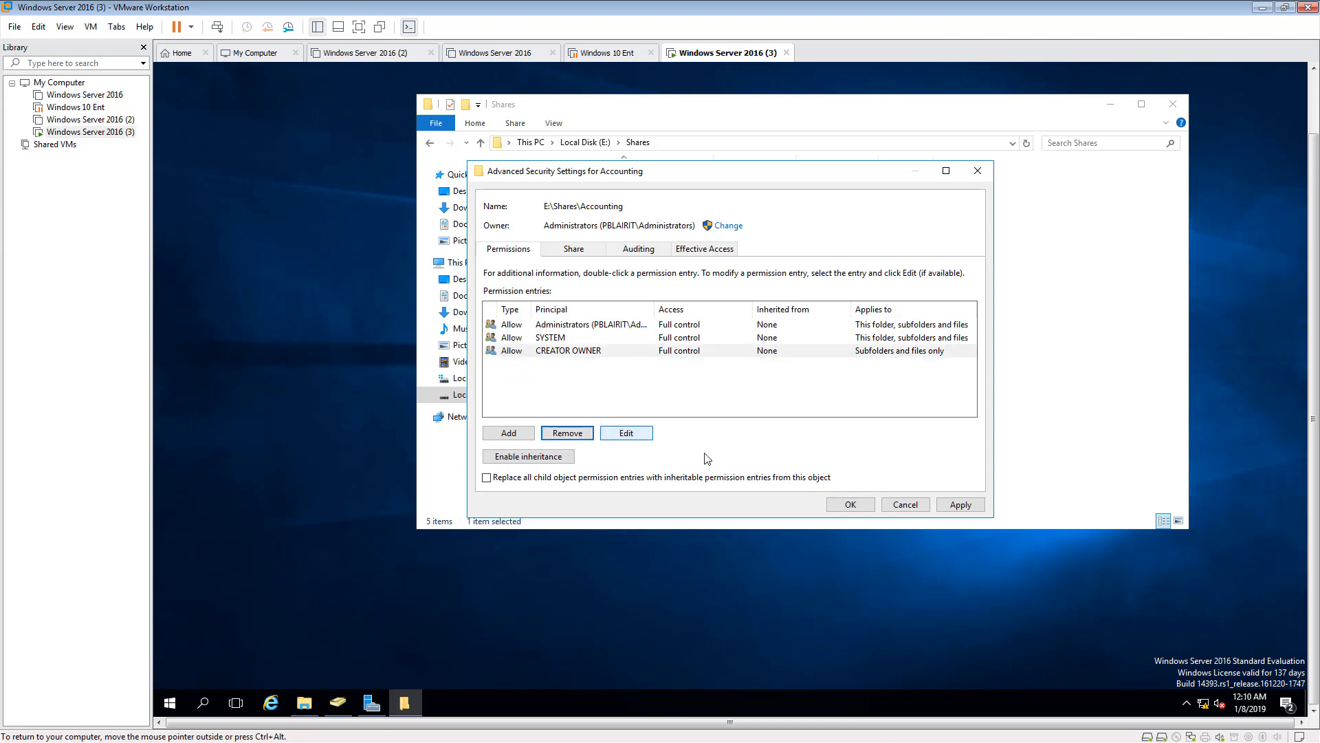
pyautogui.click(958, 506)
pyautogui.click(863, 509)
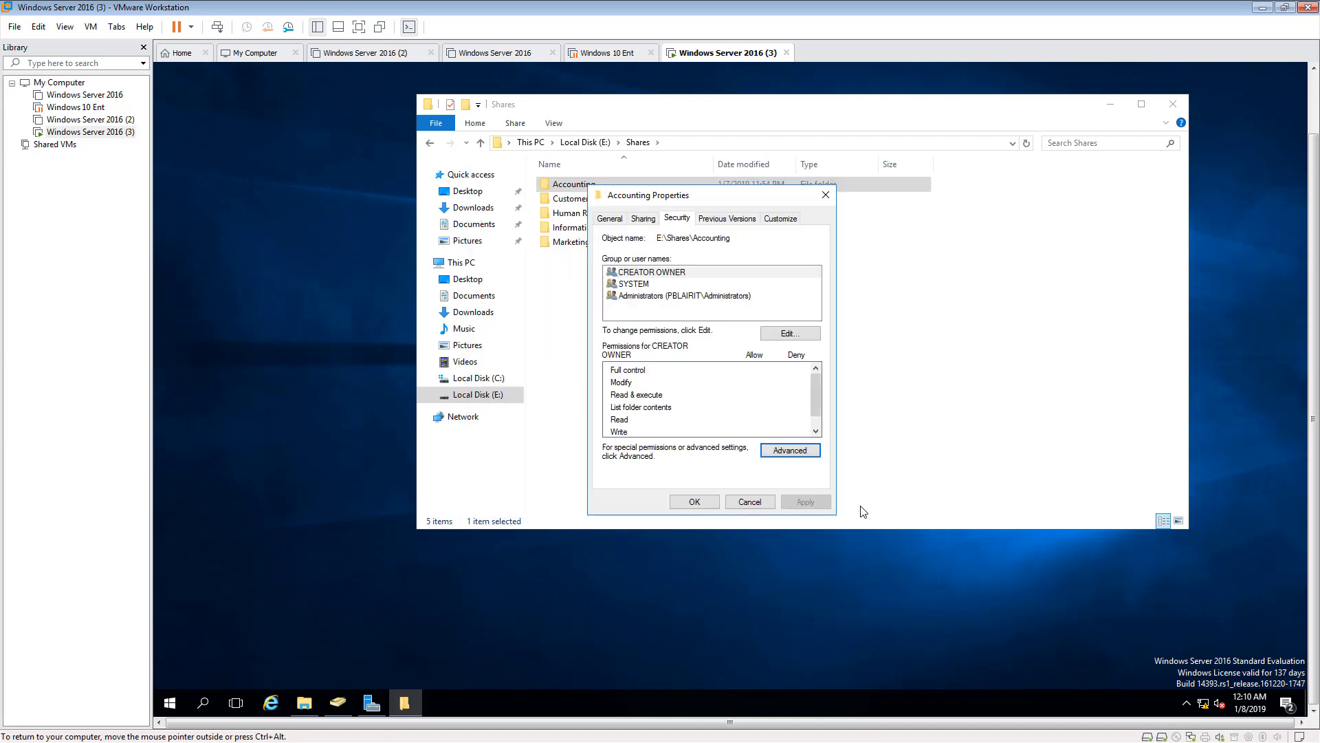
# - Add the domain's Accounting security group to the Accounting folder's permissions, looking it up by the name Account
pyautogui.click(788, 334)
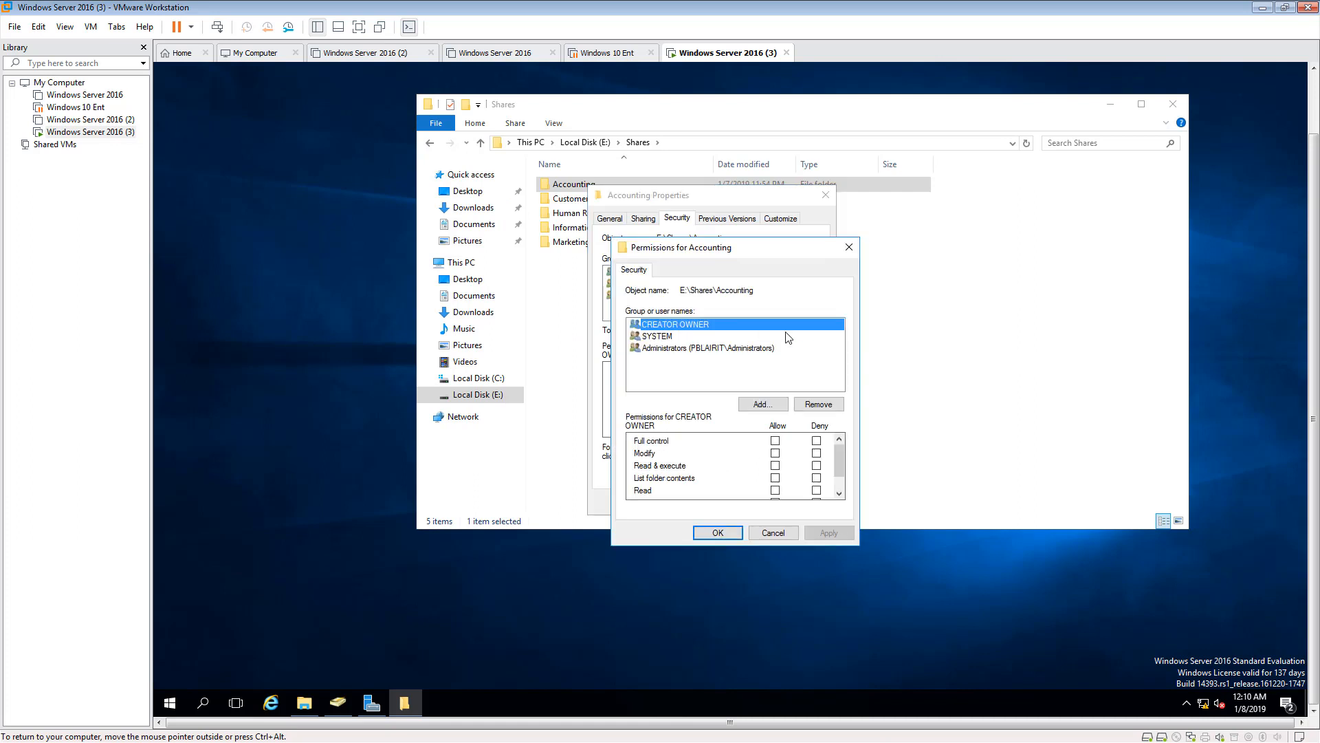
pyautogui.click(760, 404)
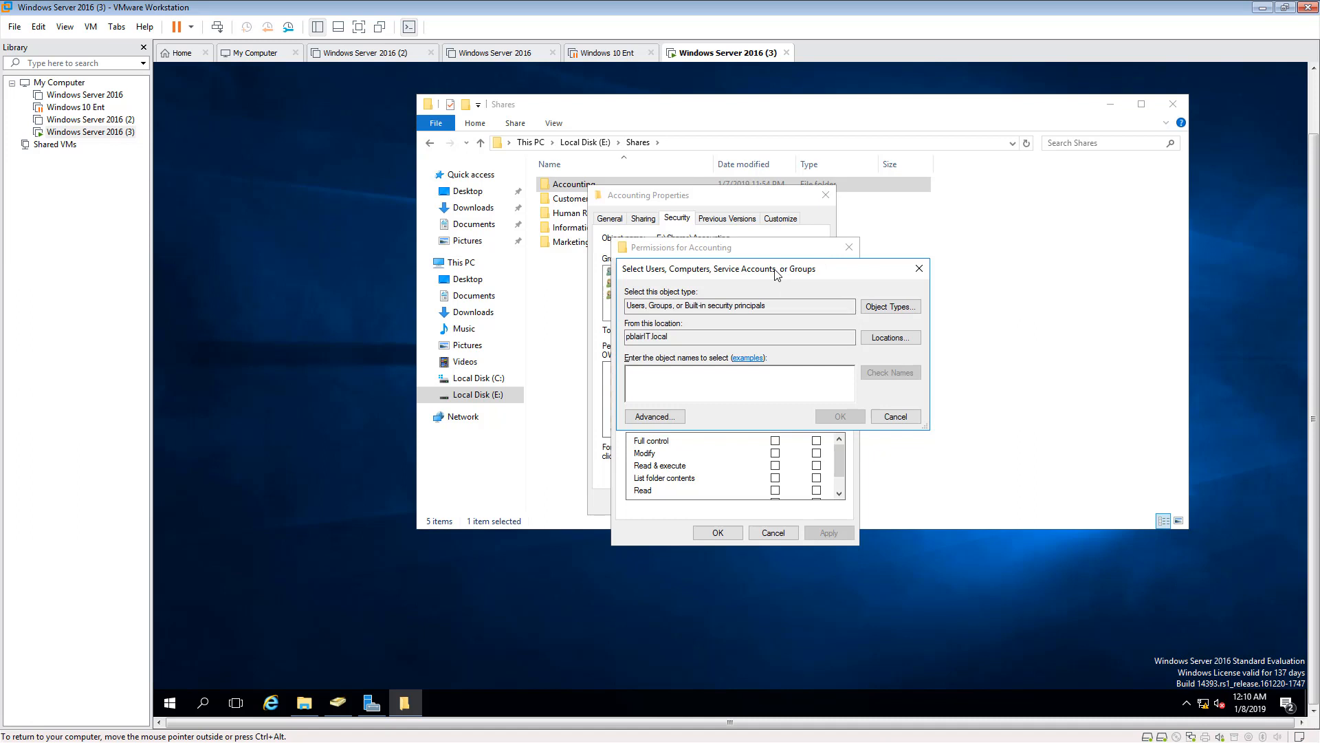
pyautogui.moveTo(776, 273); pyautogui.dragTo(918, 421)
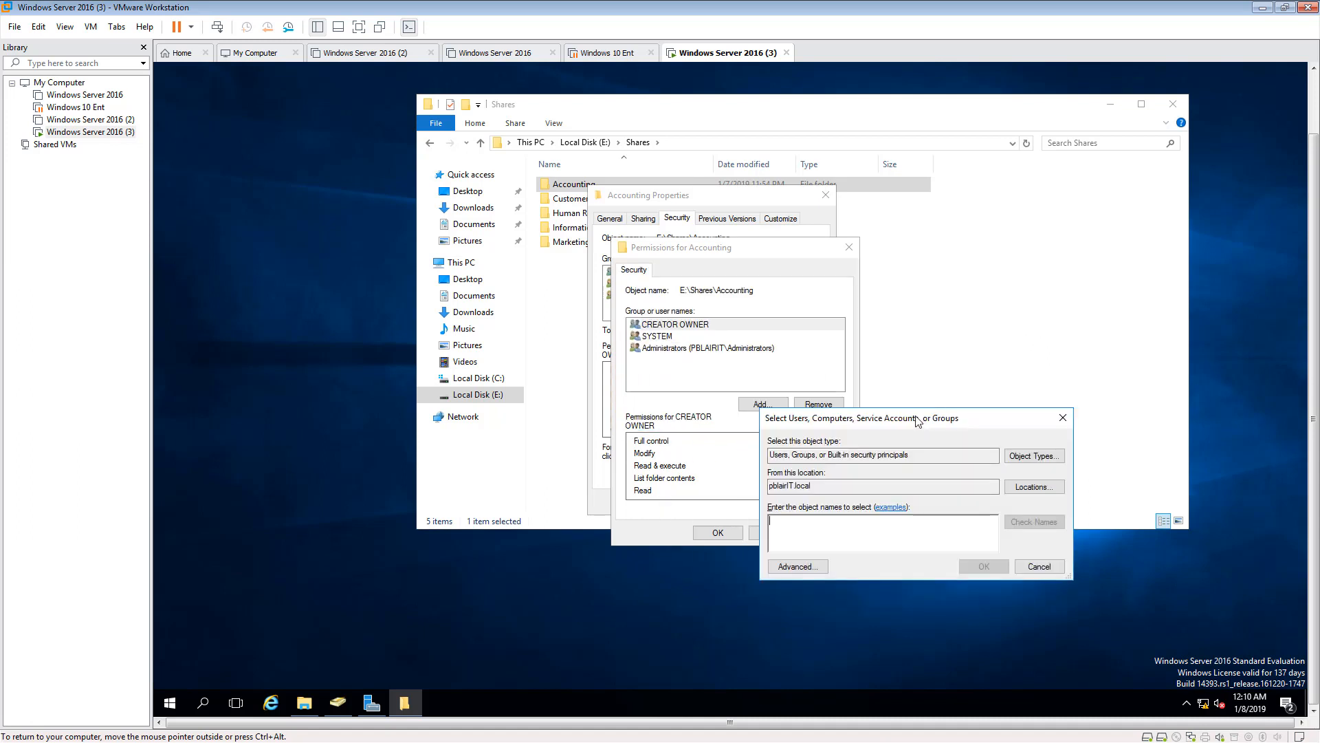
pyautogui.write('Account')
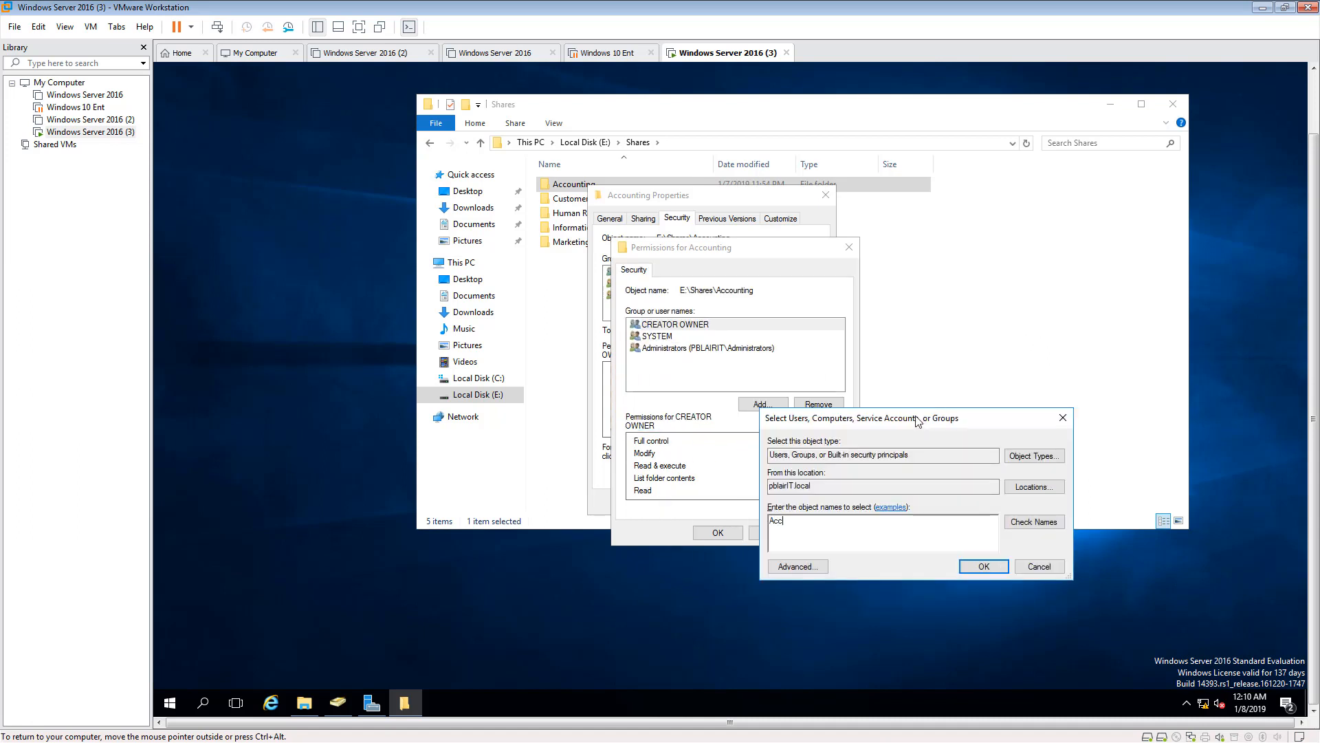
pyautogui.click(1028, 521)
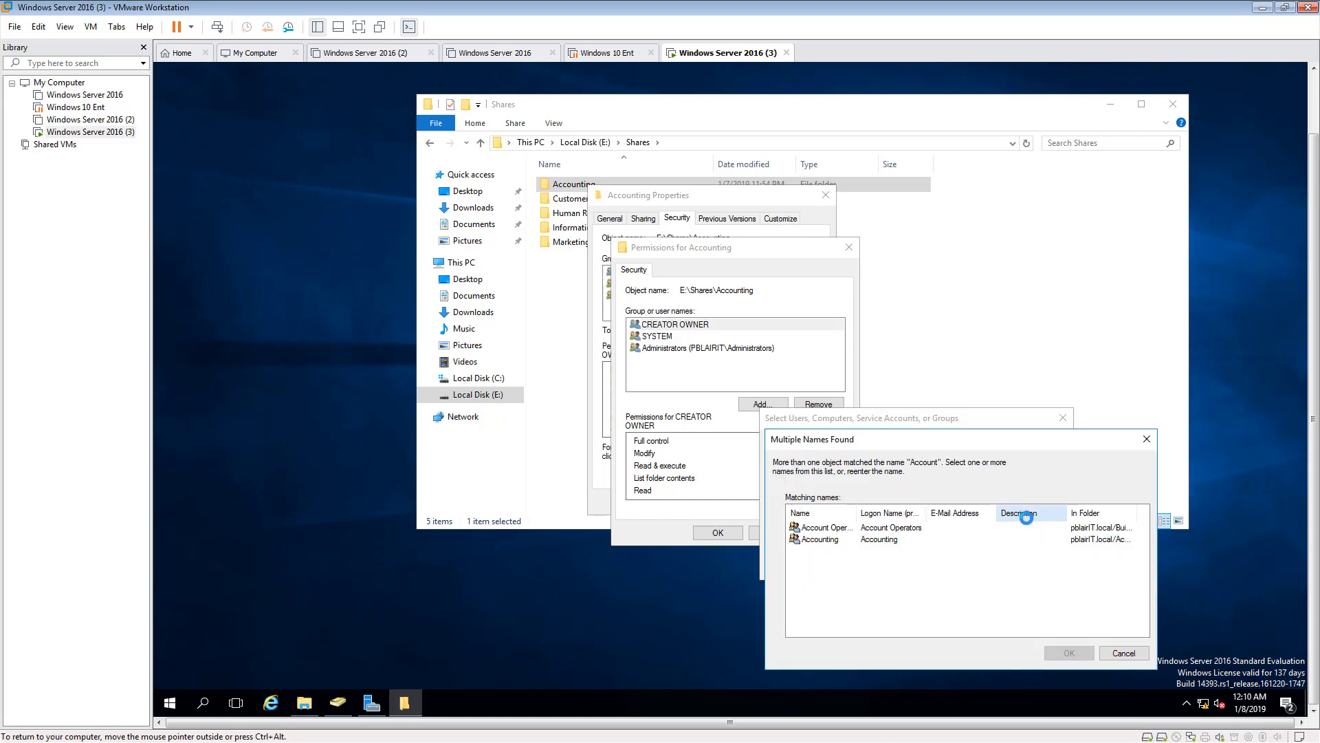
pyautogui.click(836, 541)
pyautogui.click(1081, 658)
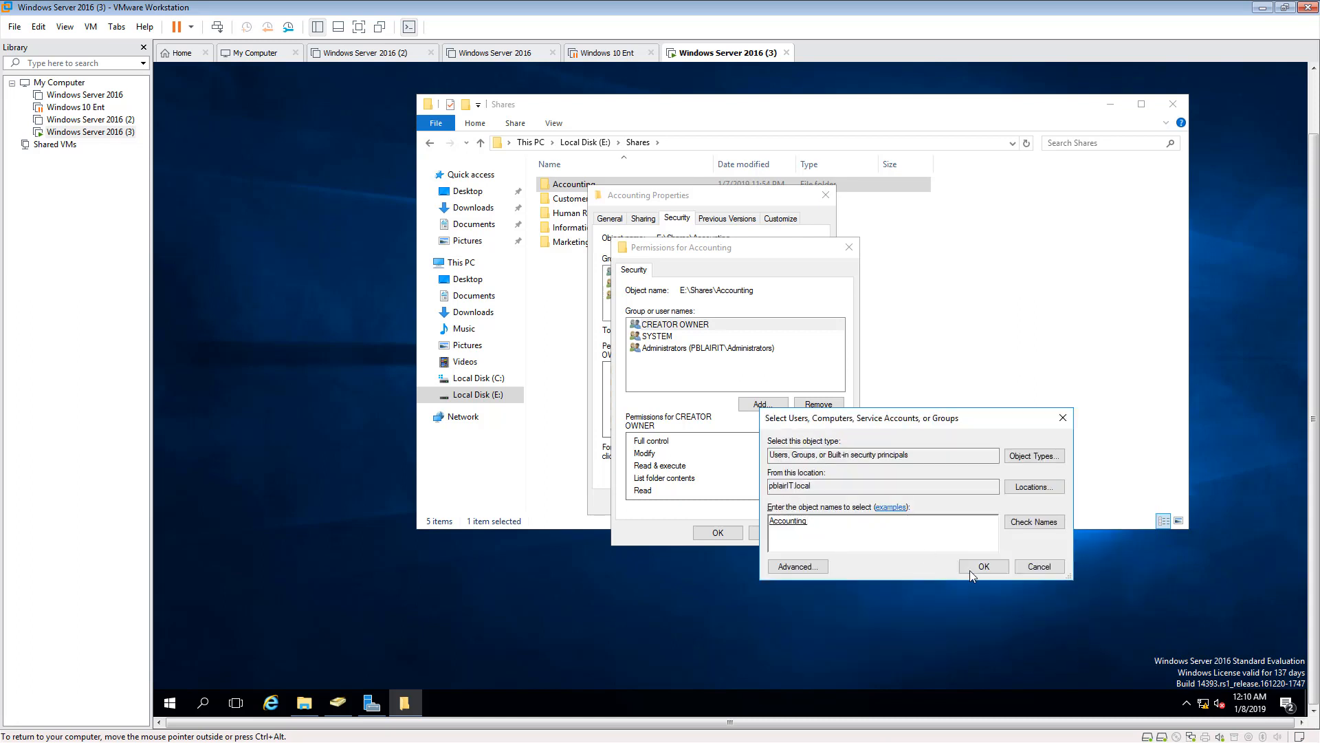
pyautogui.click(972, 572)
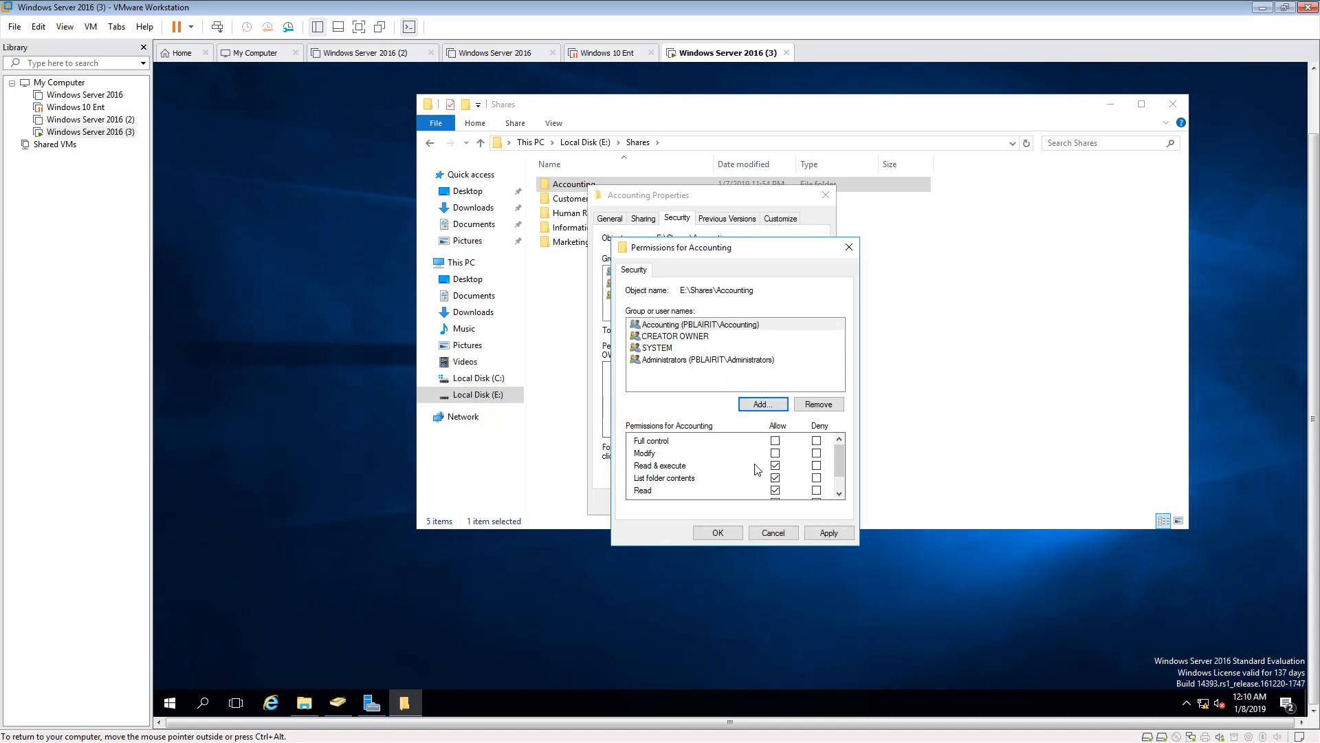
# - Allow the Accounting group Full control of the Accounting folder, then apply the permissions and close the folder's properties
pyautogui.click(776, 441)
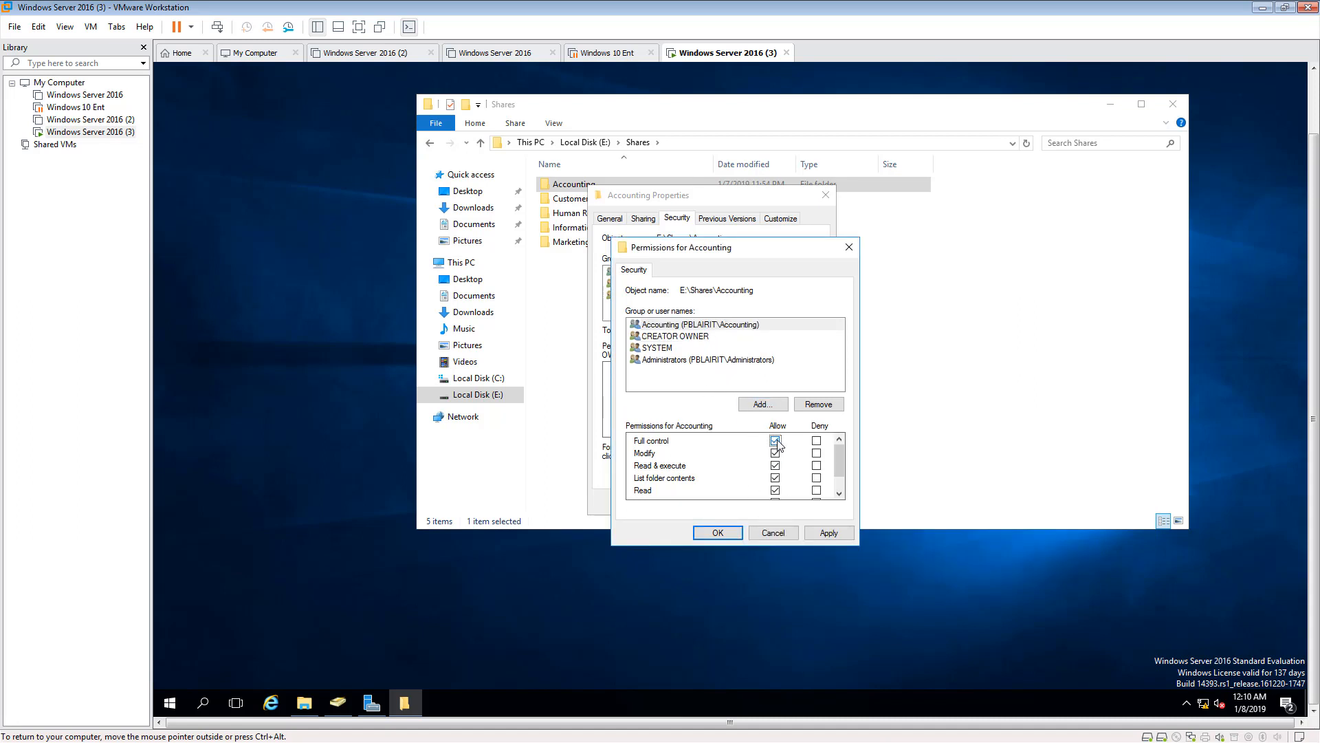
pyautogui.click(684, 361)
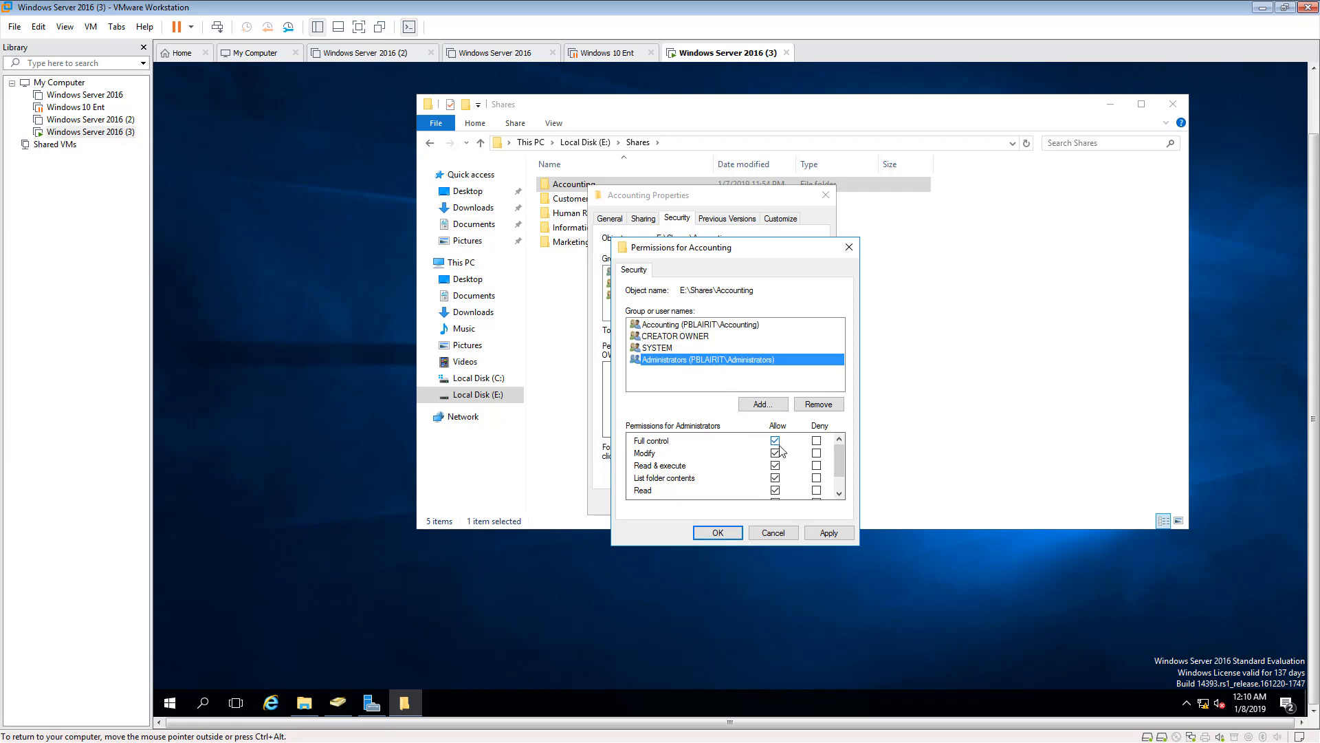
pyautogui.click(829, 533)
pyautogui.click(718, 533)
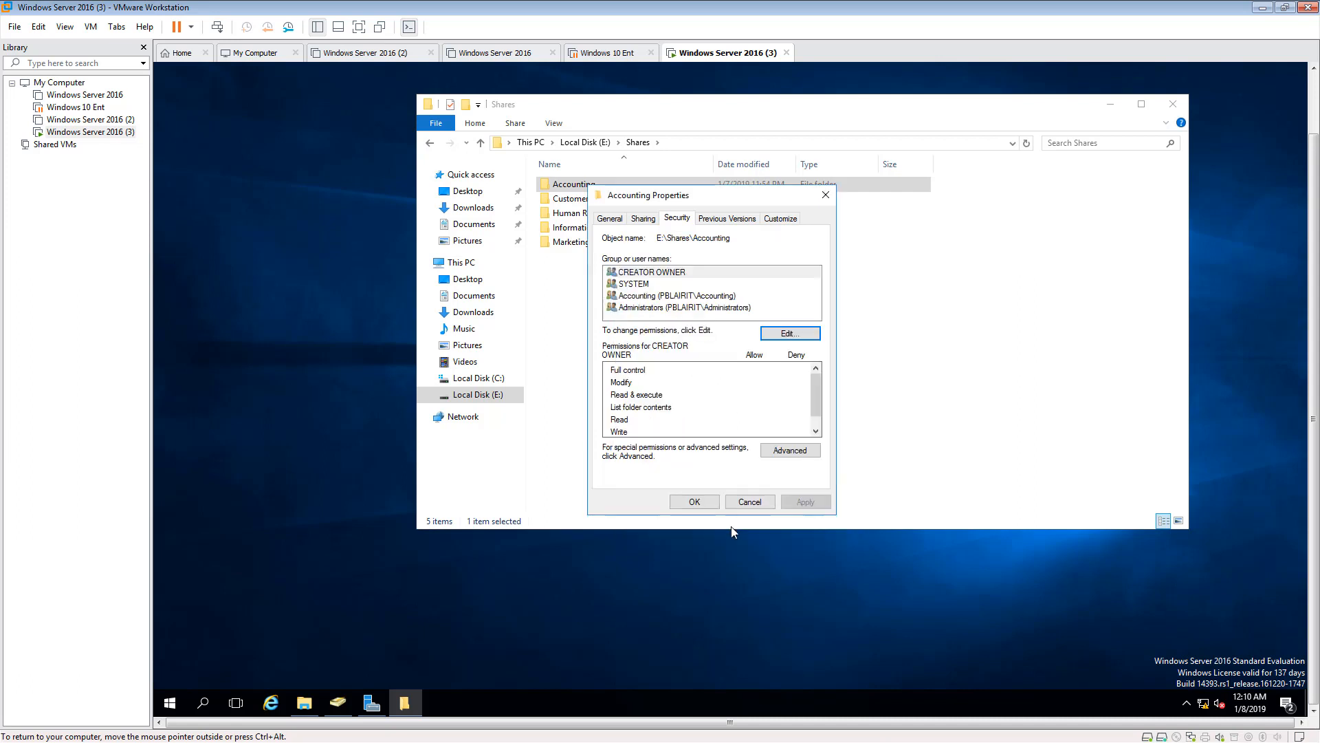
pyautogui.click(705, 501)
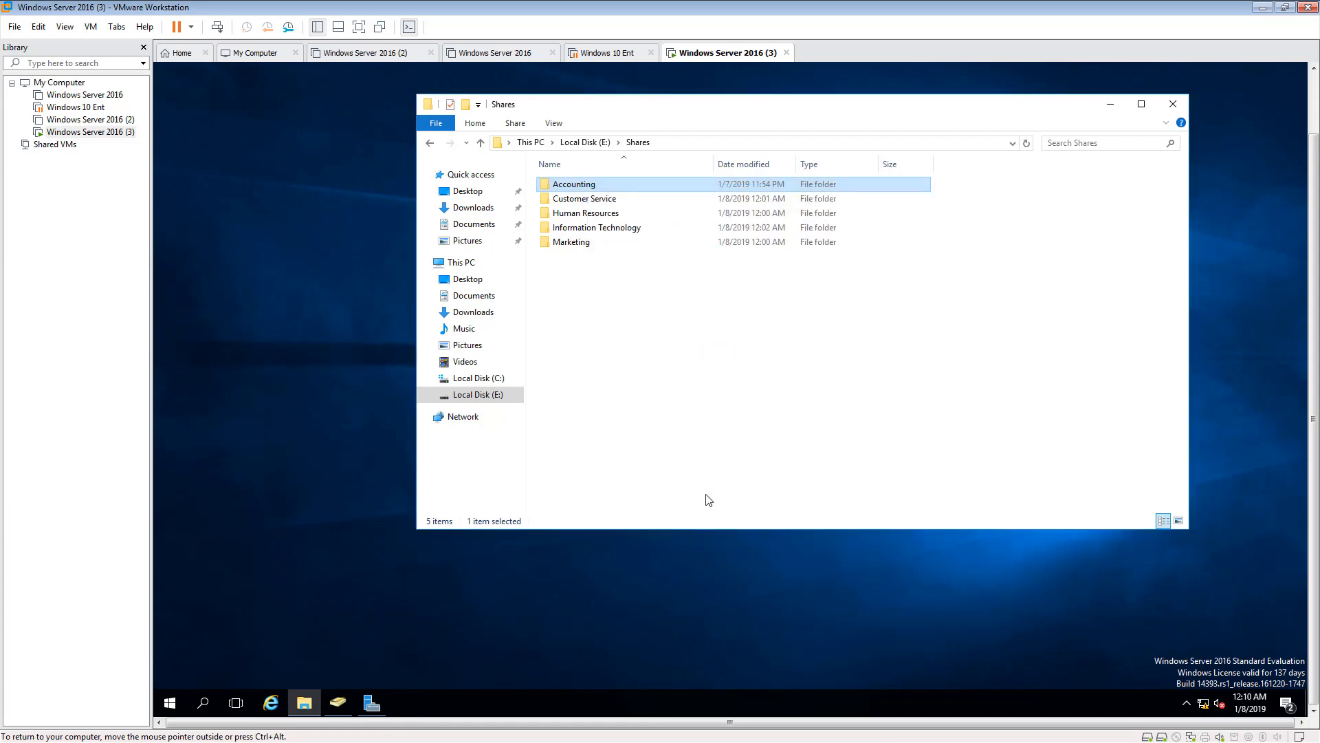
# - Disable inheritance in the Customer Service folder's advanced security settings, converting inherited permissions into explicit permissions on the object
pyautogui.click(589, 201)
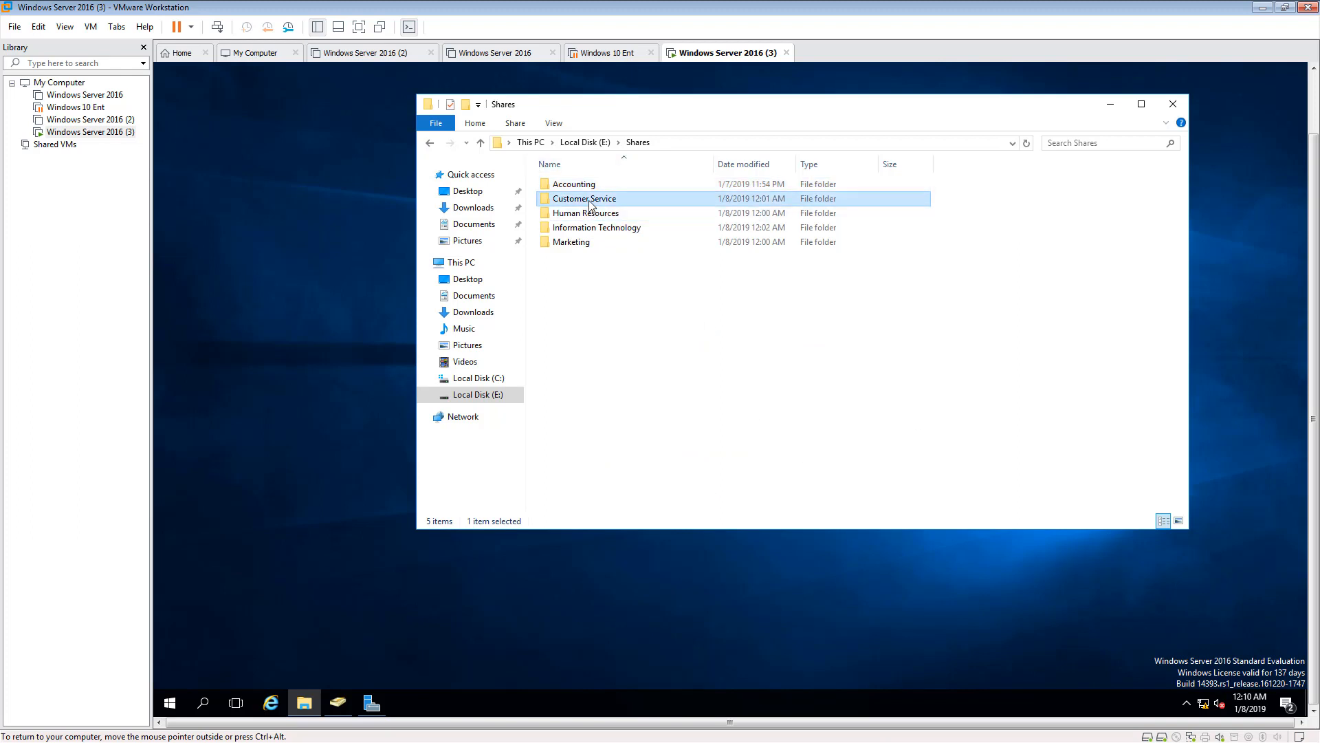
pyautogui.rightClick(589, 203)
pyautogui.click(634, 451)
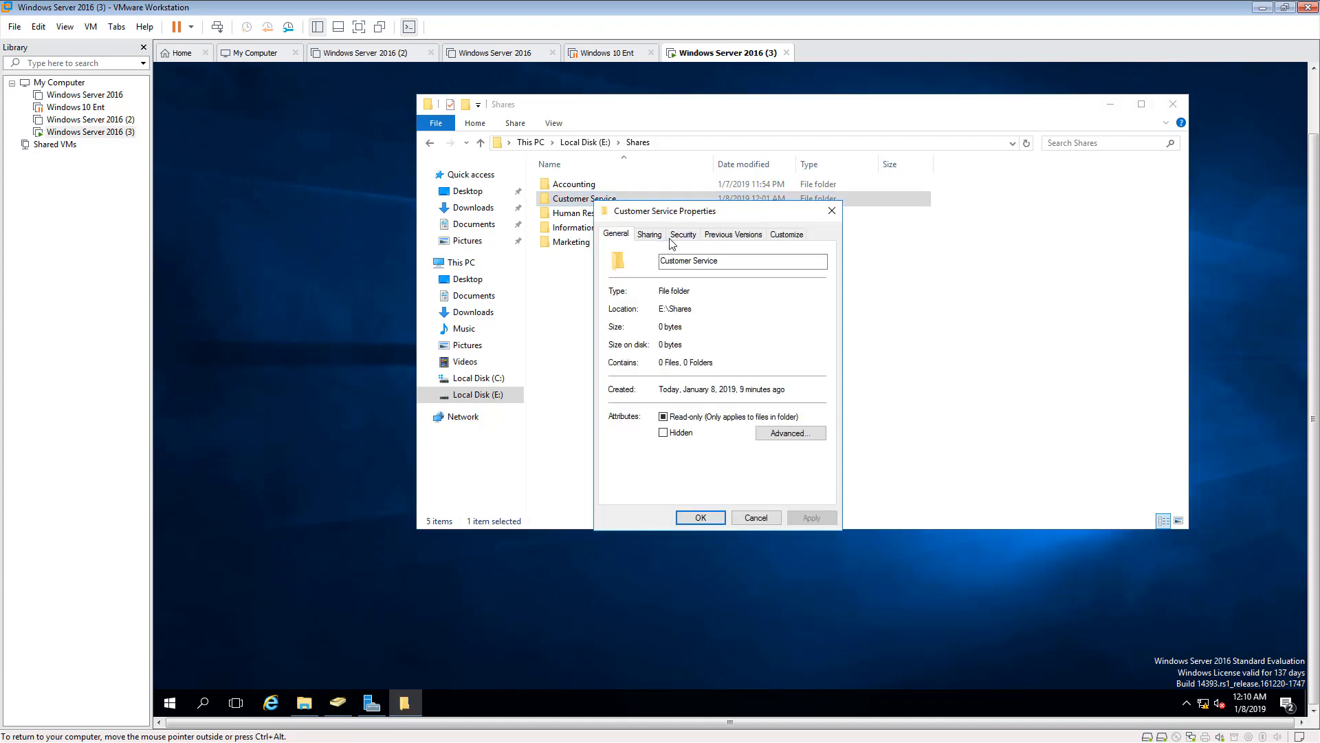
pyautogui.click(675, 238)
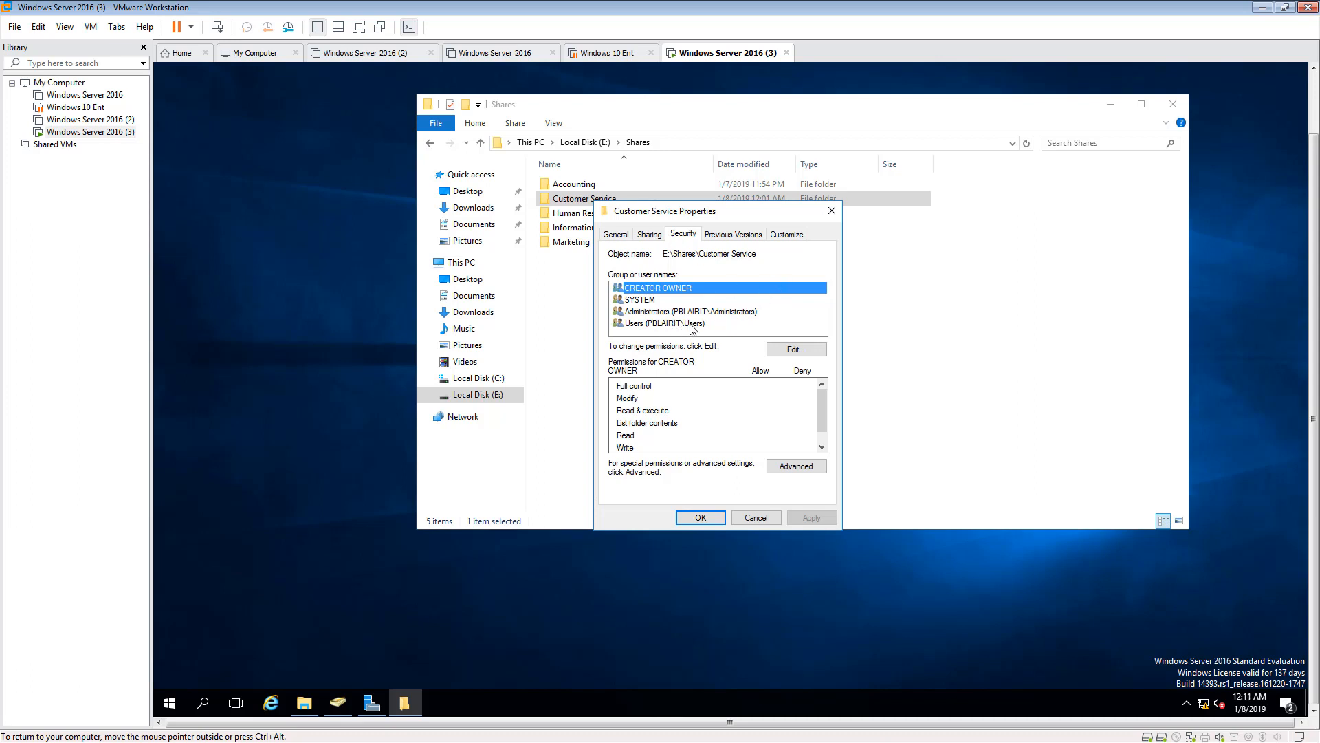
pyautogui.click(810, 468)
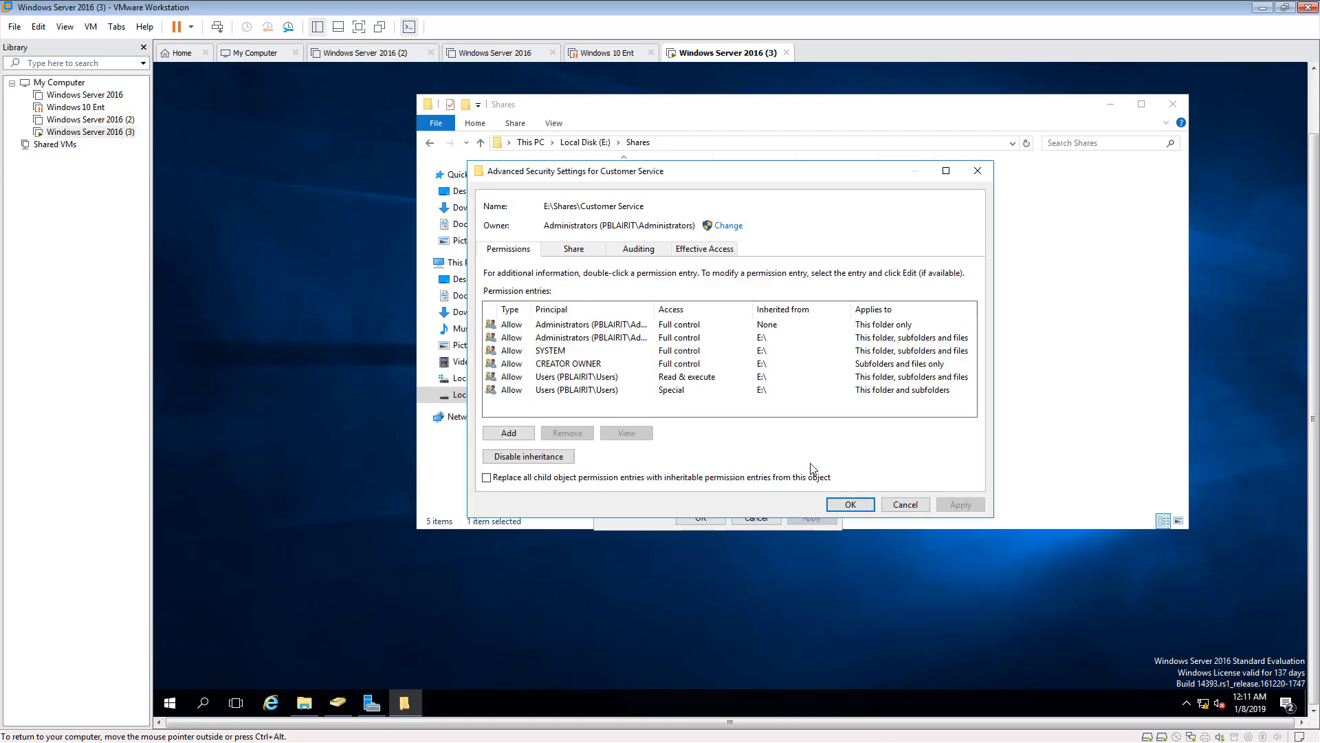
pyautogui.click(554, 379)
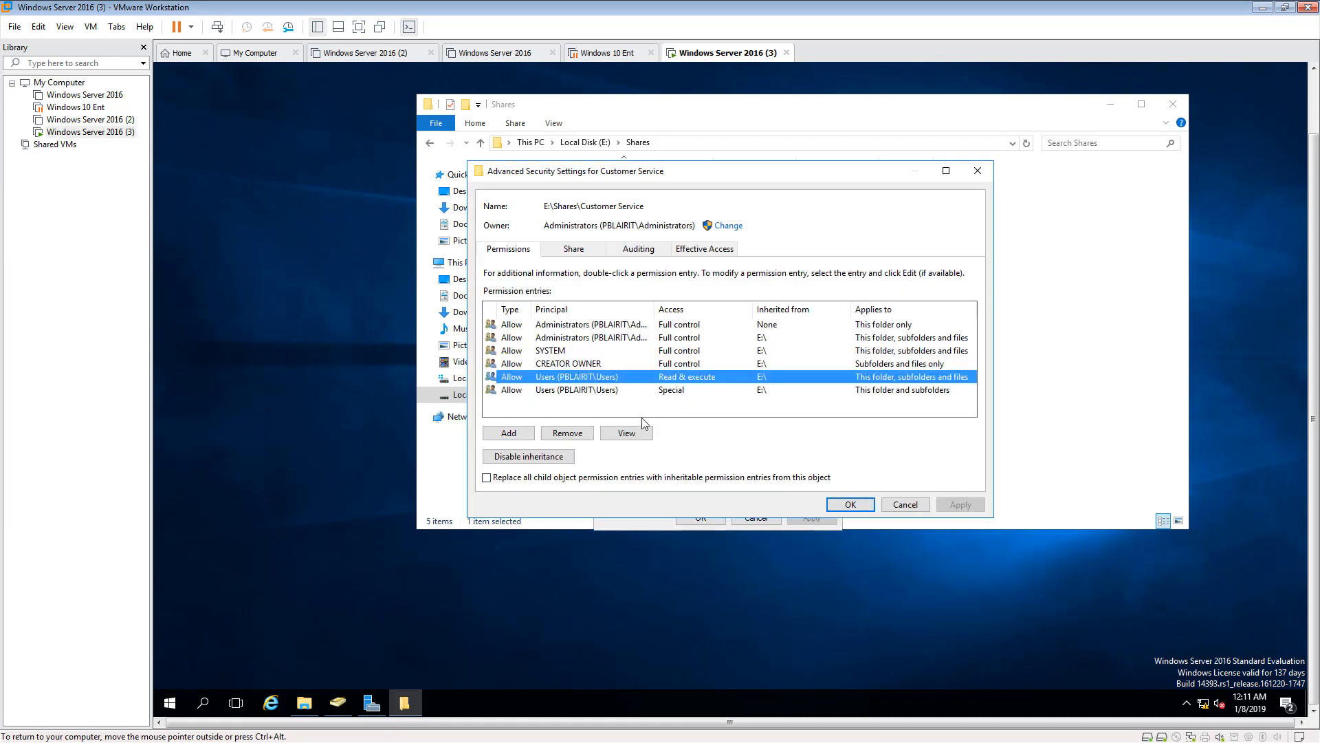
pyautogui.click(547, 456)
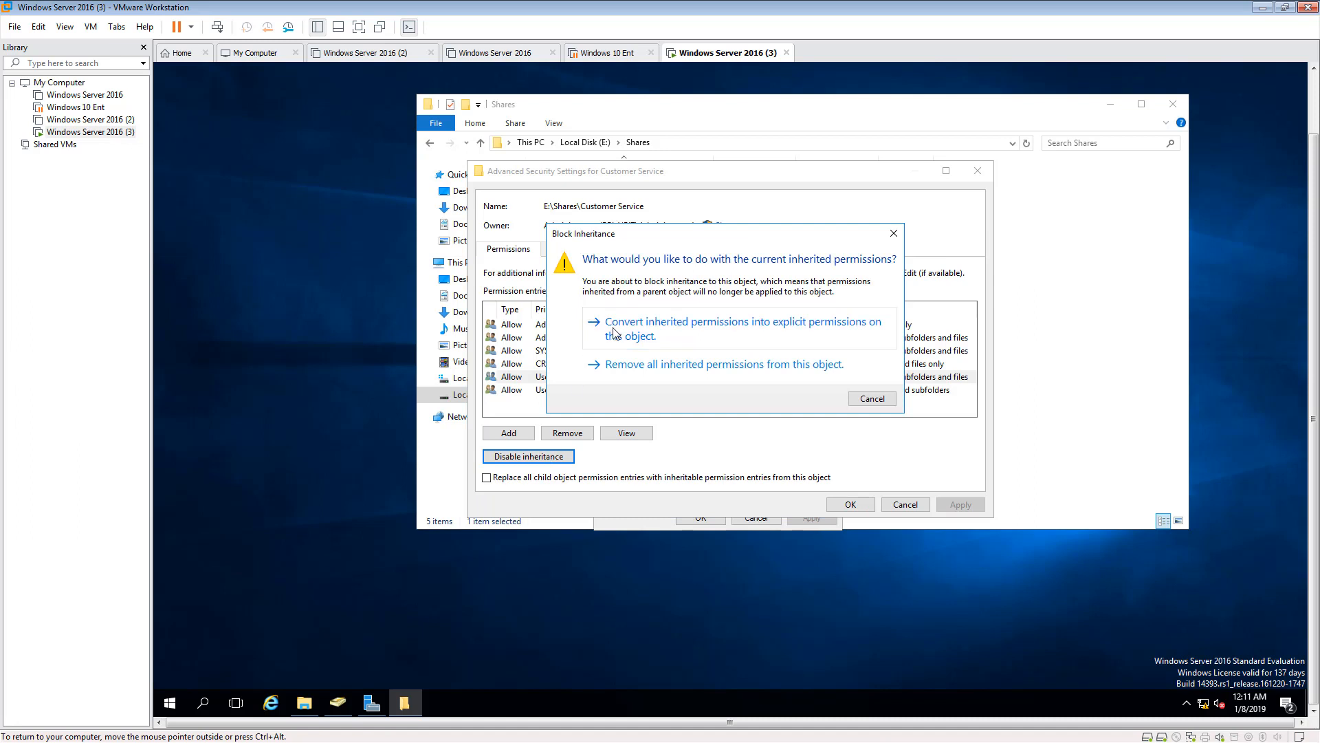
pyautogui.click(653, 331)
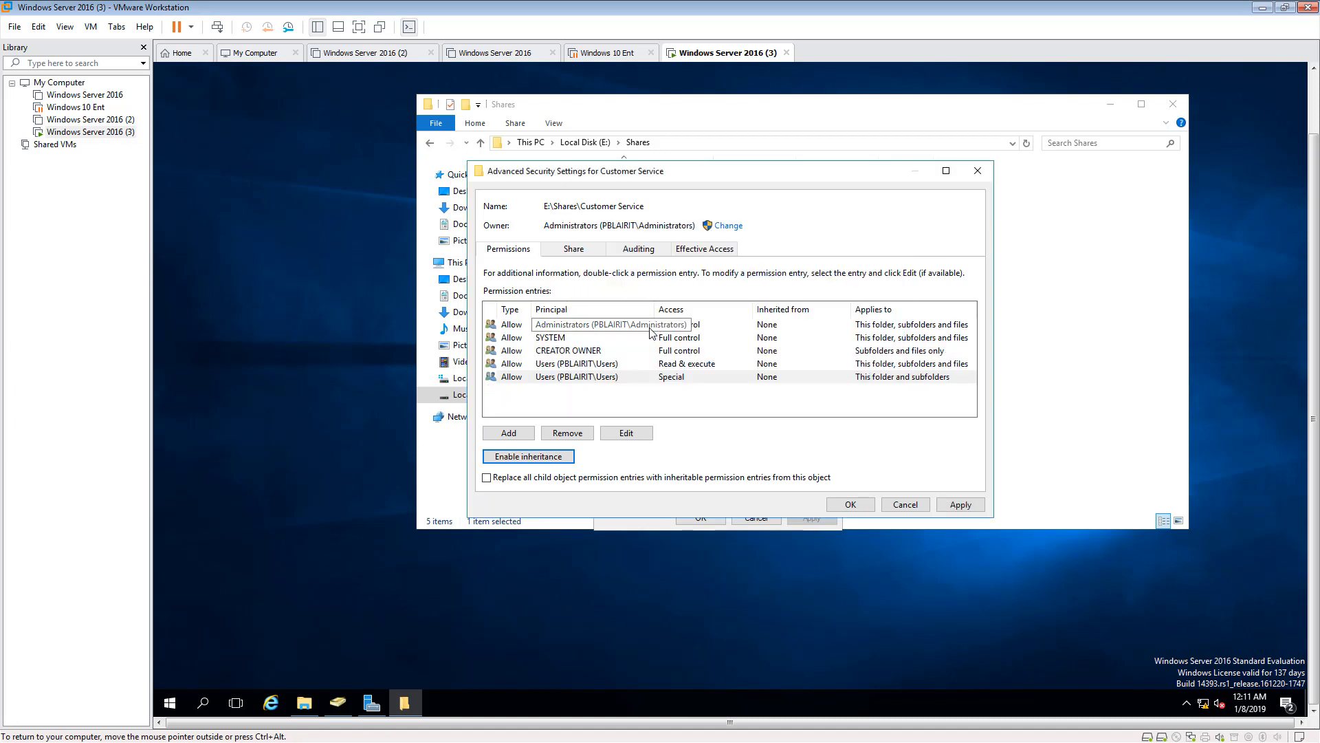
# - Remove both Users permission entries, Read & execute and Special, from the Customer Service folder's advanced security settings
pyautogui.click(559, 365)
pyautogui.click(582, 432)
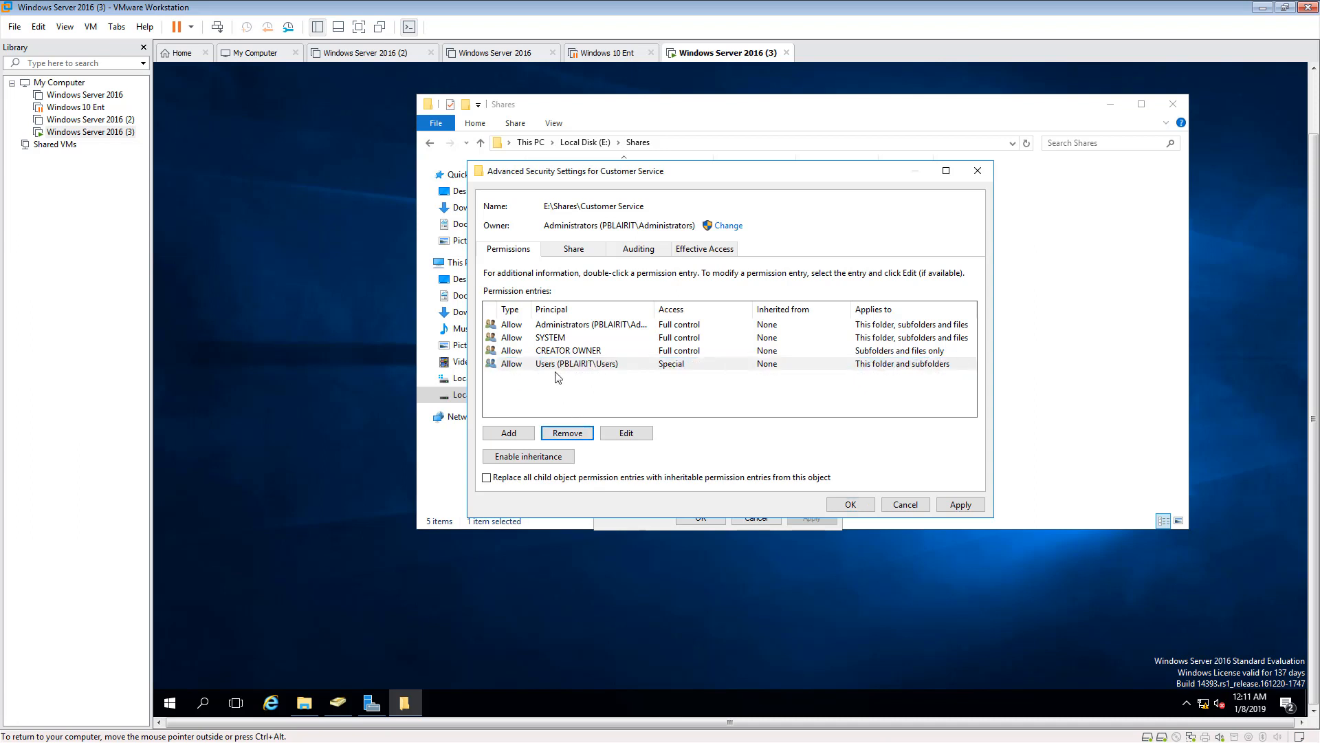
pyautogui.click(561, 365)
pyautogui.click(563, 433)
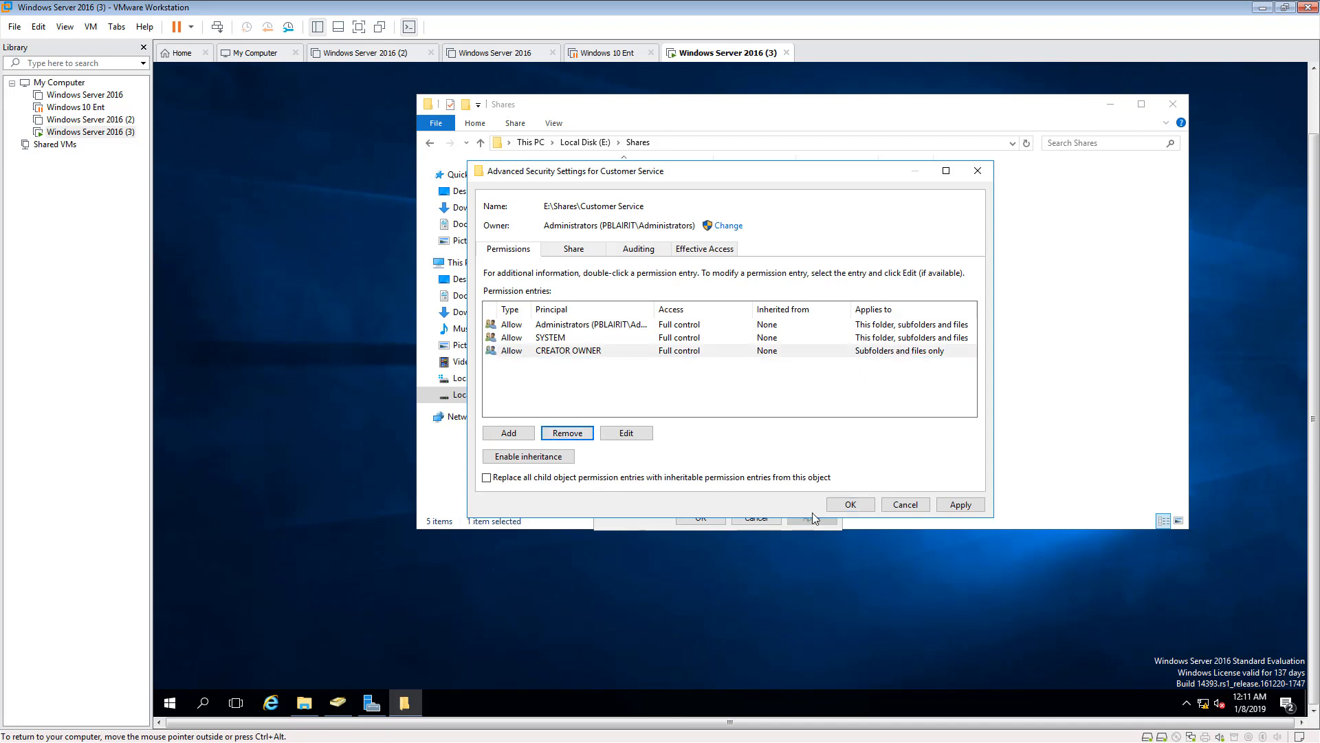
# - Apply the Customer Service folder's advanced security changes and add the domain's Customer Service group to the folder's permissions
pyautogui.click(956, 504)
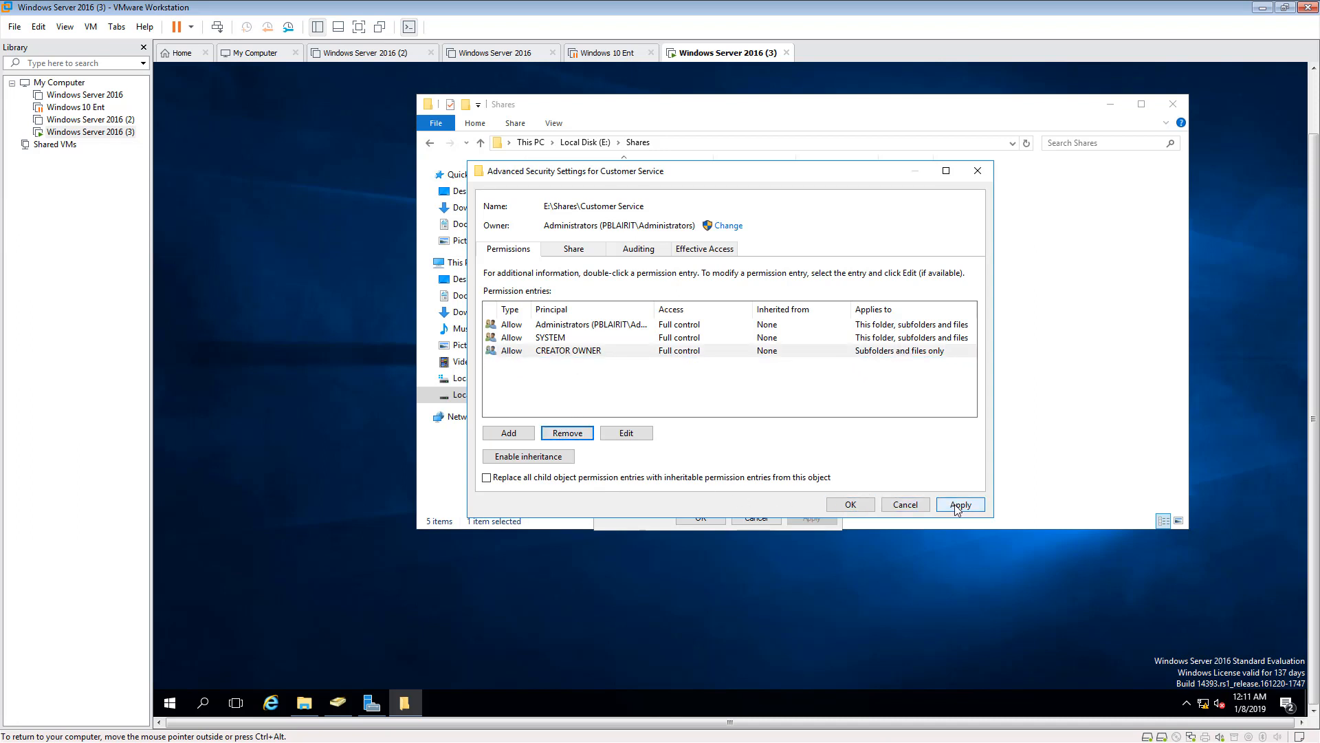
pyautogui.click(830, 510)
pyautogui.click(788, 352)
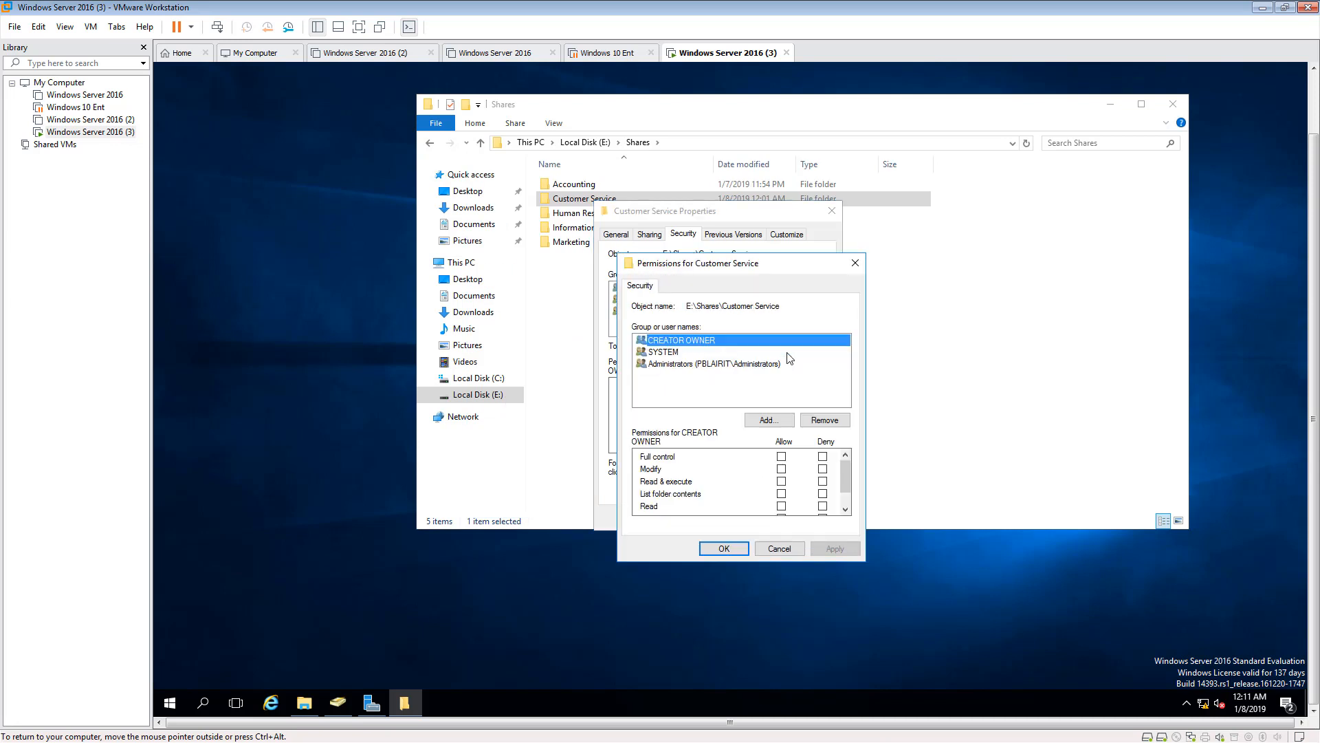
pyautogui.click(762, 420)
pyautogui.write('Customer service')
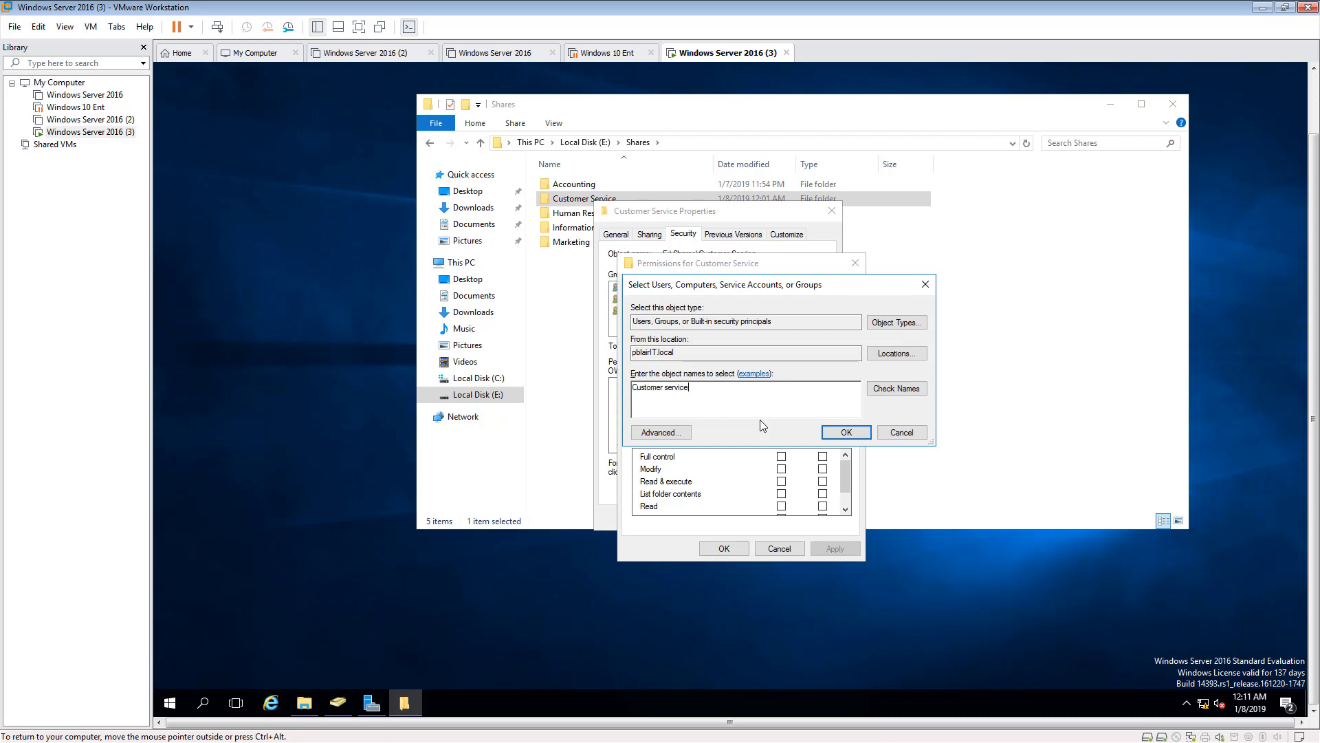
pyautogui.click(897, 389)
pyautogui.click(859, 434)
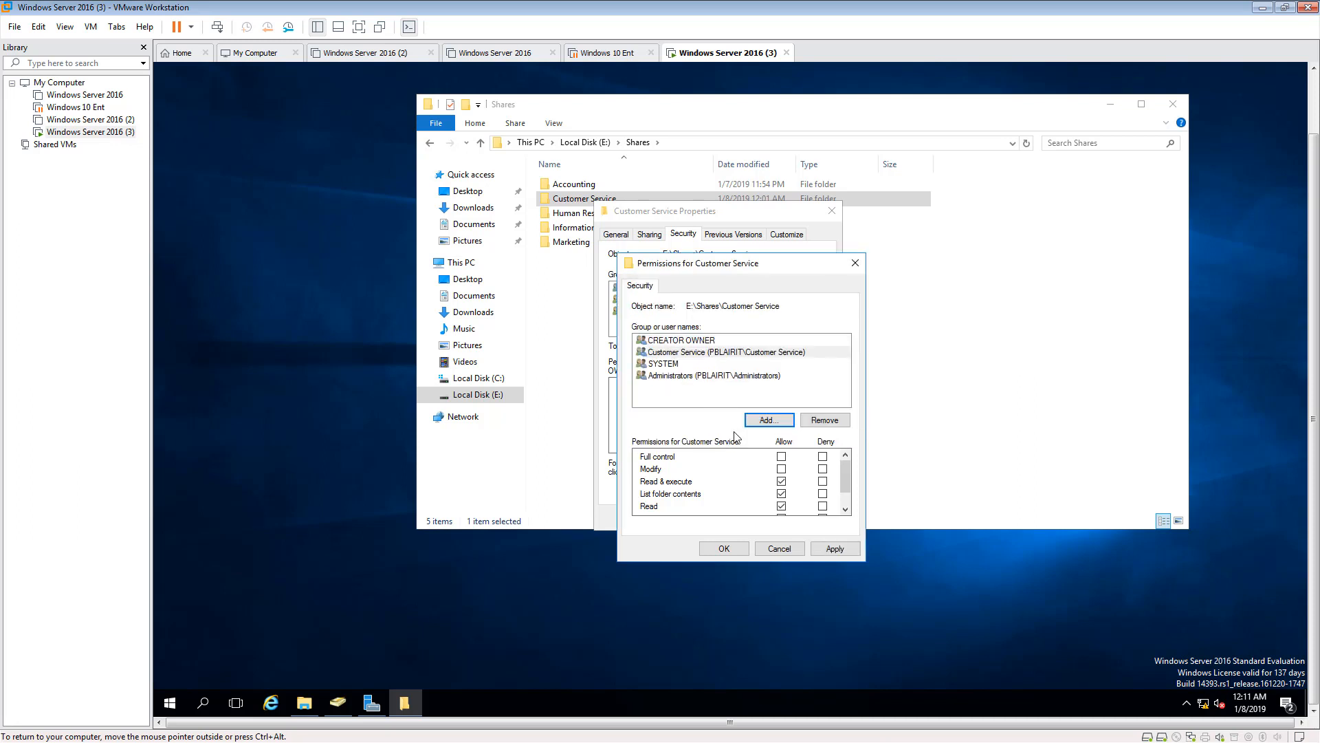
# - Allow the Customer Service group Full control of the Customer Service folder, apply the permissions and close the folder's properties
pyautogui.click(782, 456)
pyautogui.click(719, 356)
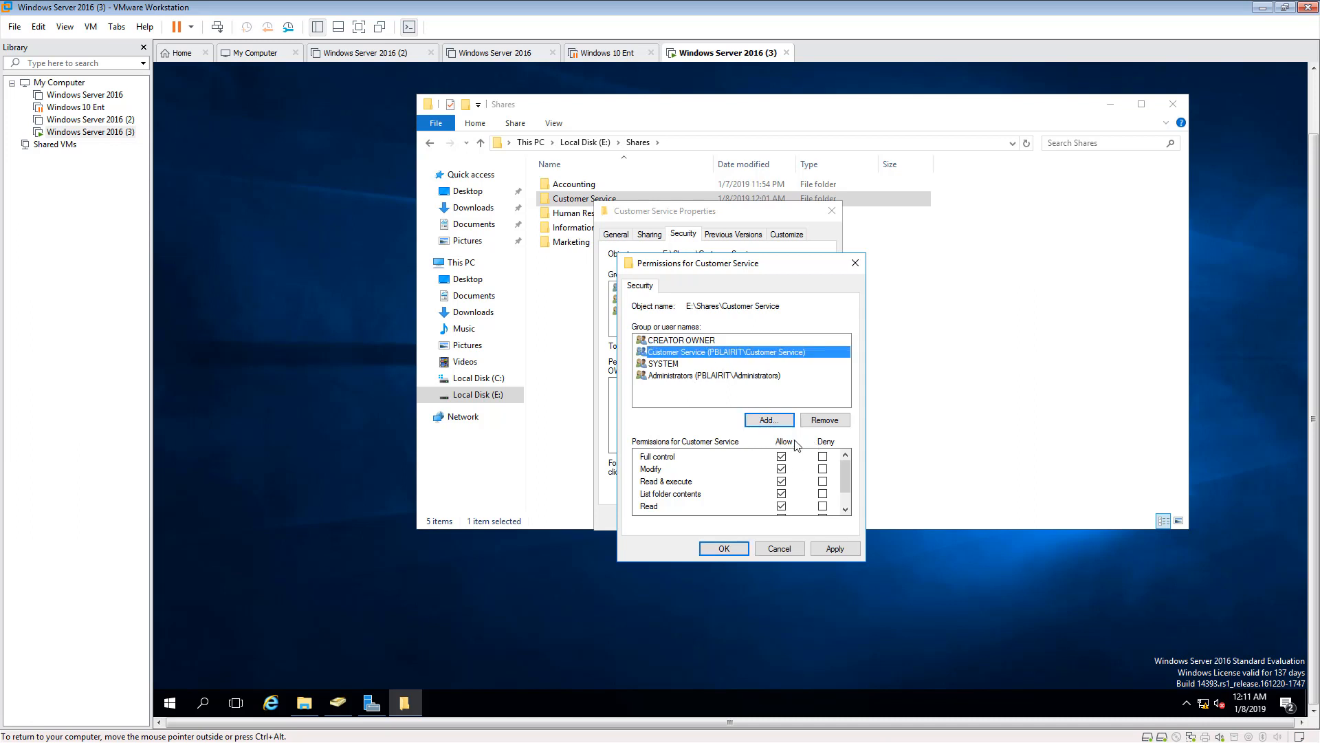
pyautogui.click(825, 549)
pyautogui.click(723, 549)
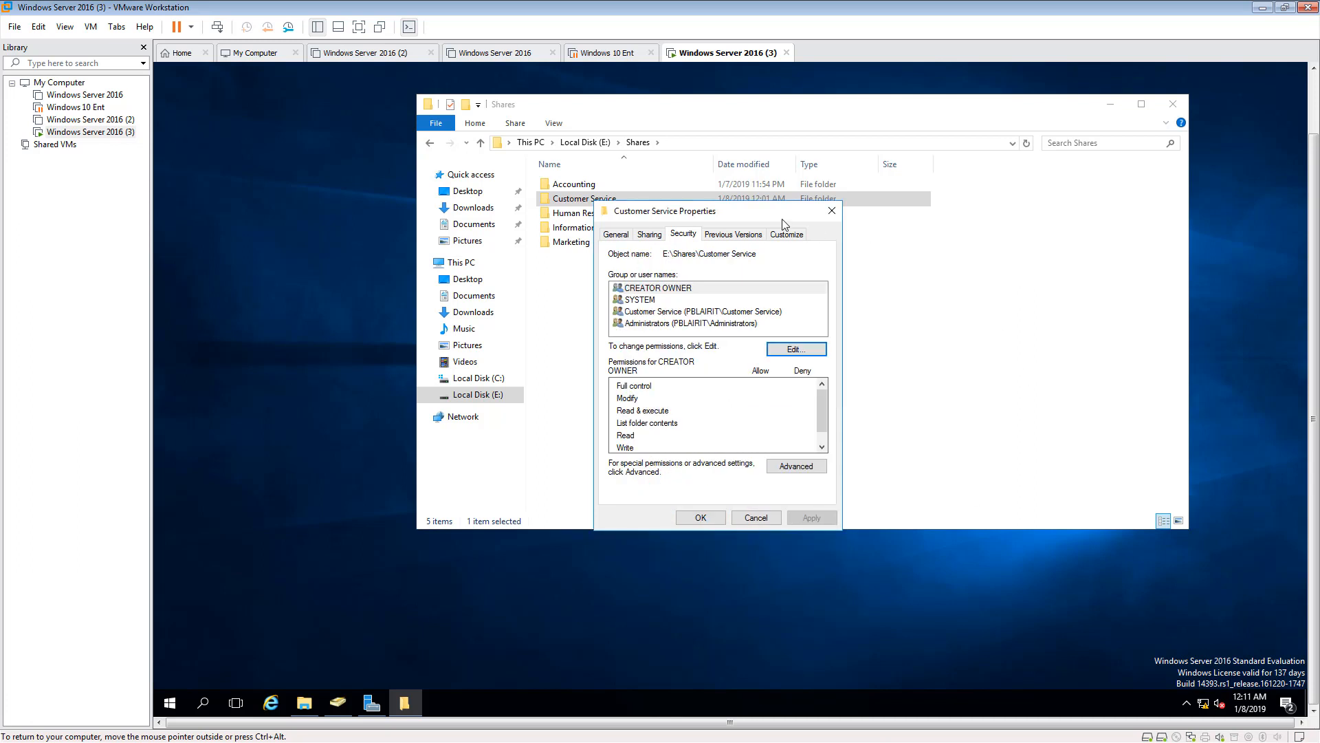
pyautogui.click(718, 521)
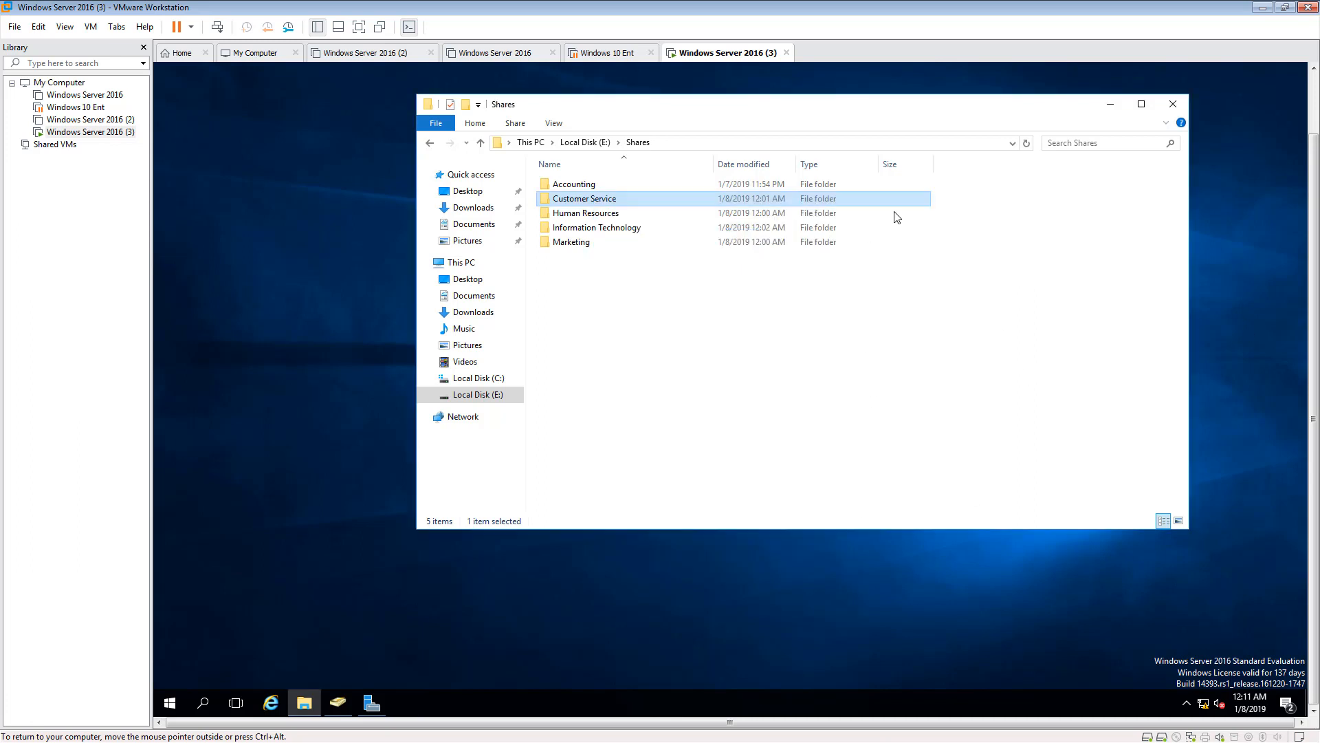
# - Disable inheritance in the Human Resources folder's advanced security settings, converting inherited permissions into explicit permissions on the object
pyautogui.click(597, 216)
pyautogui.rightClick(597, 216)
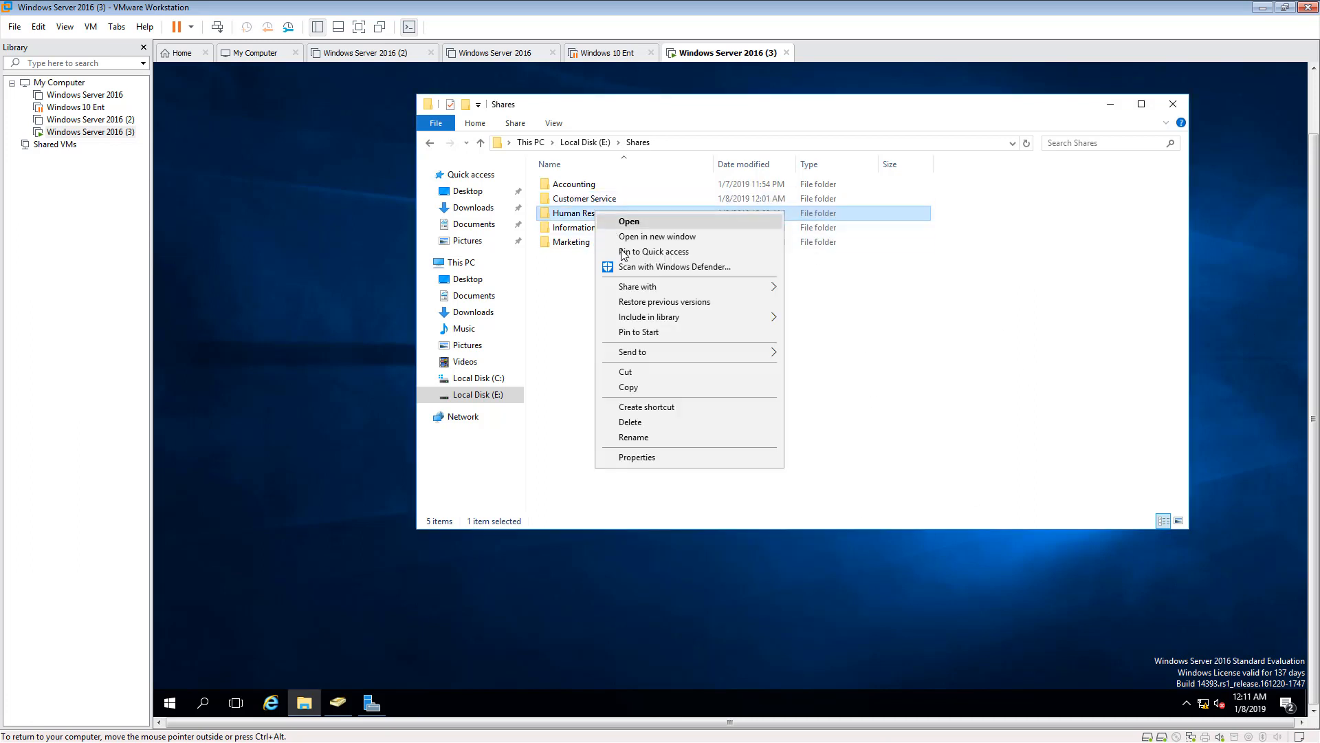
pyautogui.click(647, 456)
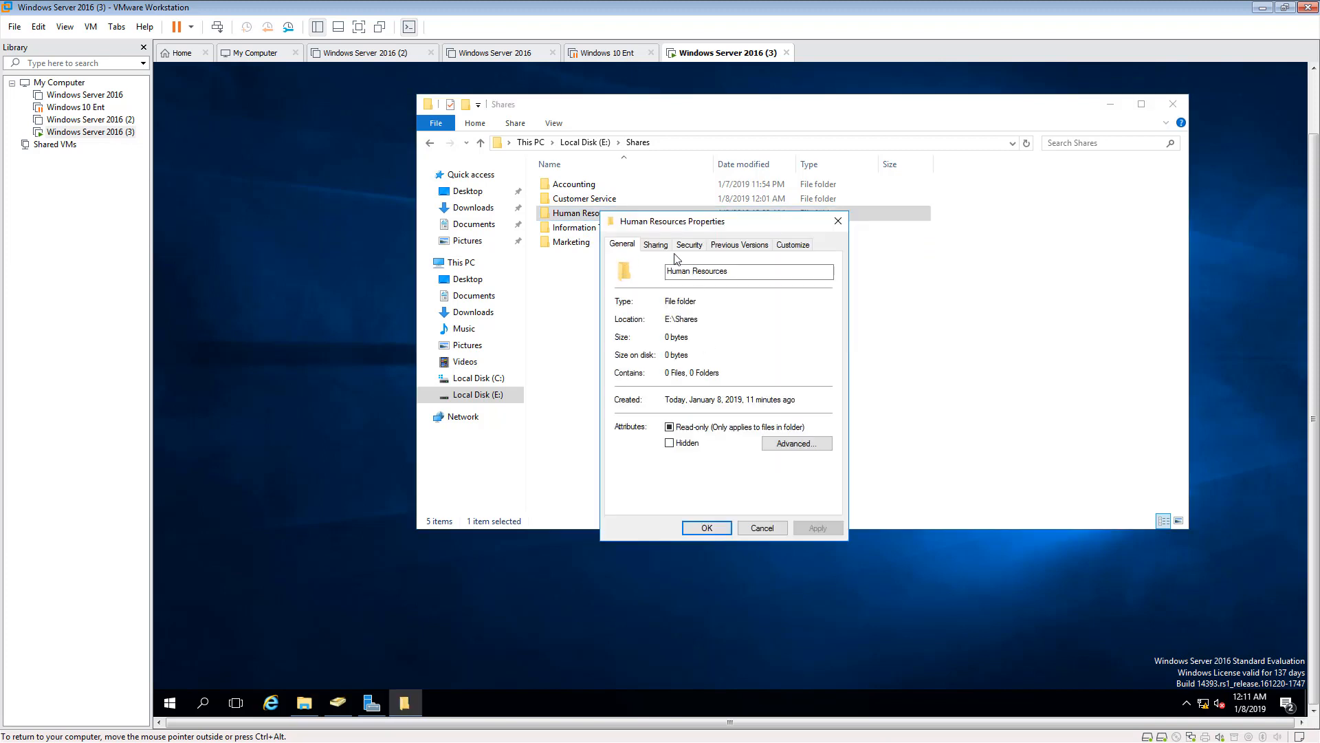
pyautogui.click(689, 244)
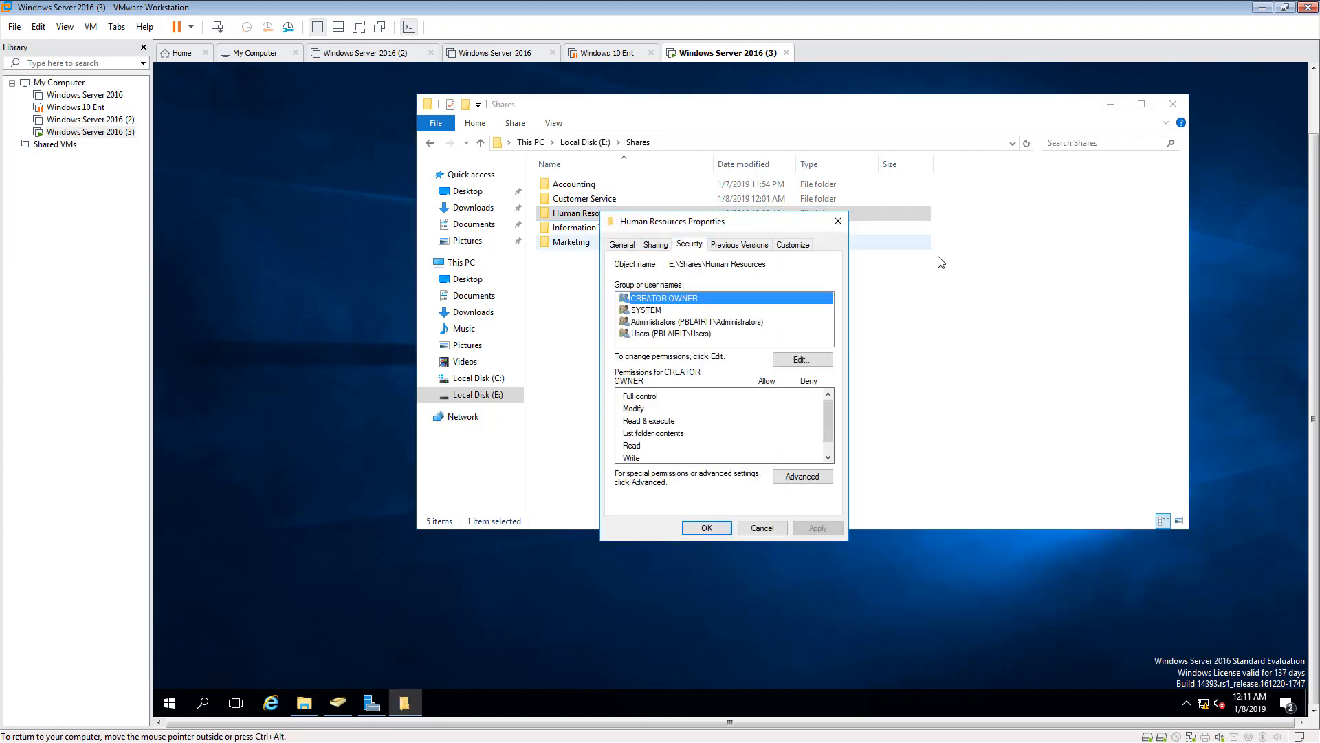
pyautogui.click(796, 361)
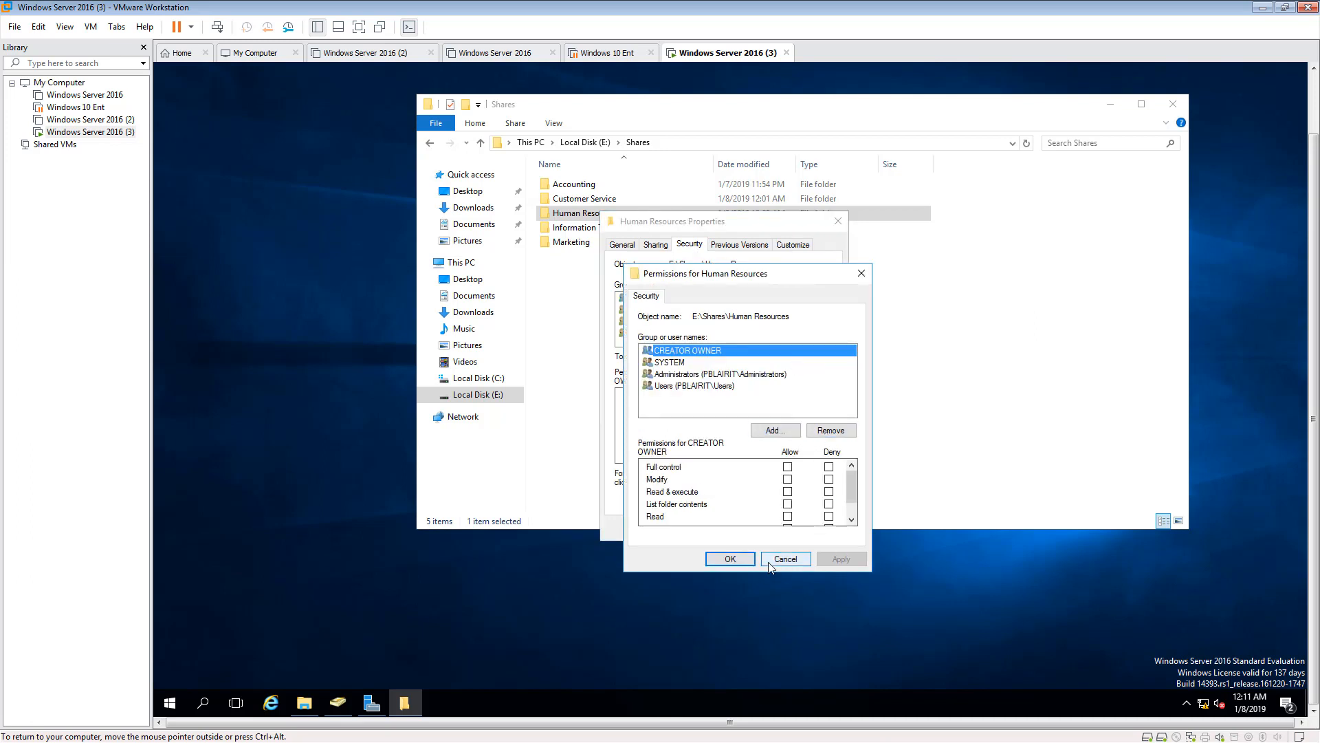
pyautogui.click(790, 560)
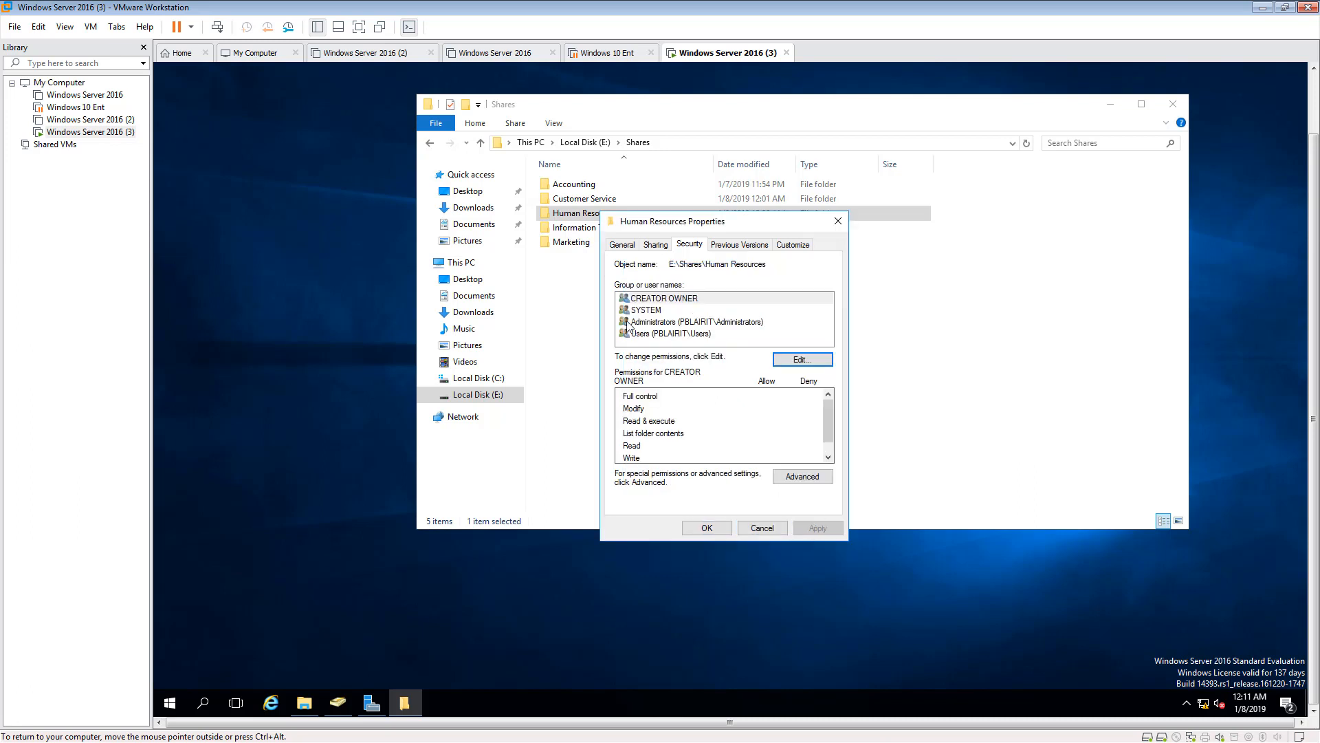
pyautogui.click(822, 473)
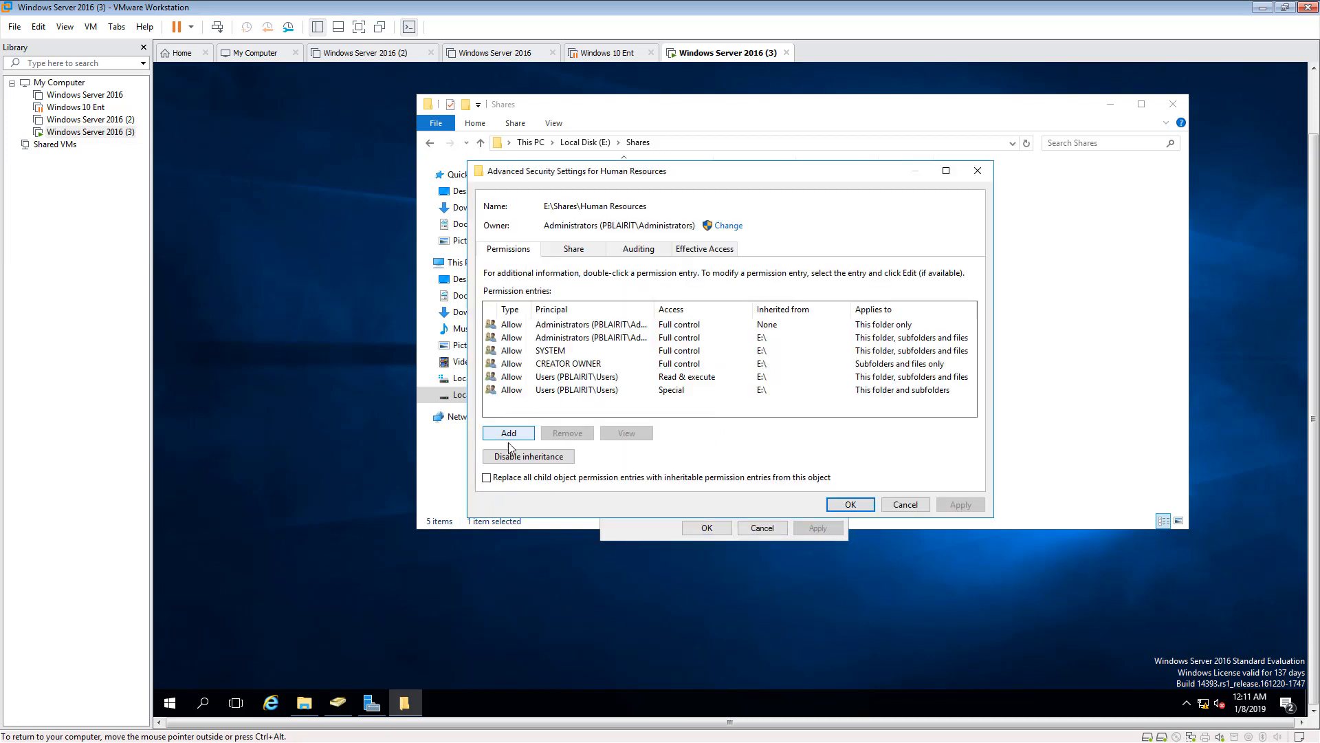
pyautogui.click(555, 376)
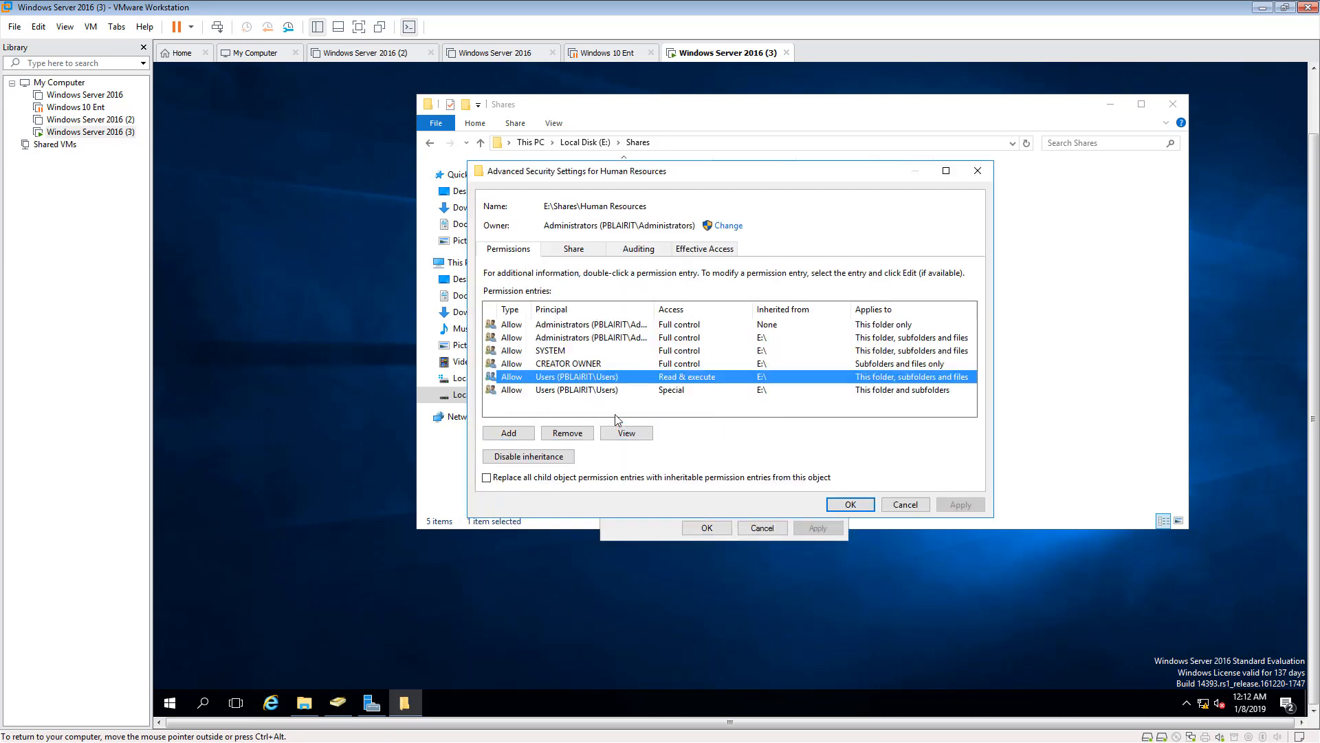
pyautogui.click(550, 457)
pyautogui.click(624, 331)
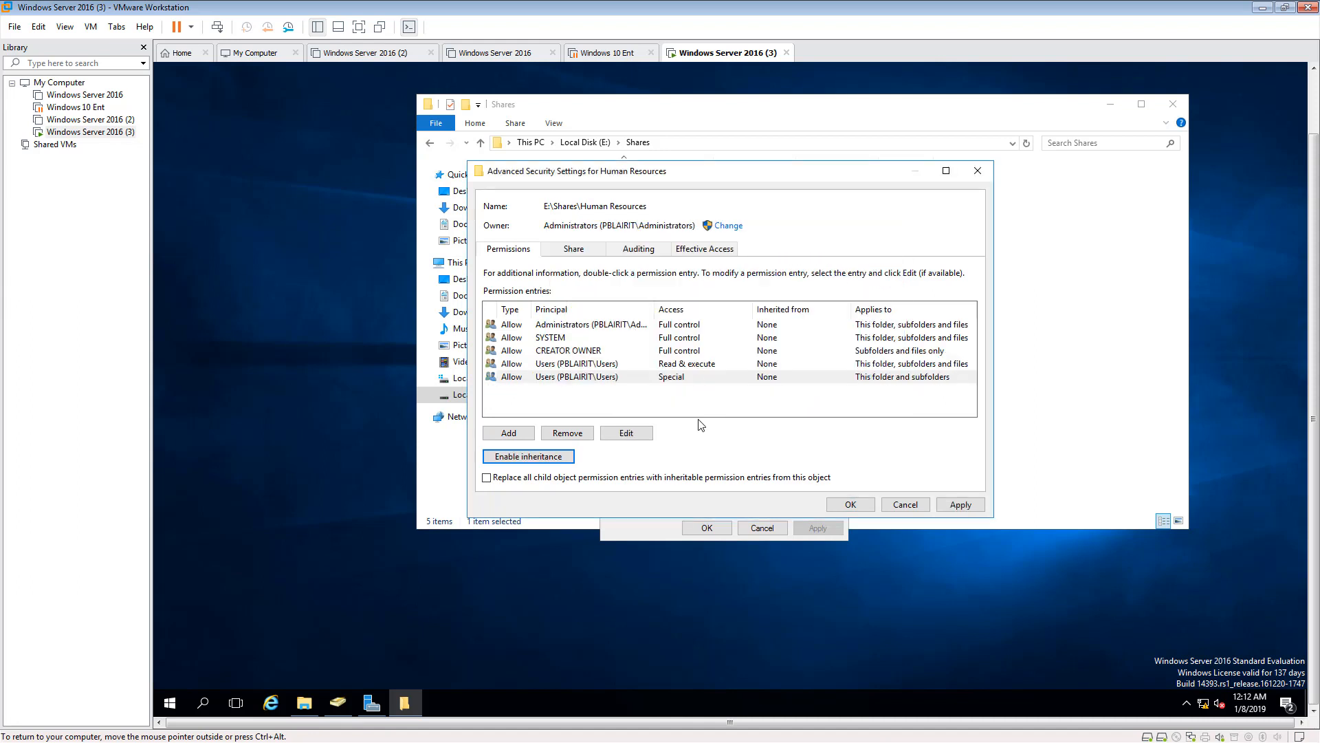
# - Remove both Users permission entries, Read & execute and Special, from the Human Resources folder and apply the advanced security settings
pyautogui.click(555, 365)
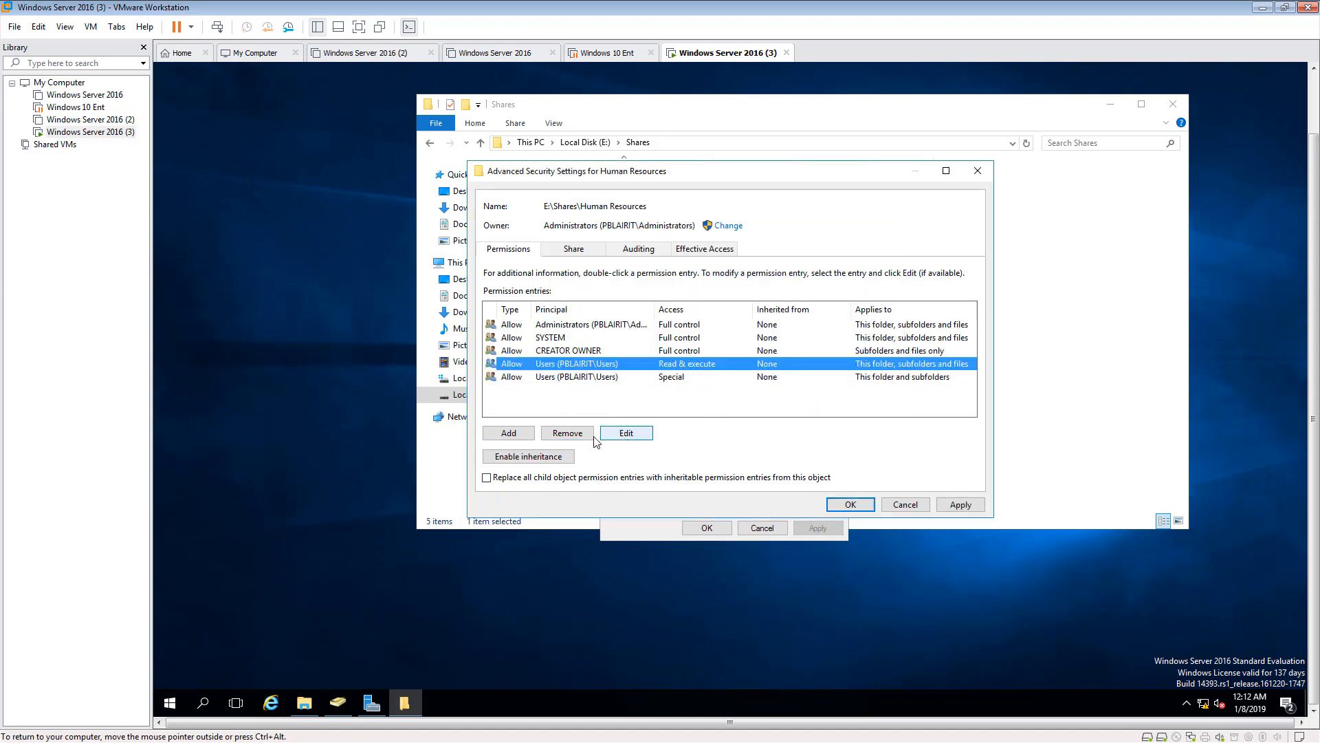
pyautogui.click(567, 433)
pyautogui.click(567, 433)
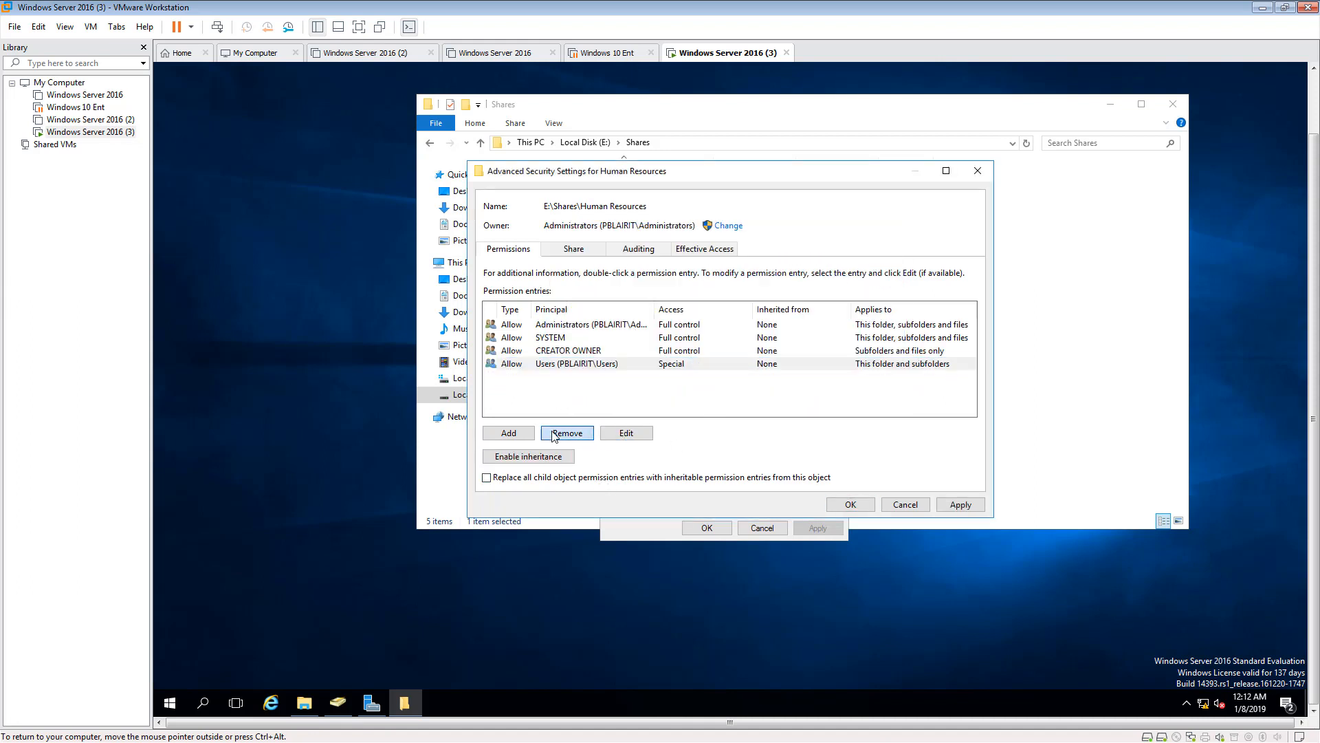
pyautogui.click(949, 502)
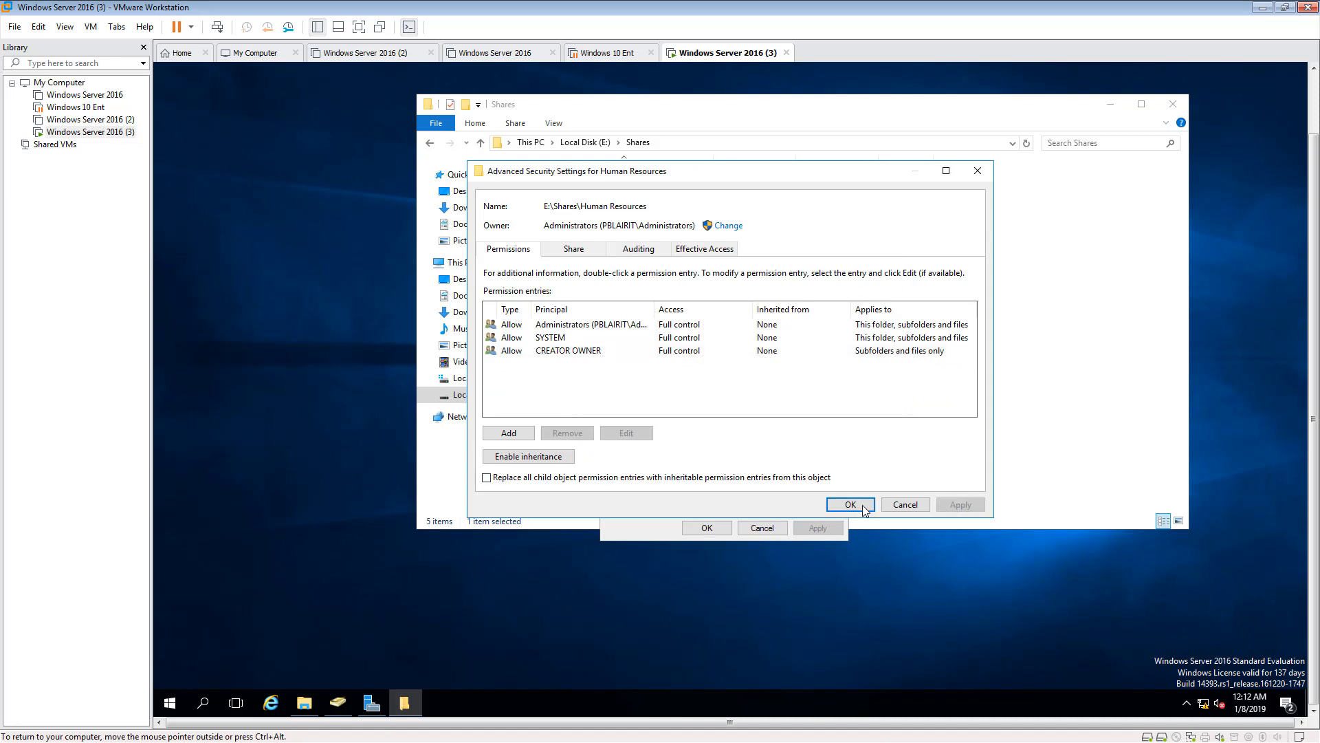
pyautogui.click(856, 504)
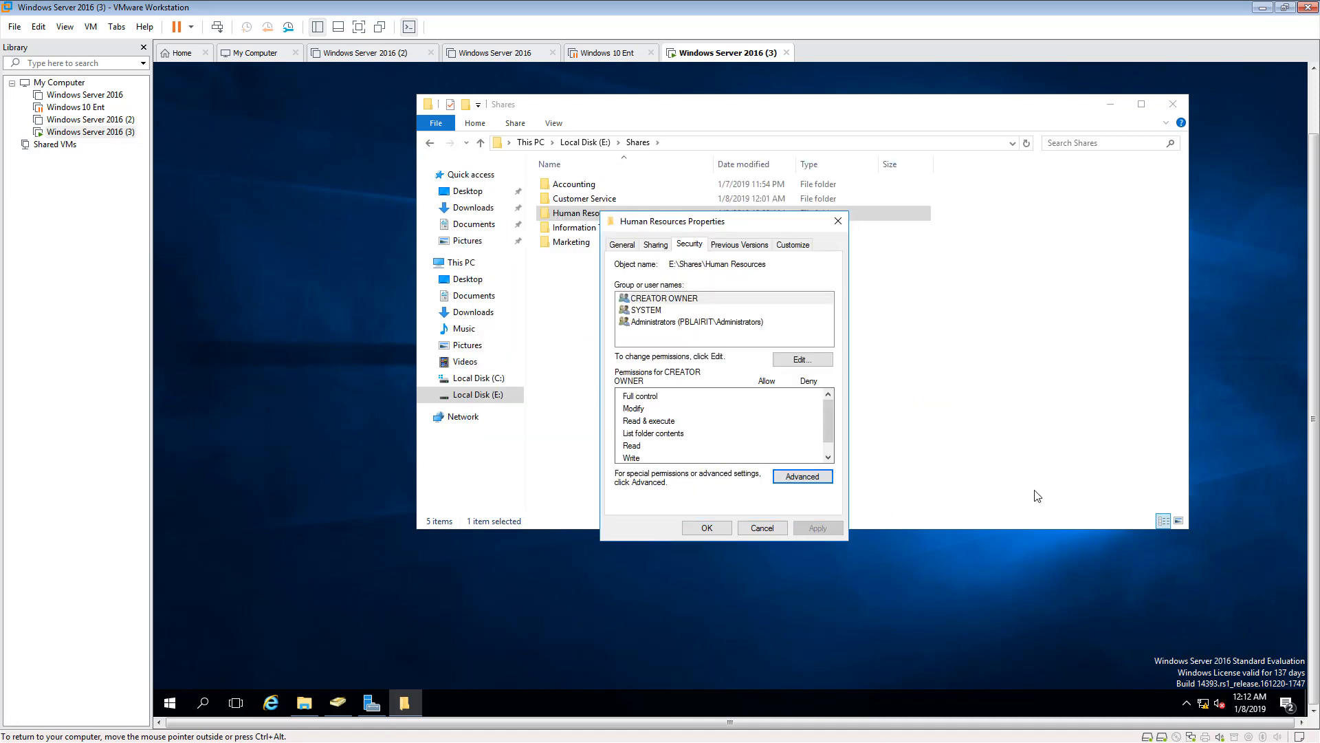
# - Add the domain's Human Resources group to the Human Resources folder's permissions with the default access and apply the change
pyautogui.click(798, 360)
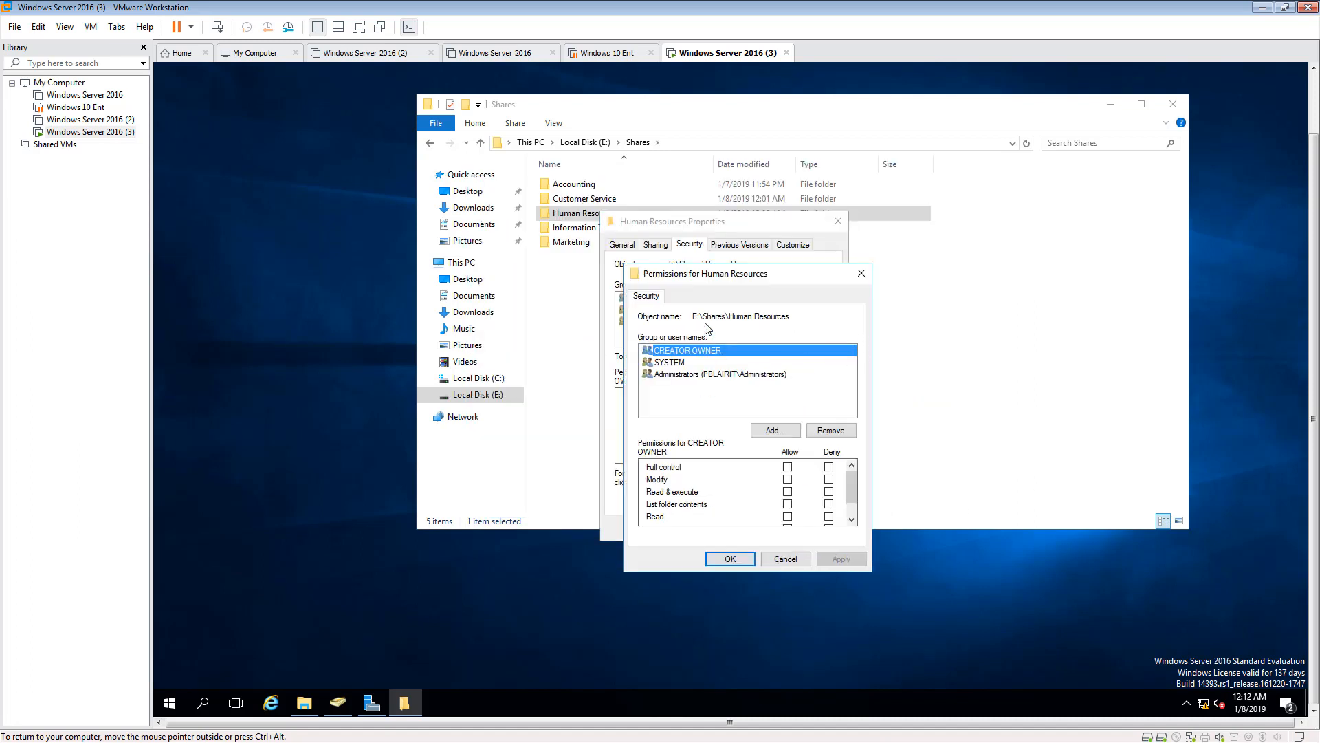
pyautogui.click(772, 429)
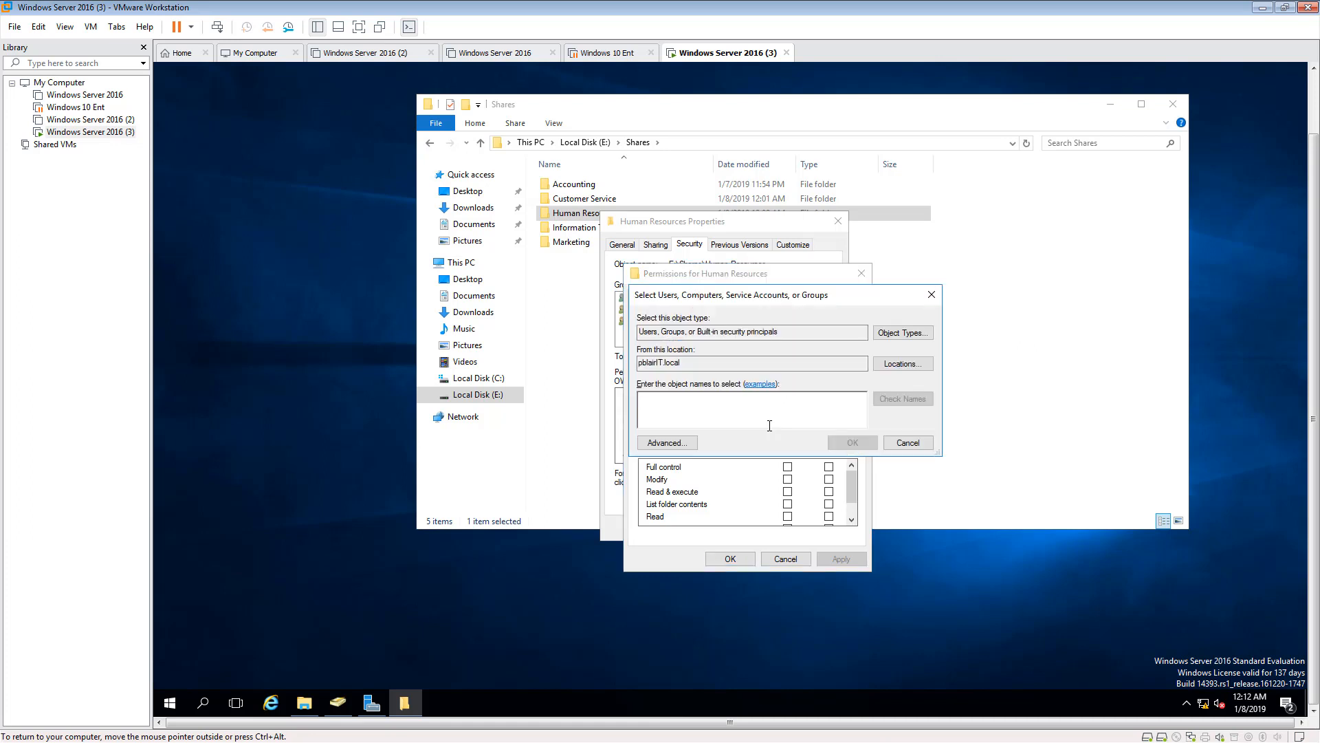
pyautogui.write('Human Resources')
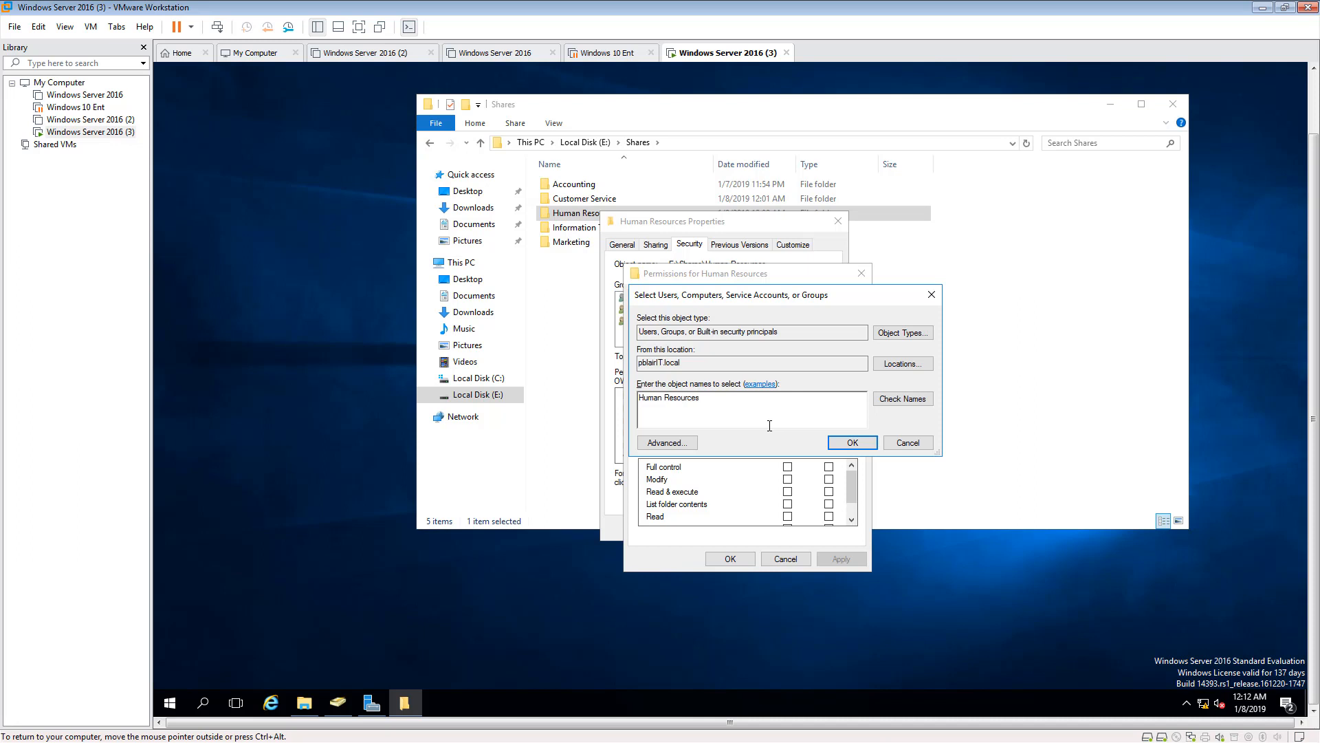
pyautogui.click(898, 400)
pyautogui.click(861, 444)
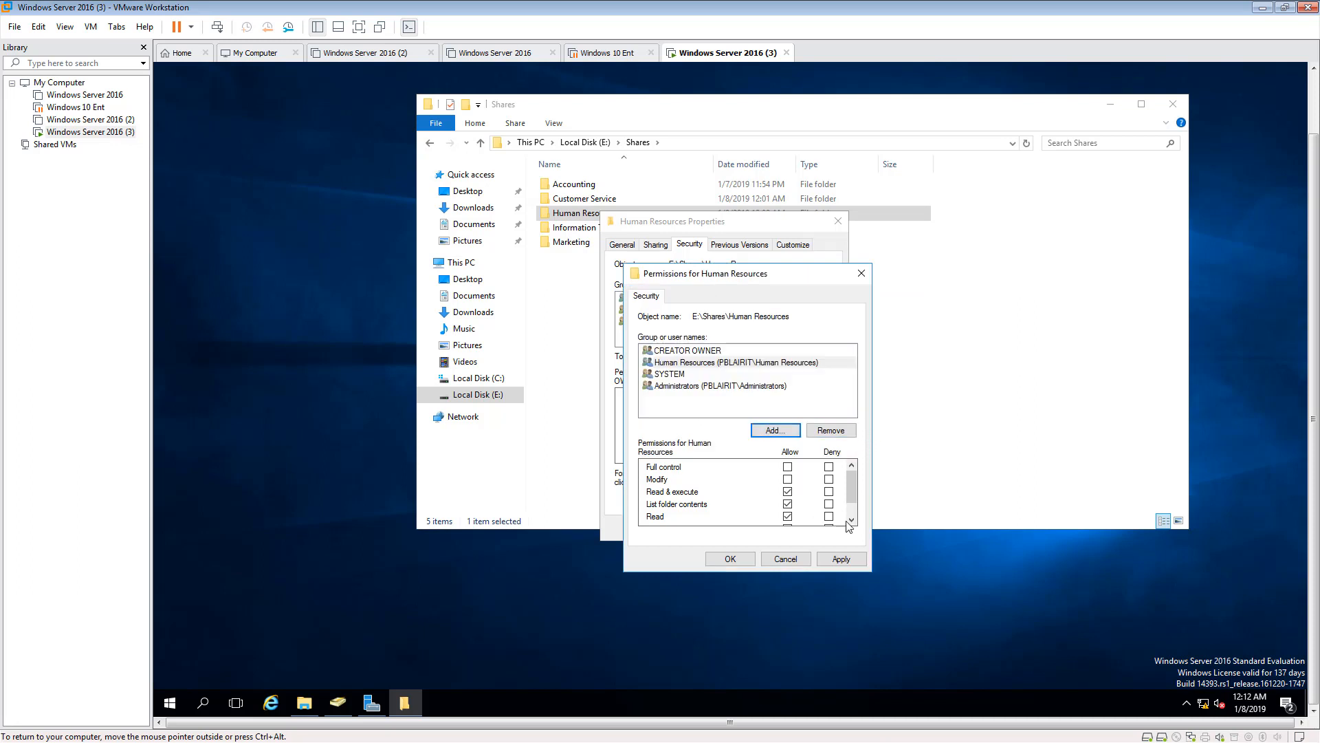
pyautogui.click(840, 559)
pyautogui.click(740, 558)
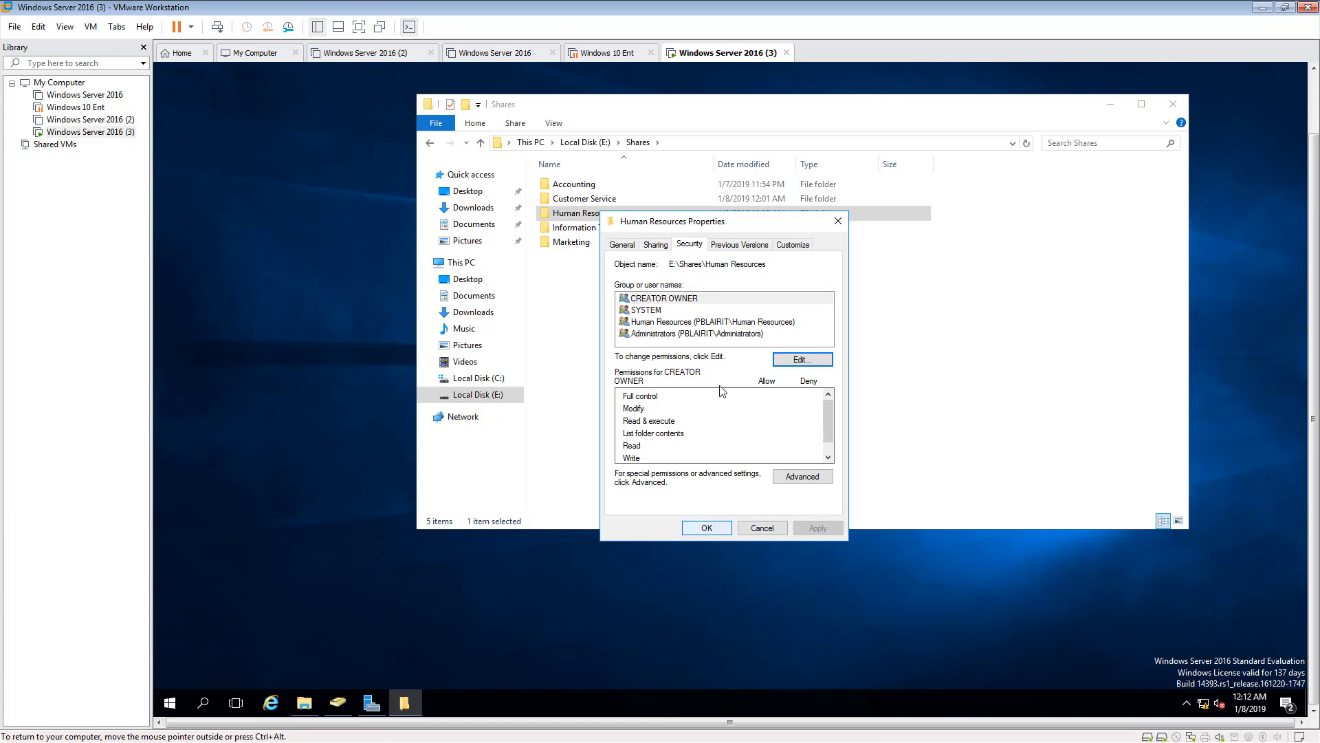
# - Allow the Human Resources group Full control of the Human Resources folder, apply the permissions and close the folder's properties
pyautogui.click(671, 324)
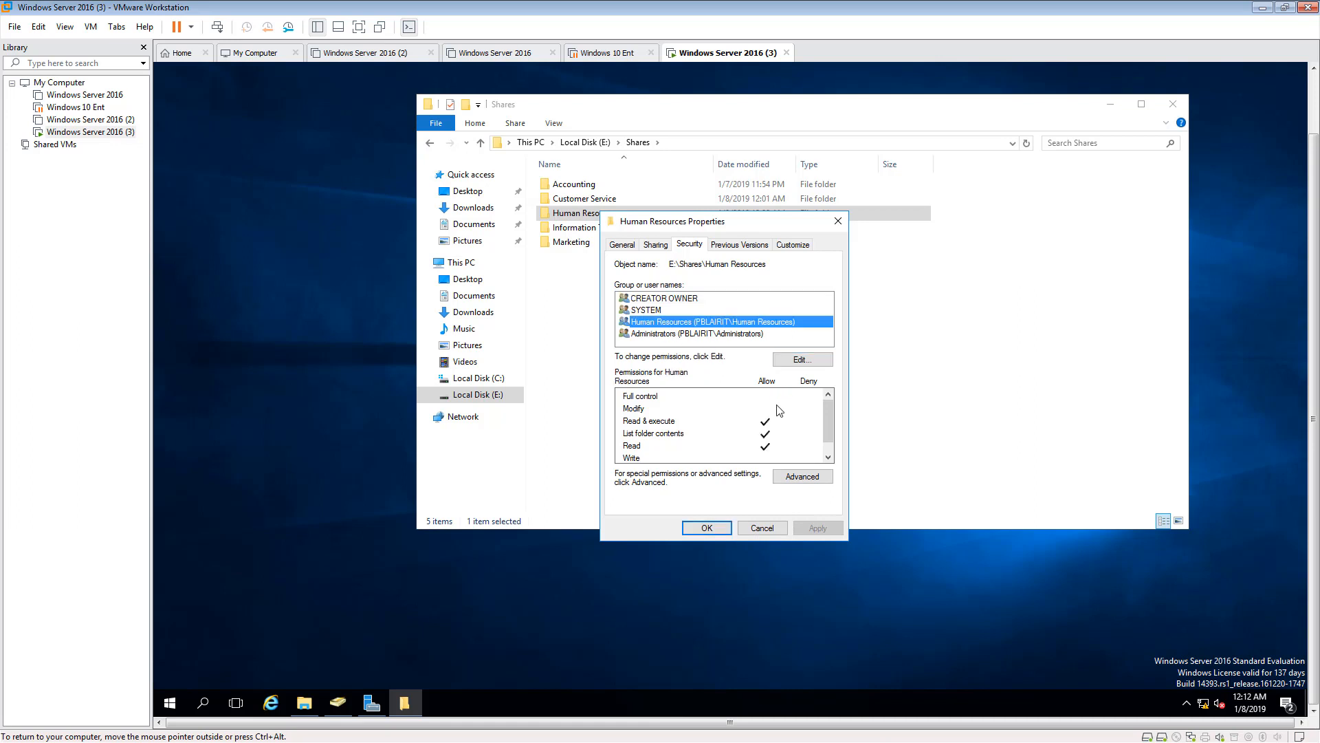
pyautogui.click(800, 359)
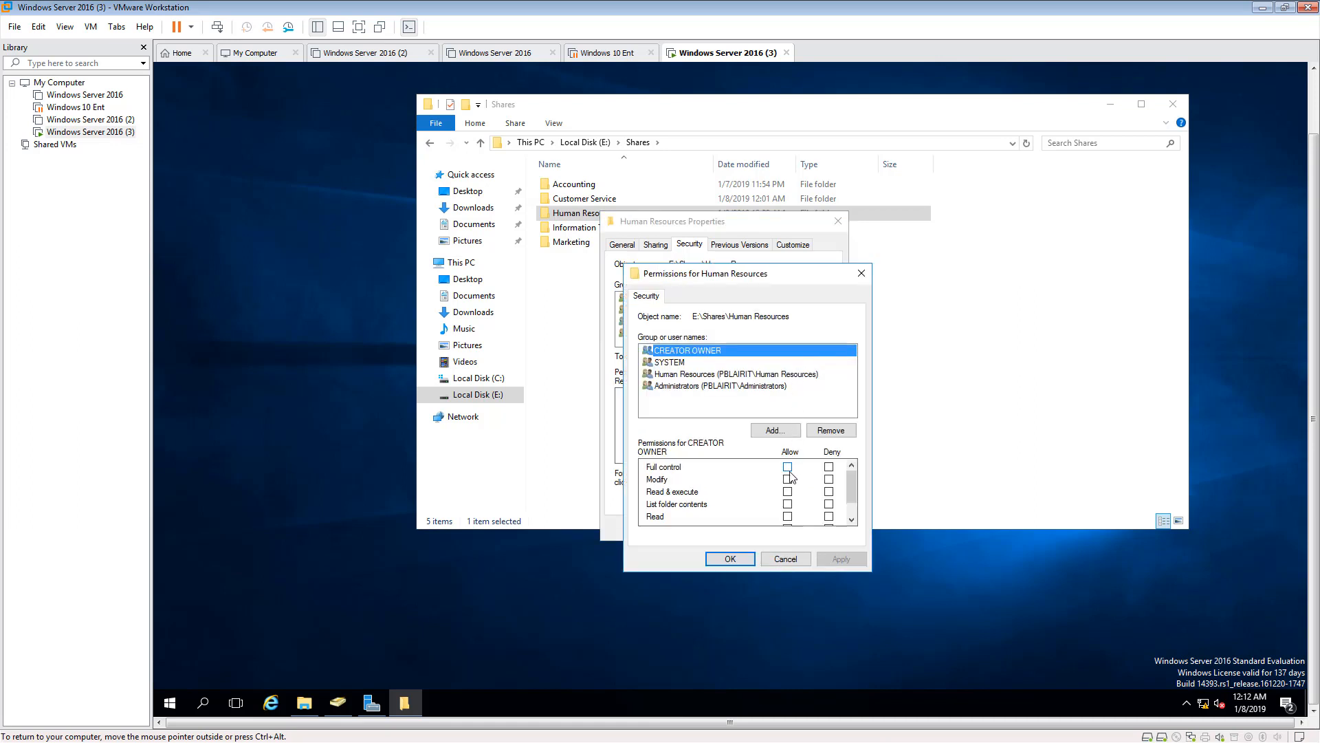
pyautogui.click(710, 375)
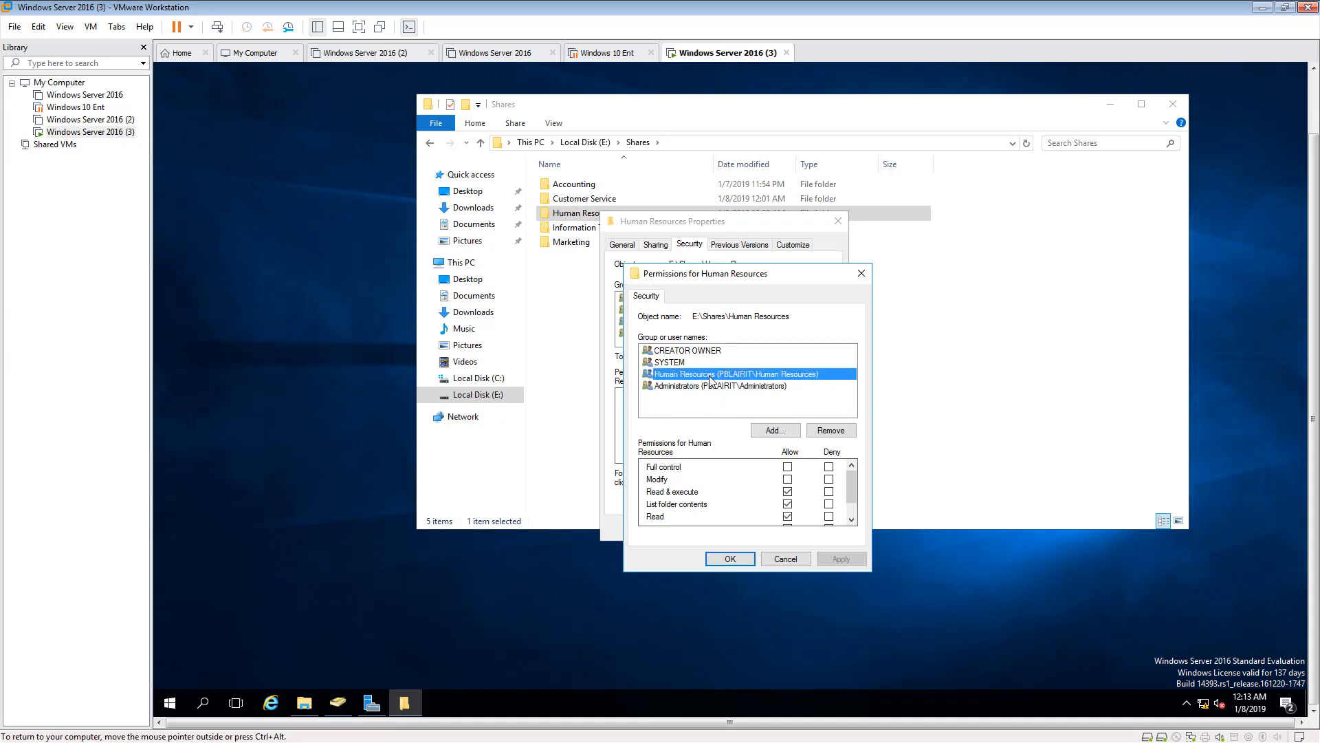
pyautogui.click(787, 467)
pyautogui.click(841, 559)
pyautogui.click(731, 558)
pyautogui.click(695, 530)
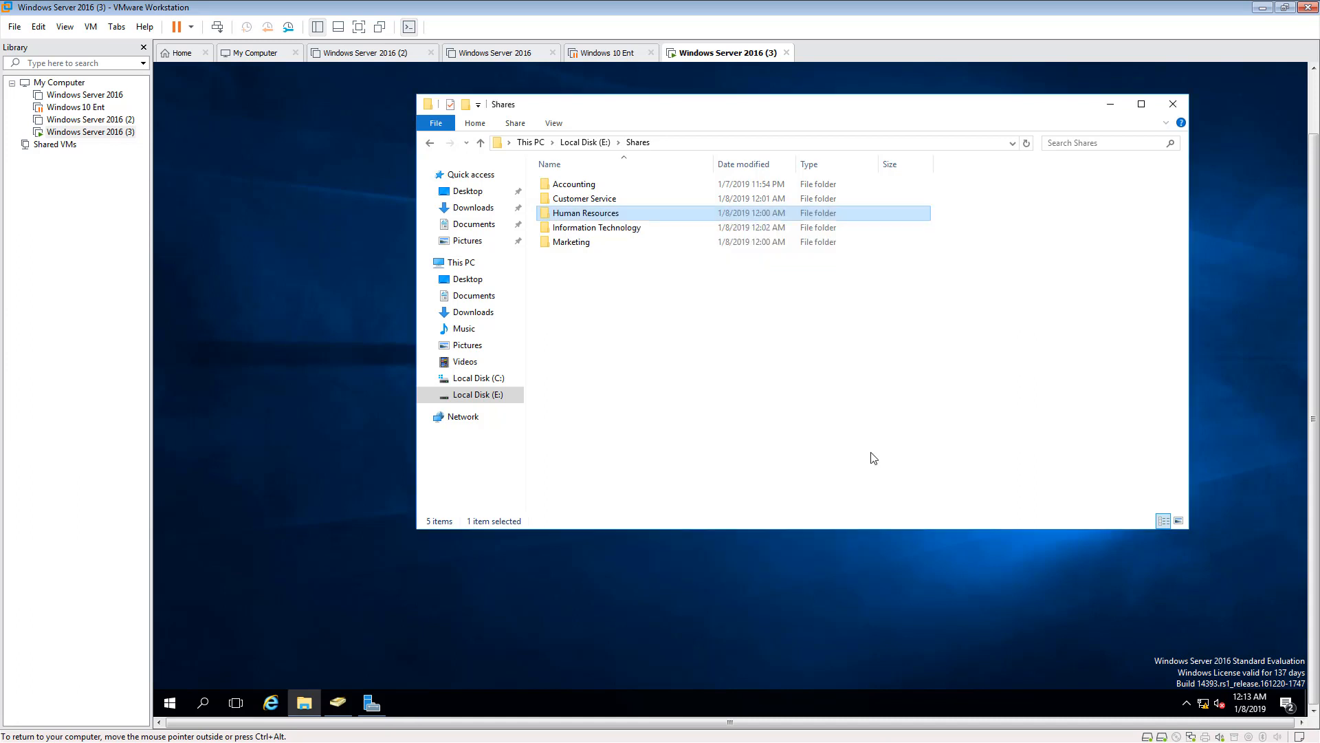
# - Disable inheritance in the Information Technology folder's advanced security settings, converting inherited permissions into explicit permissions on the object
pyautogui.click(562, 232)
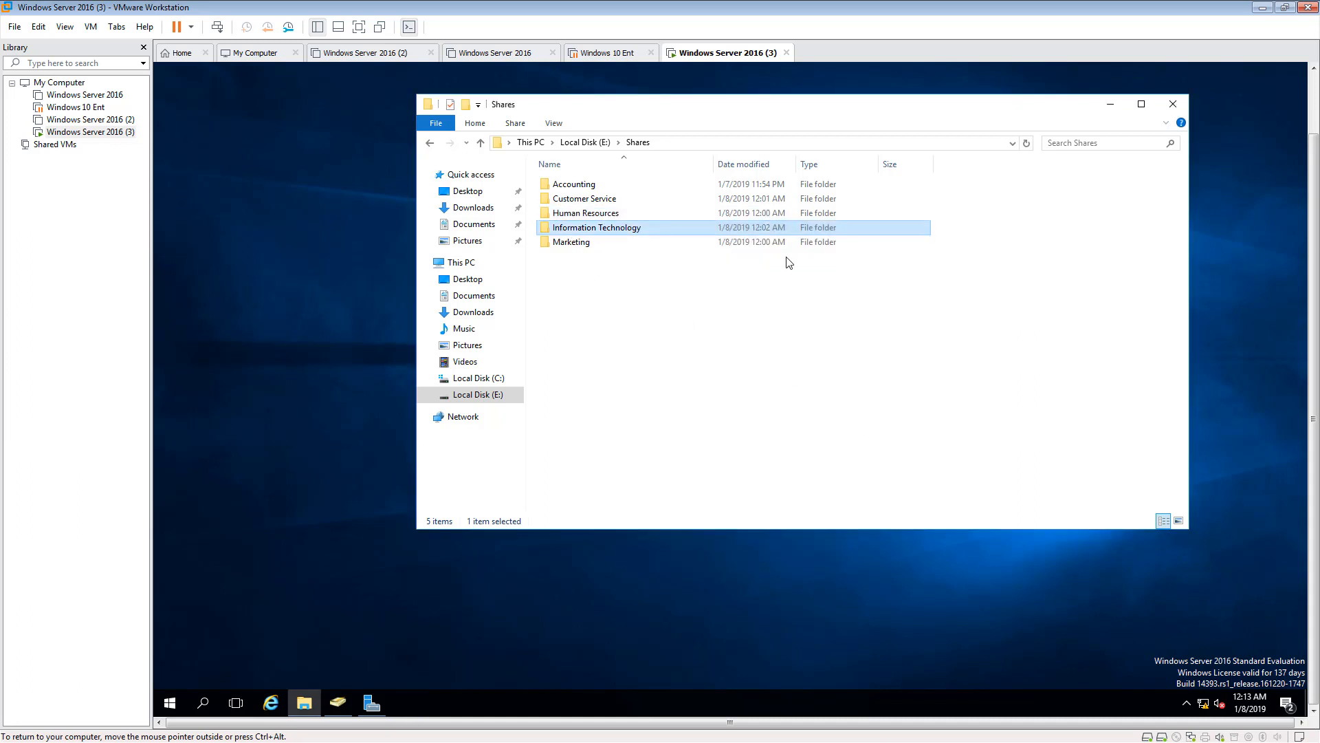
pyautogui.rightClick(613, 227)
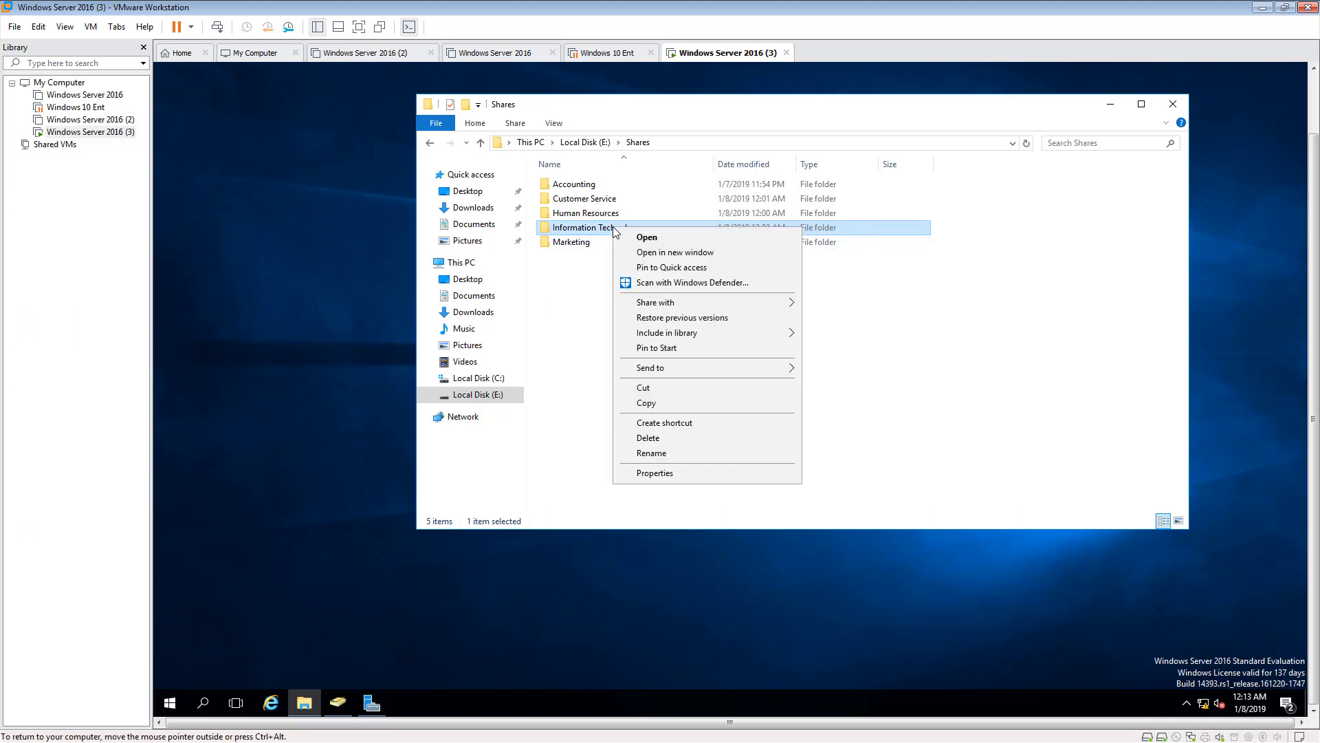
pyautogui.click(655, 472)
pyautogui.click(708, 261)
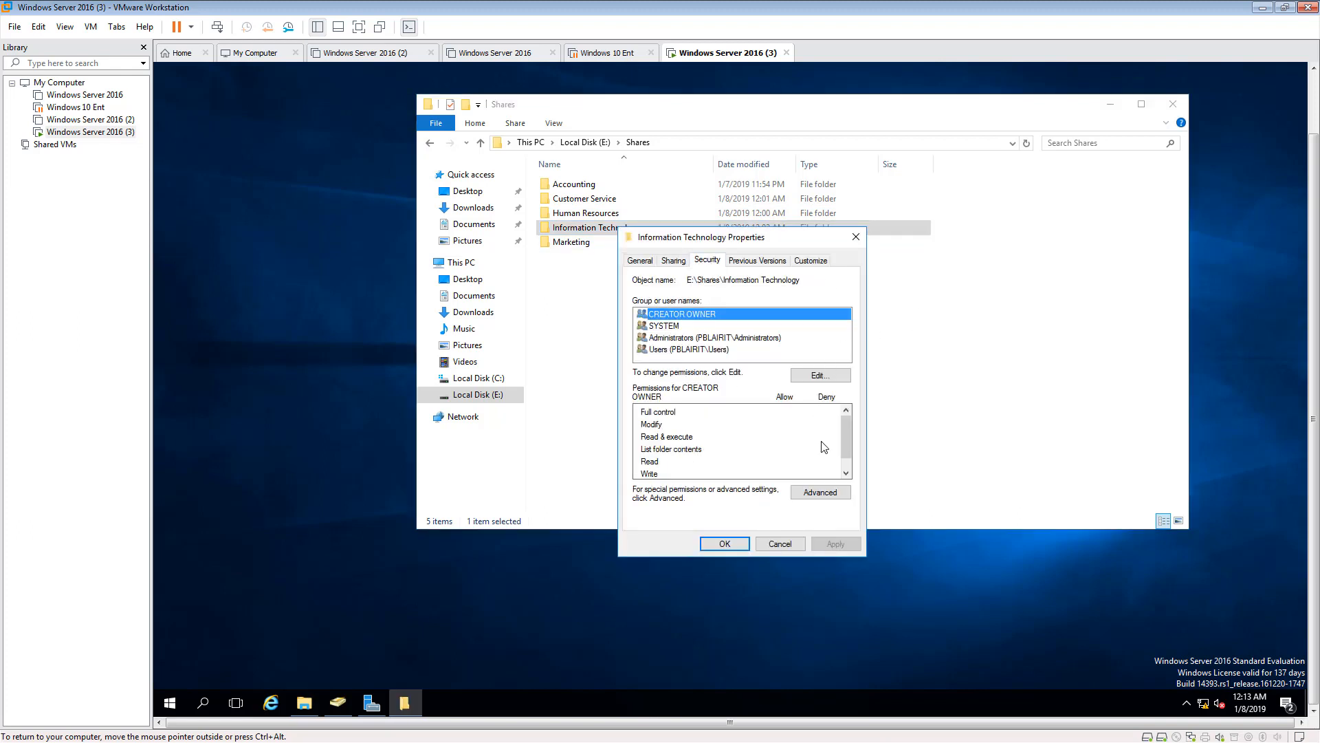
pyautogui.click(821, 492)
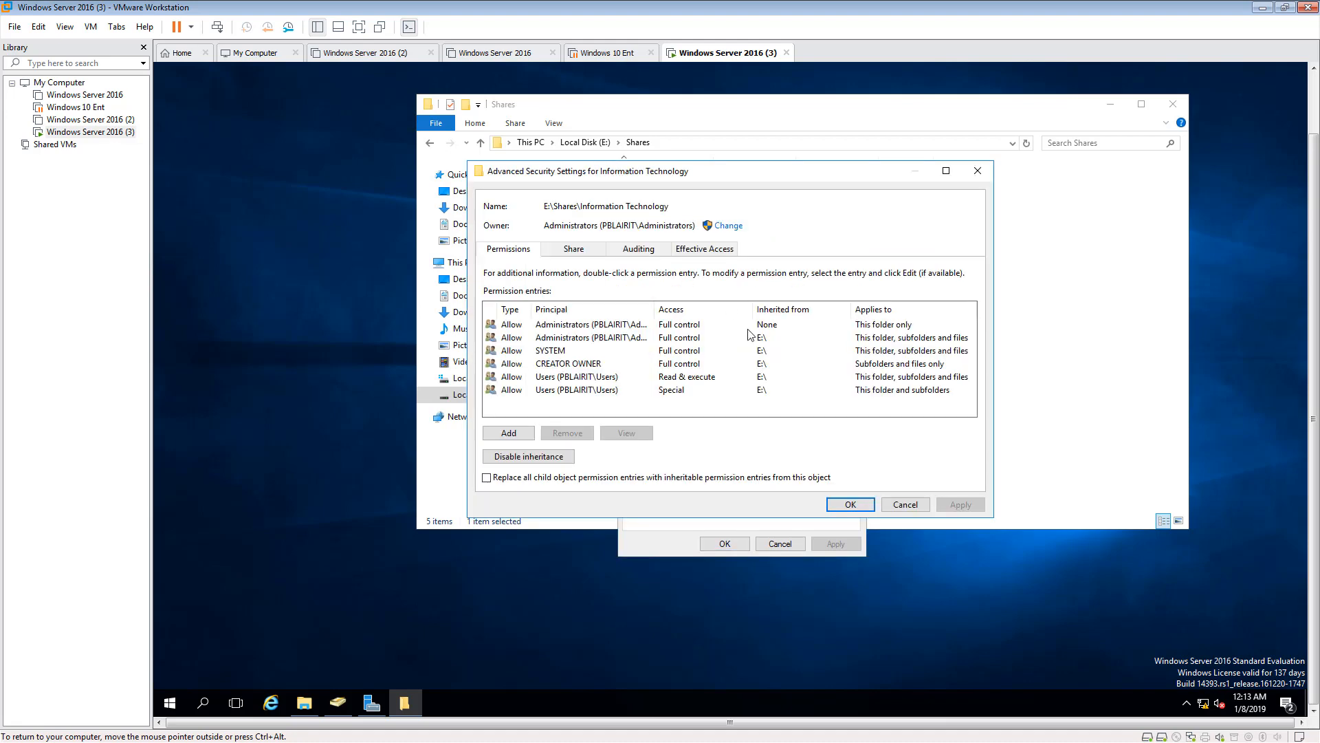
pyautogui.click(571, 377)
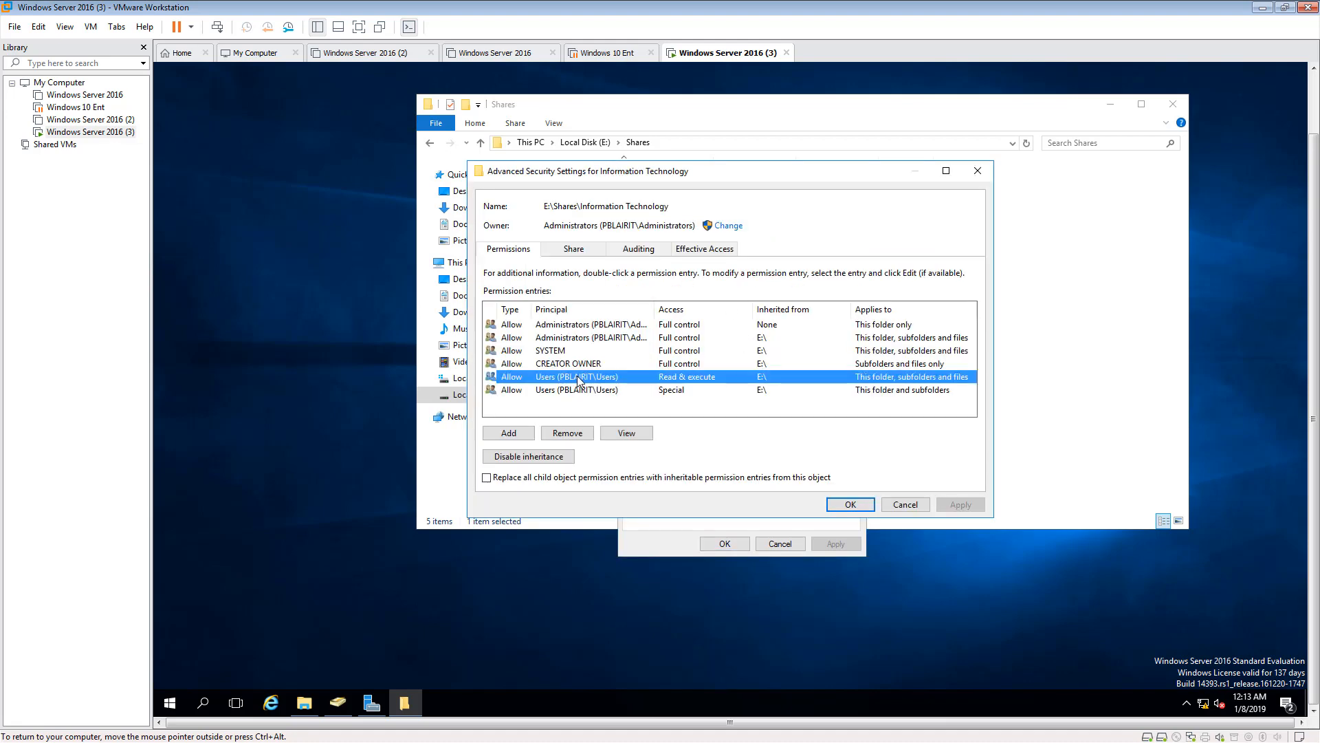
pyautogui.click(550, 457)
pyautogui.click(681, 325)
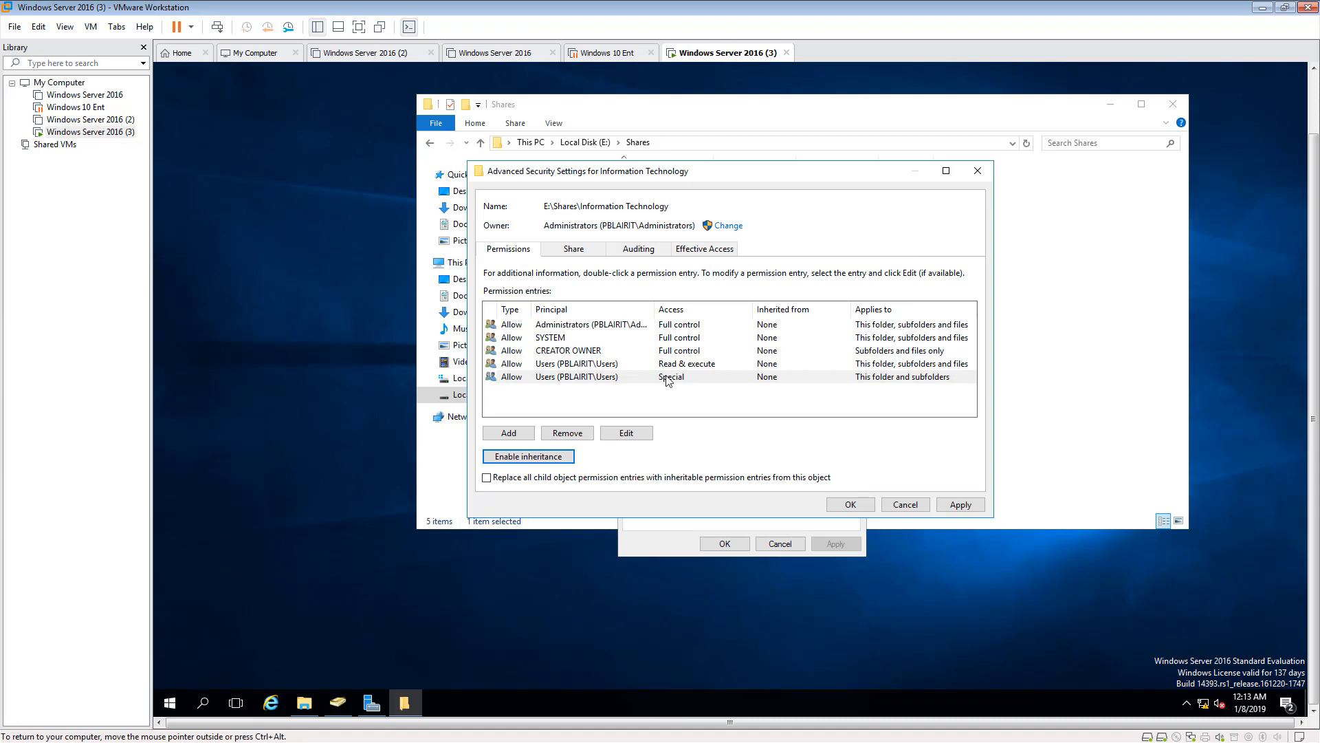
# - Remove both Users permission entries, Read & execute and Special, from the Information Technology folder, apply the advanced security settings and close its properties
pyautogui.click(564, 434)
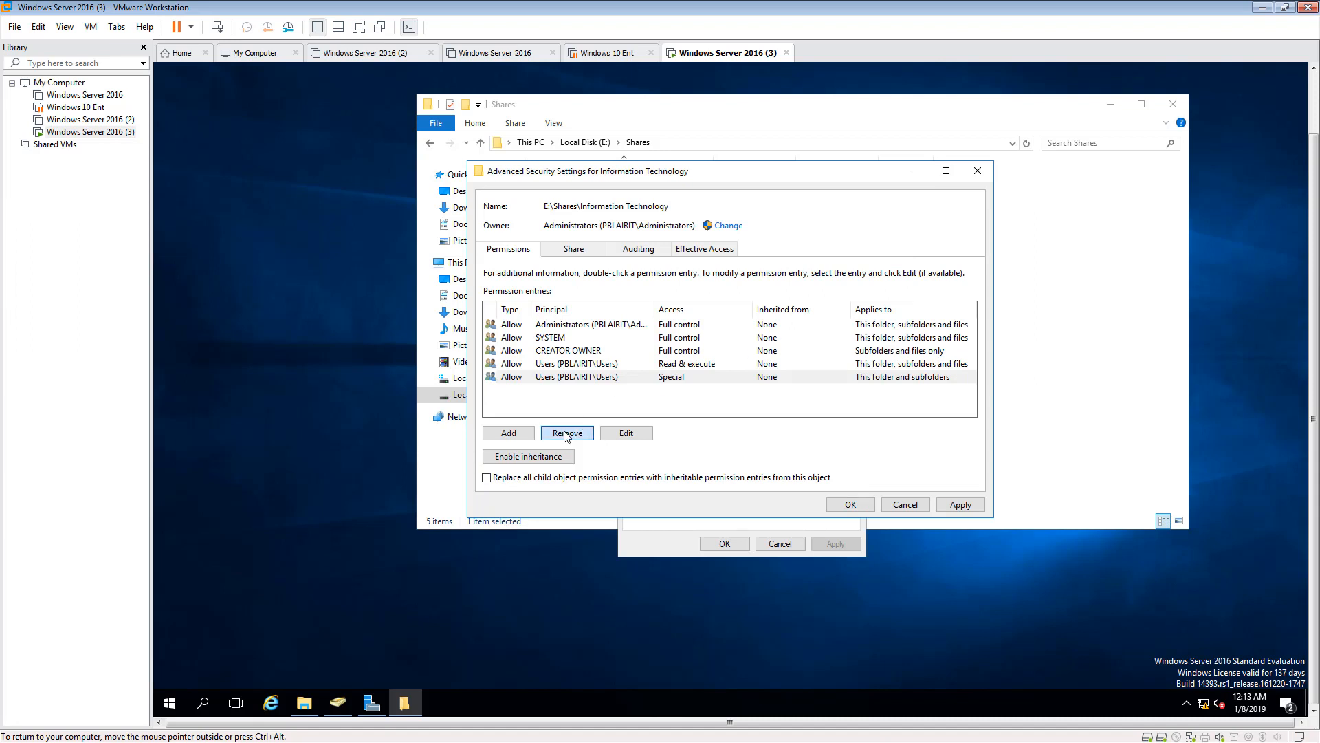
pyautogui.click(561, 433)
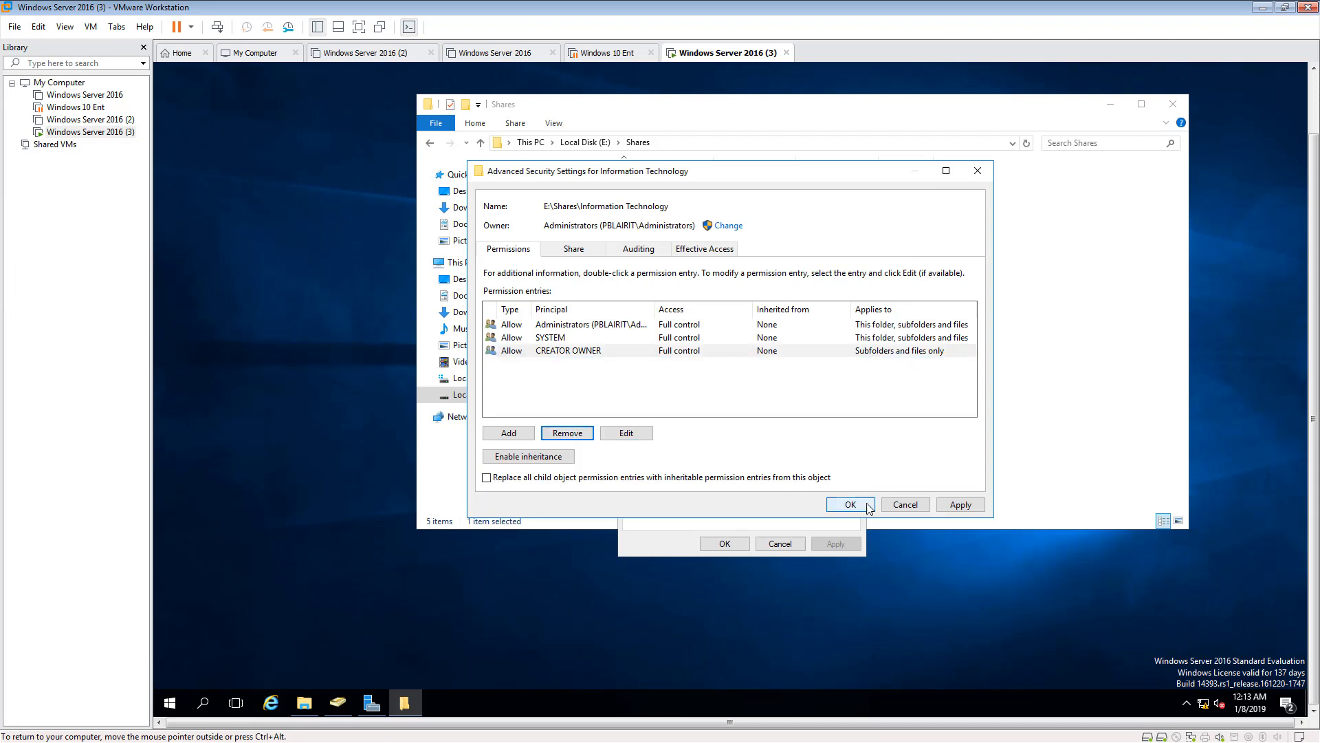
pyautogui.click(961, 505)
pyautogui.click(850, 505)
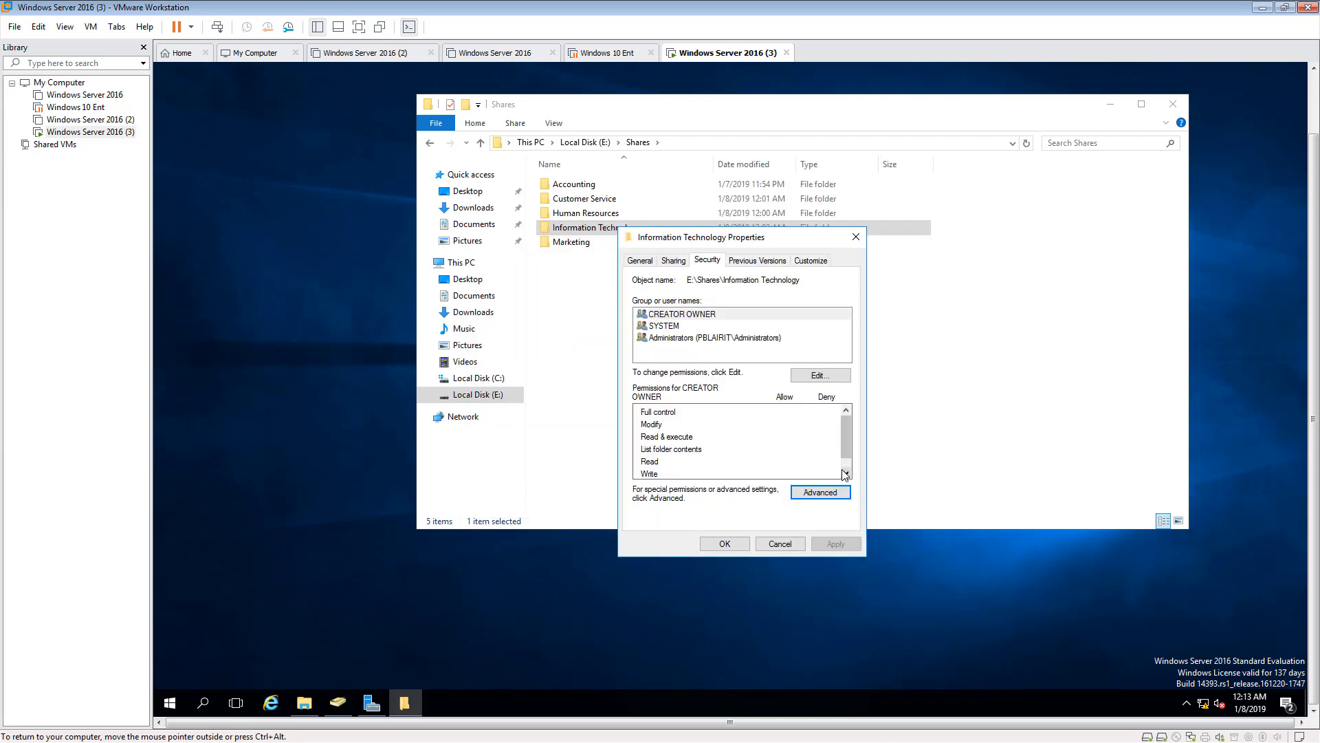
pyautogui.click(725, 543)
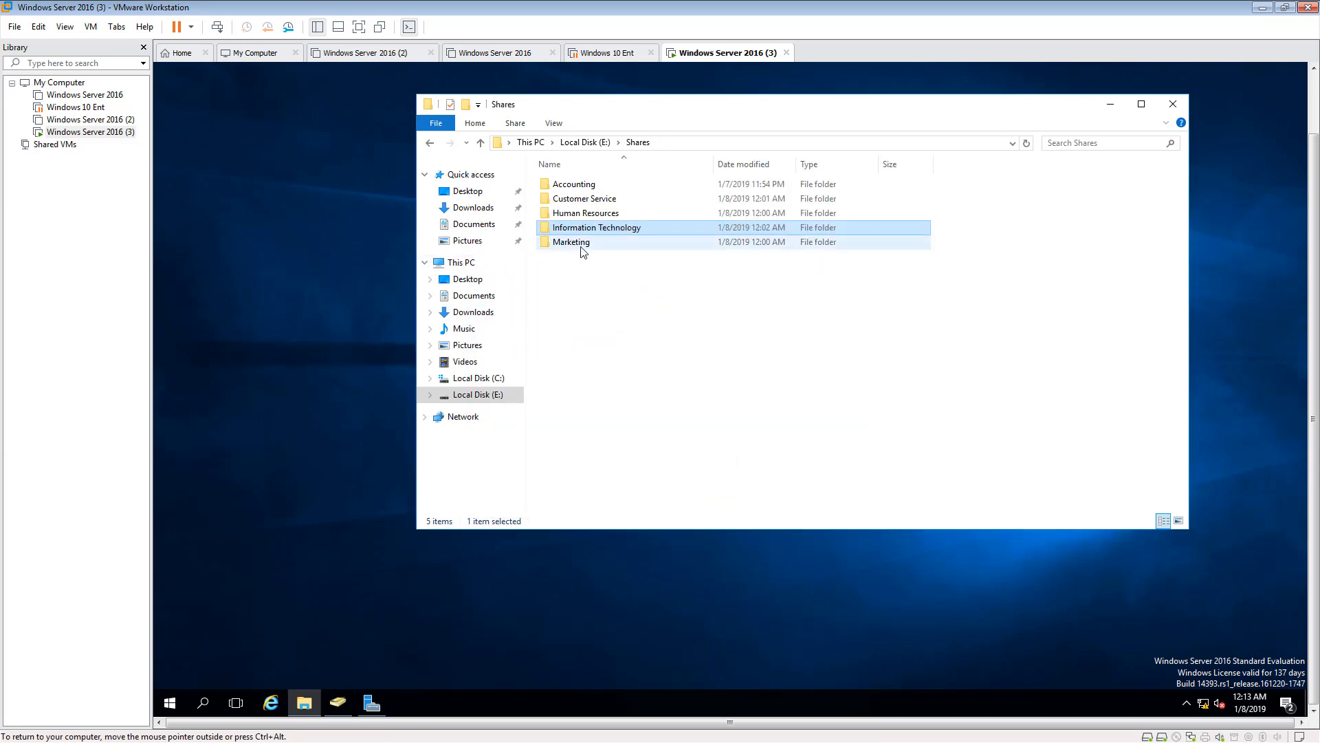
# - Reopen the Information Technology folder's security properties and add the domain's Information Technology group to its permissions
pyautogui.rightClick(590, 229)
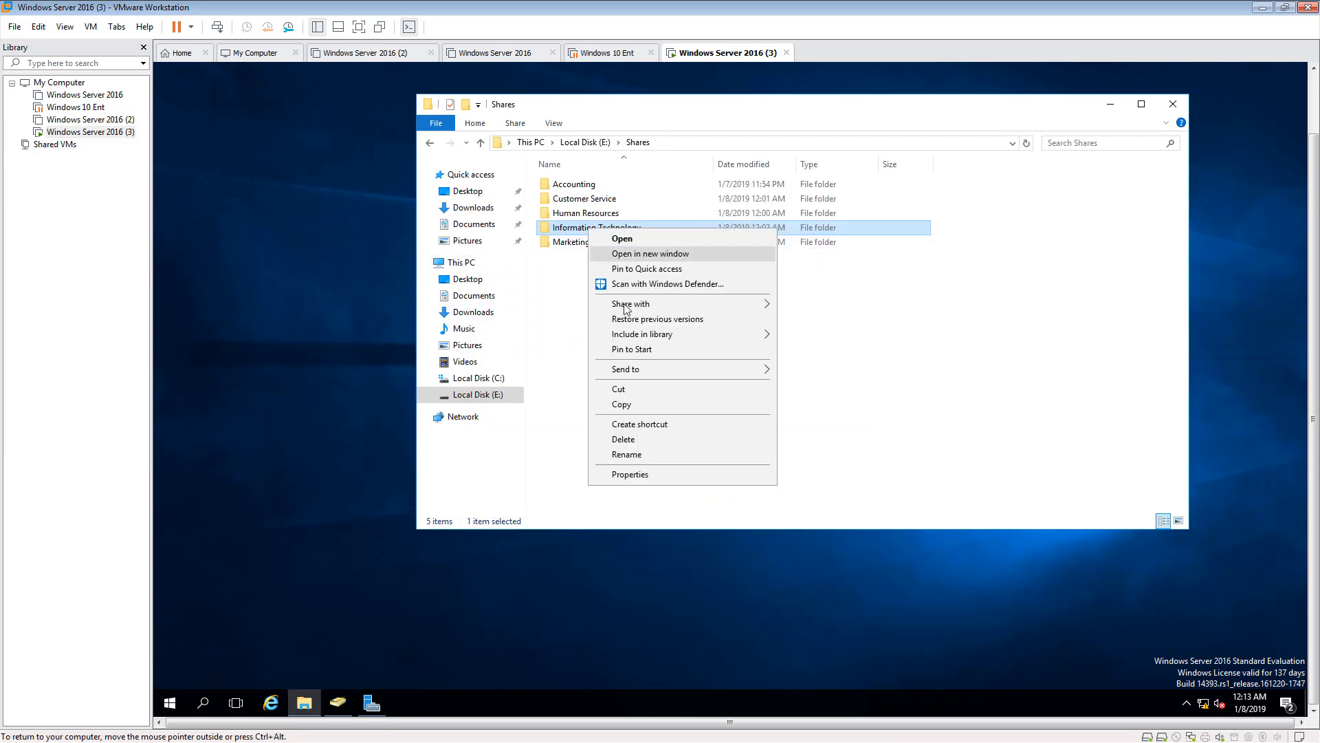
pyautogui.click(630, 474)
pyautogui.click(682, 267)
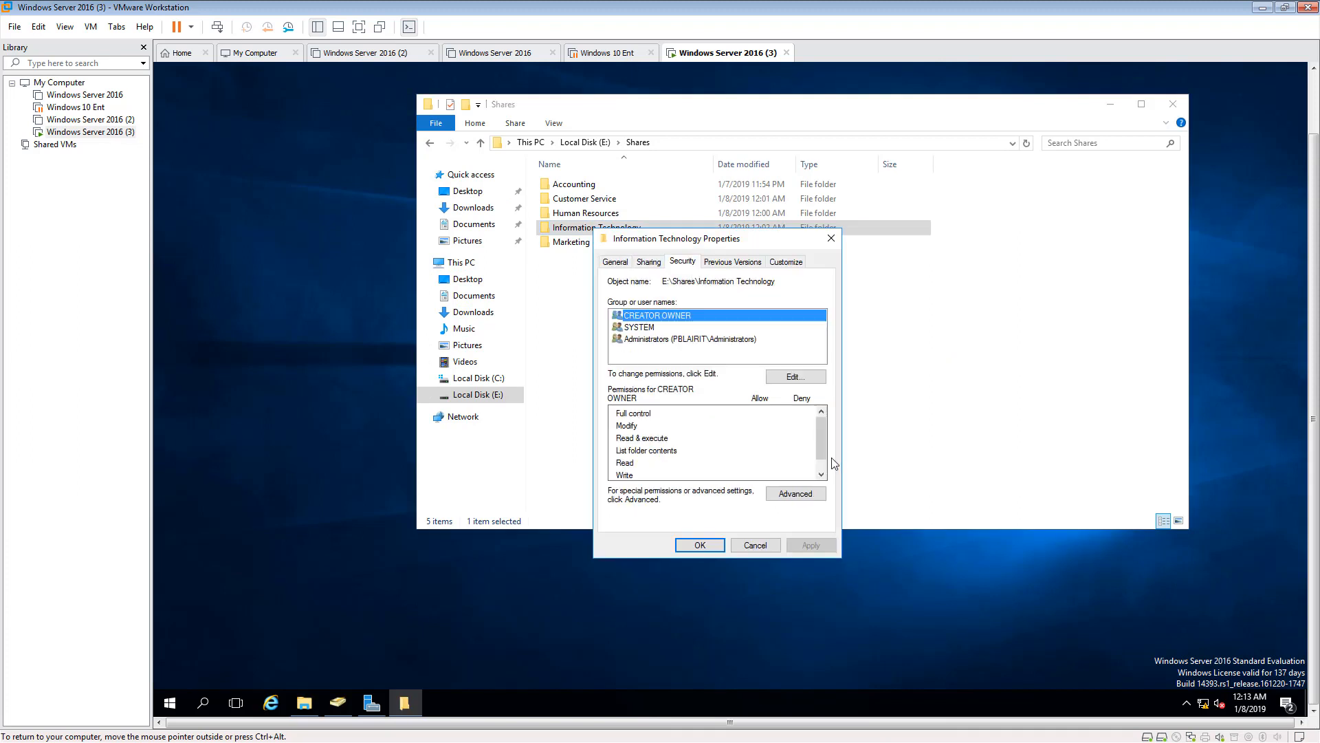
pyautogui.click(784, 379)
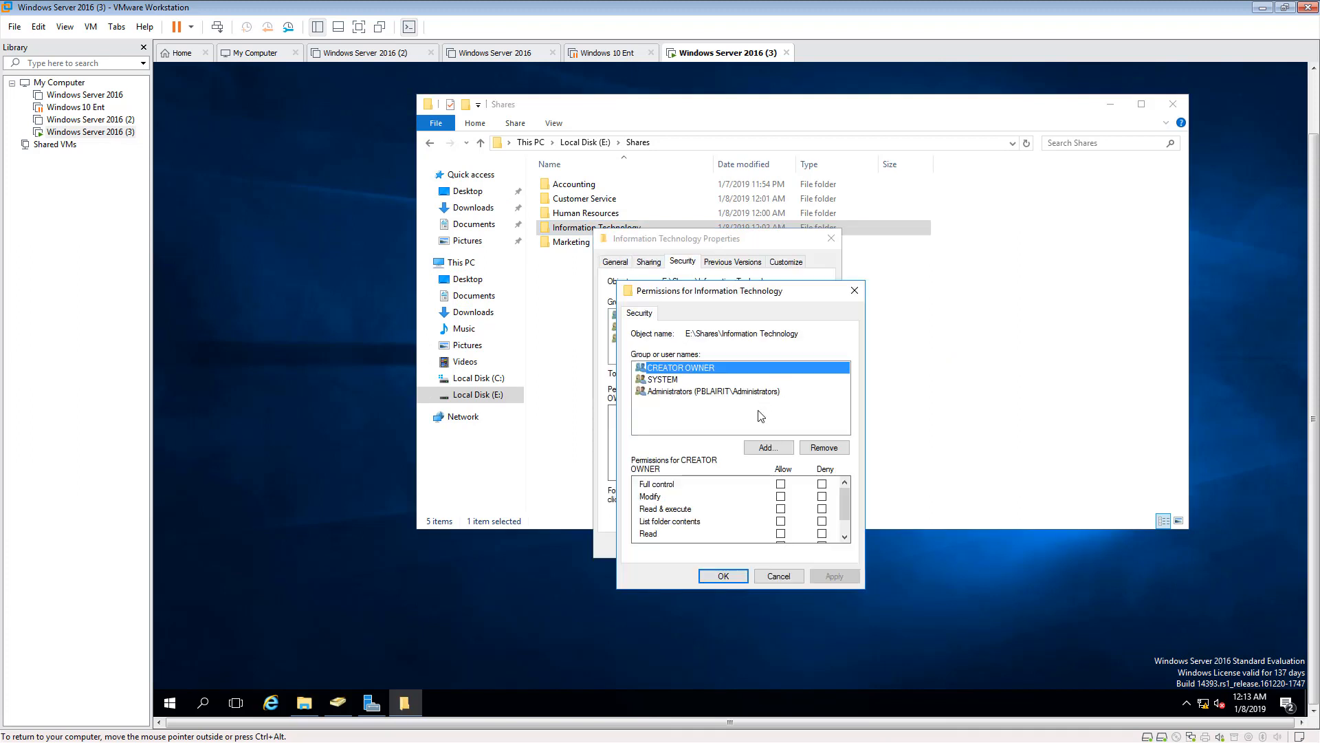
pyautogui.click(768, 448)
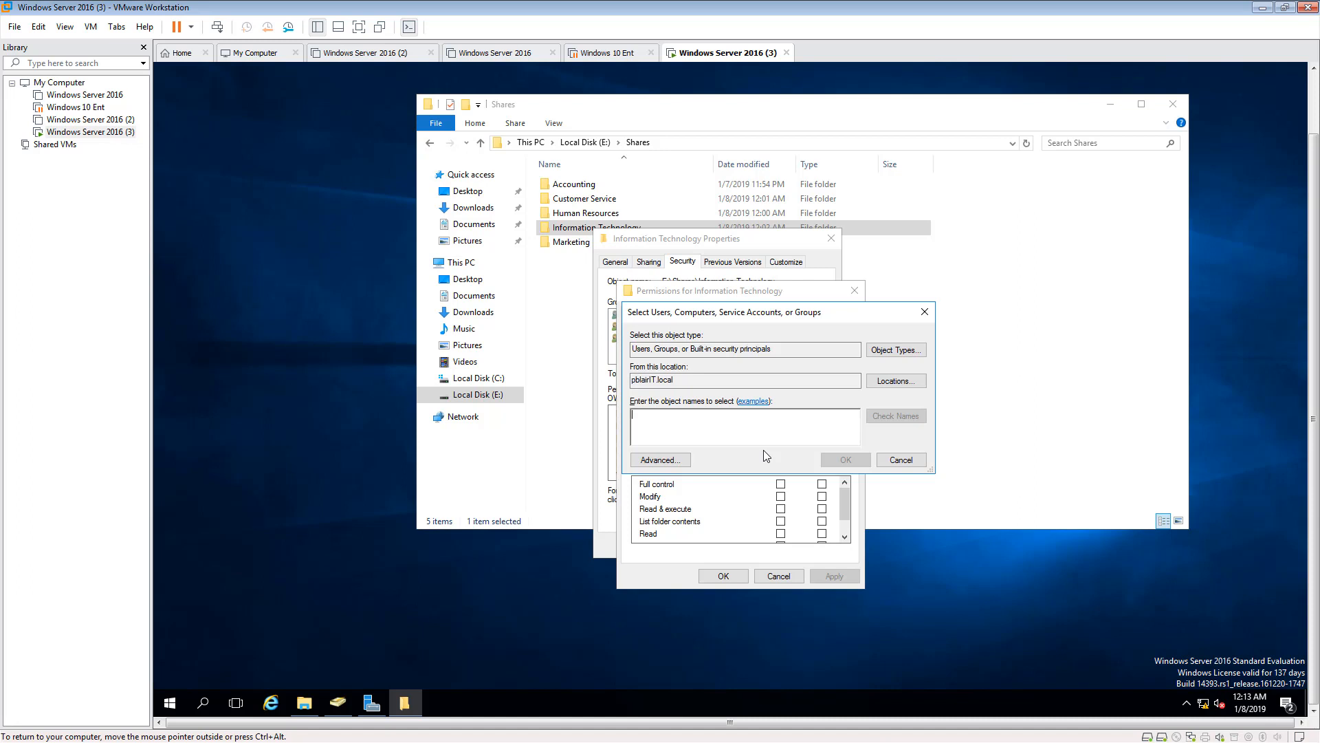
pyautogui.write('Inf')
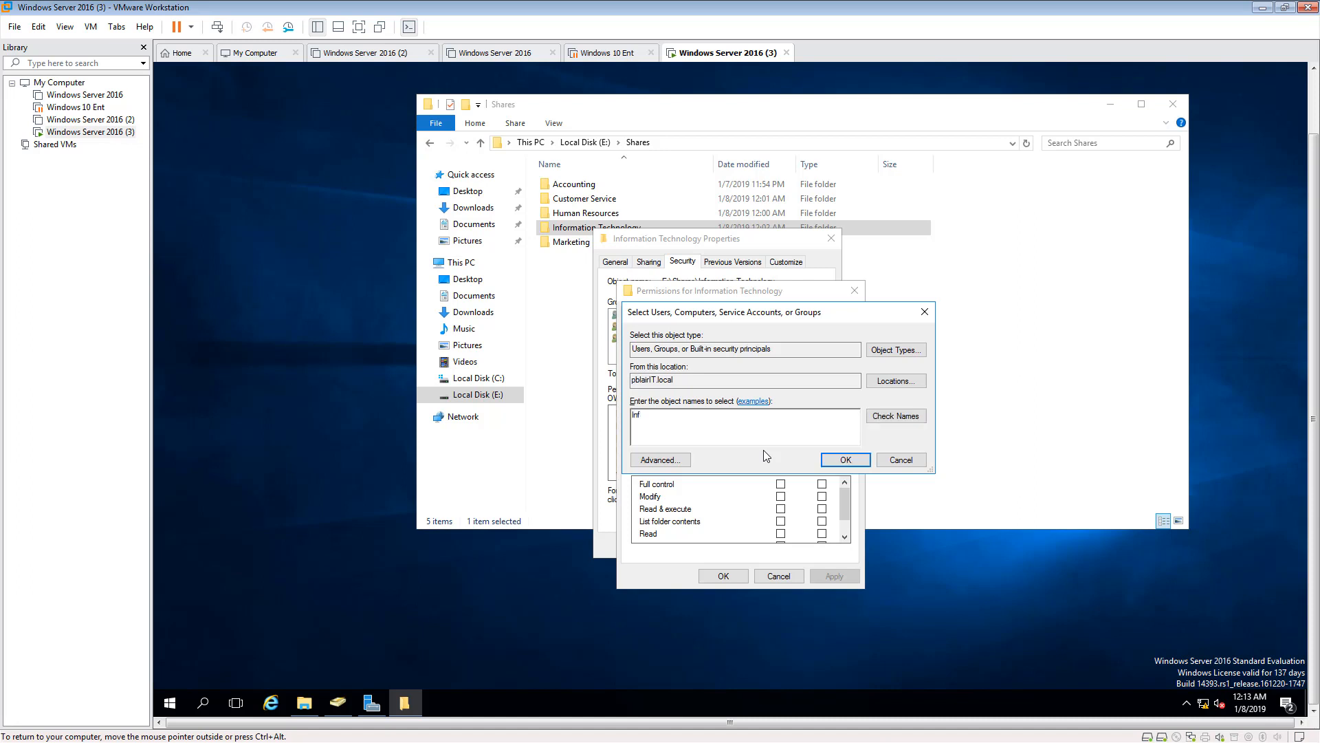
pyautogui.write('ormat')
pyautogui.click(876, 417)
pyautogui.click(867, 462)
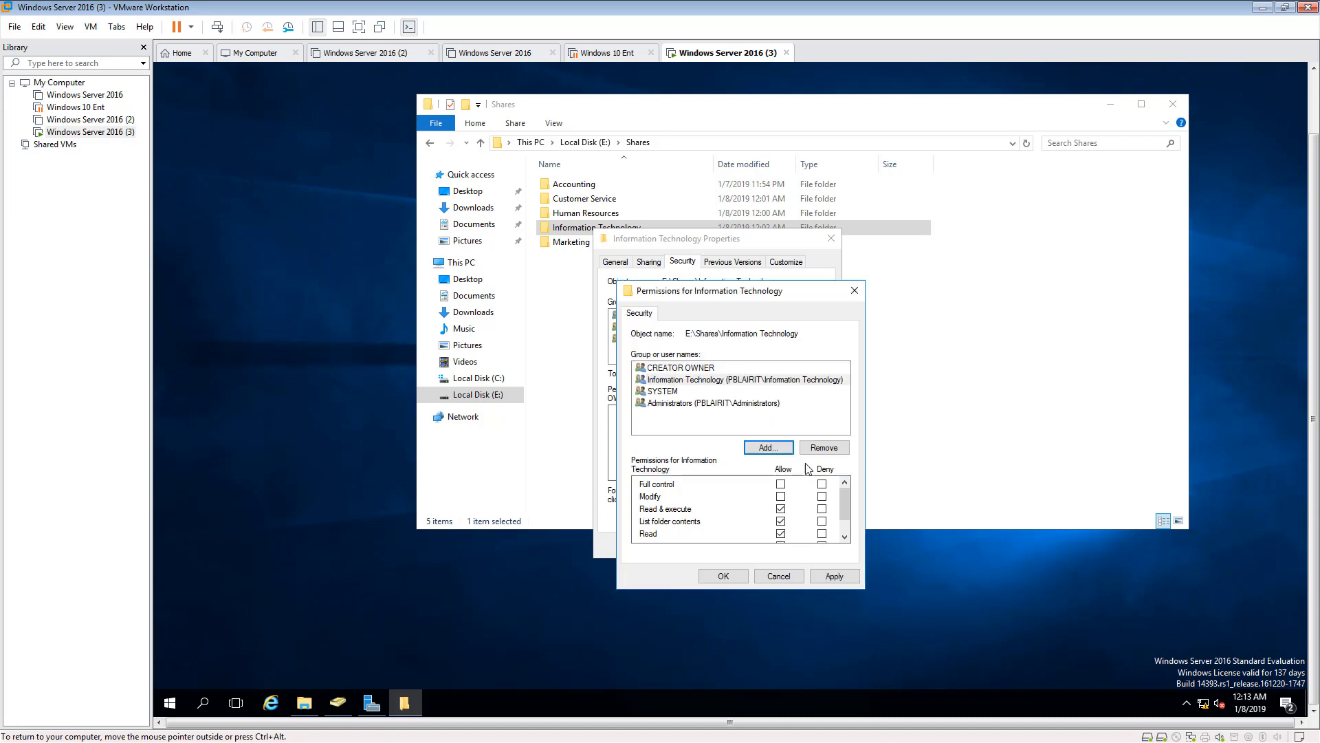
# - Allow the Information Technology group Full control of its folder, apply the permissions and close the folder's properties
pyautogui.click(781, 484)
pyautogui.click(831, 570)
pyautogui.click(723, 576)
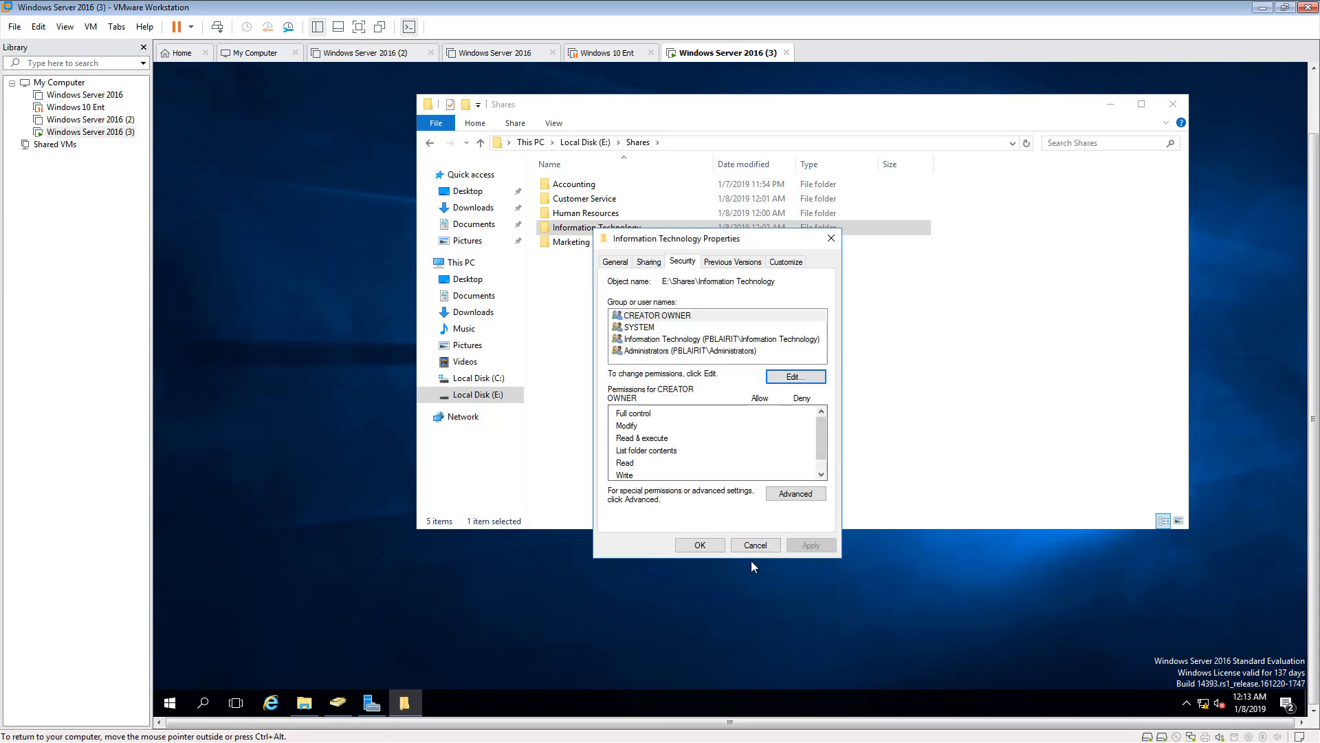
pyautogui.click(700, 549)
# - Disable inheritance in the Marketing folder's advanced security settings, converting inherited permissions into explicit permissions on the object
pyautogui.click(581, 246)
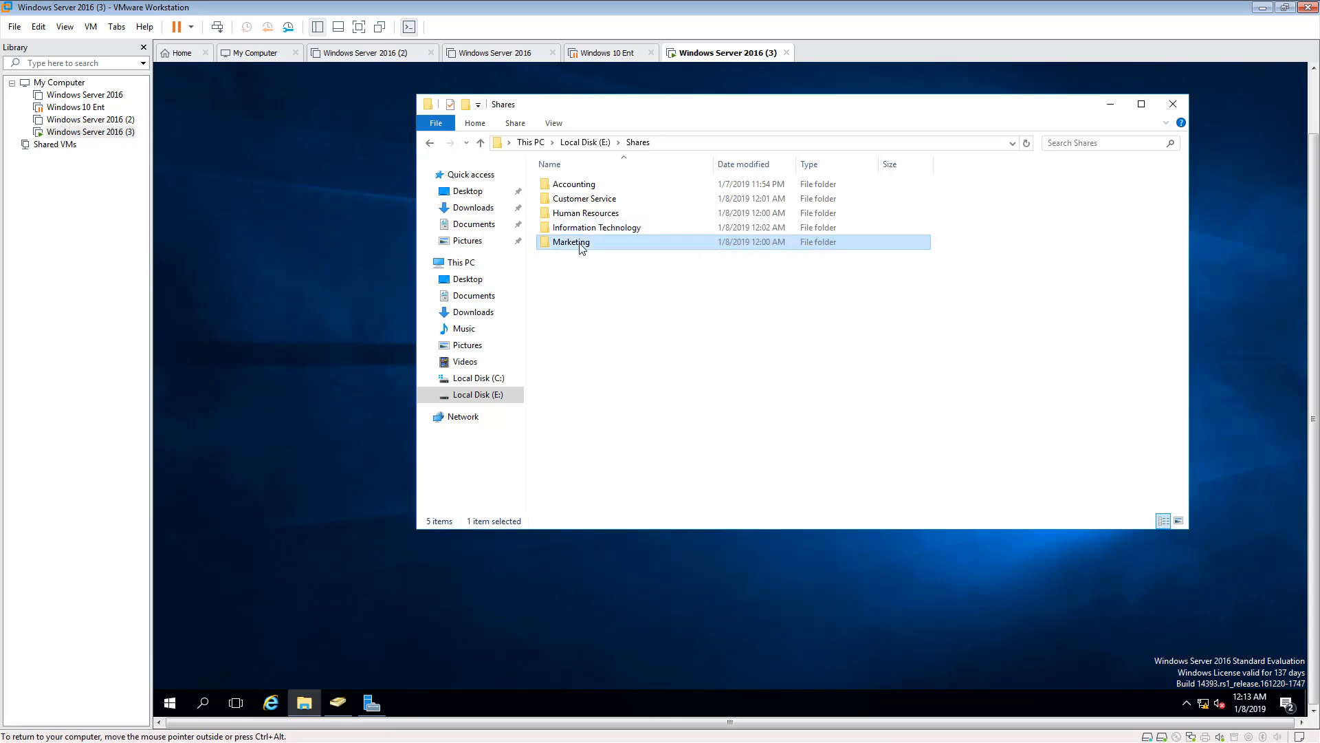
pyautogui.rightClick(581, 246)
pyautogui.click(623, 494)
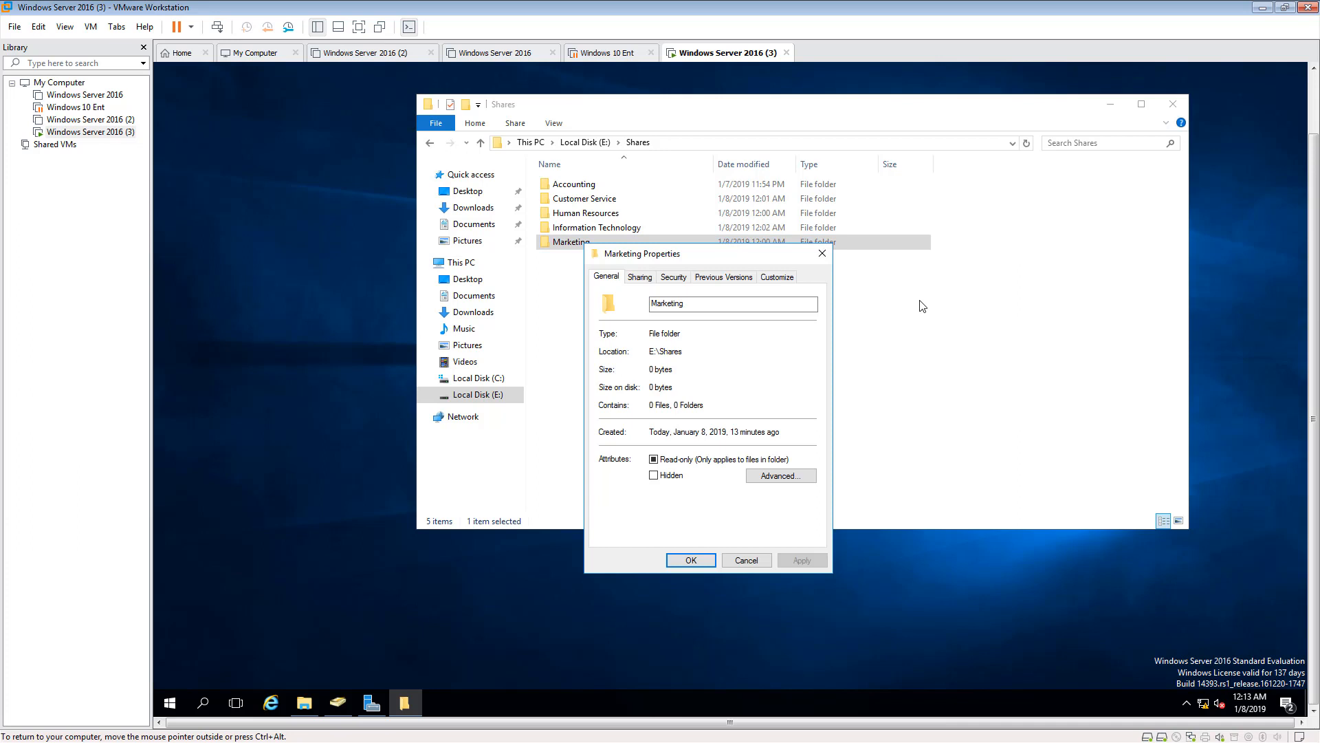
pyautogui.click(674, 278)
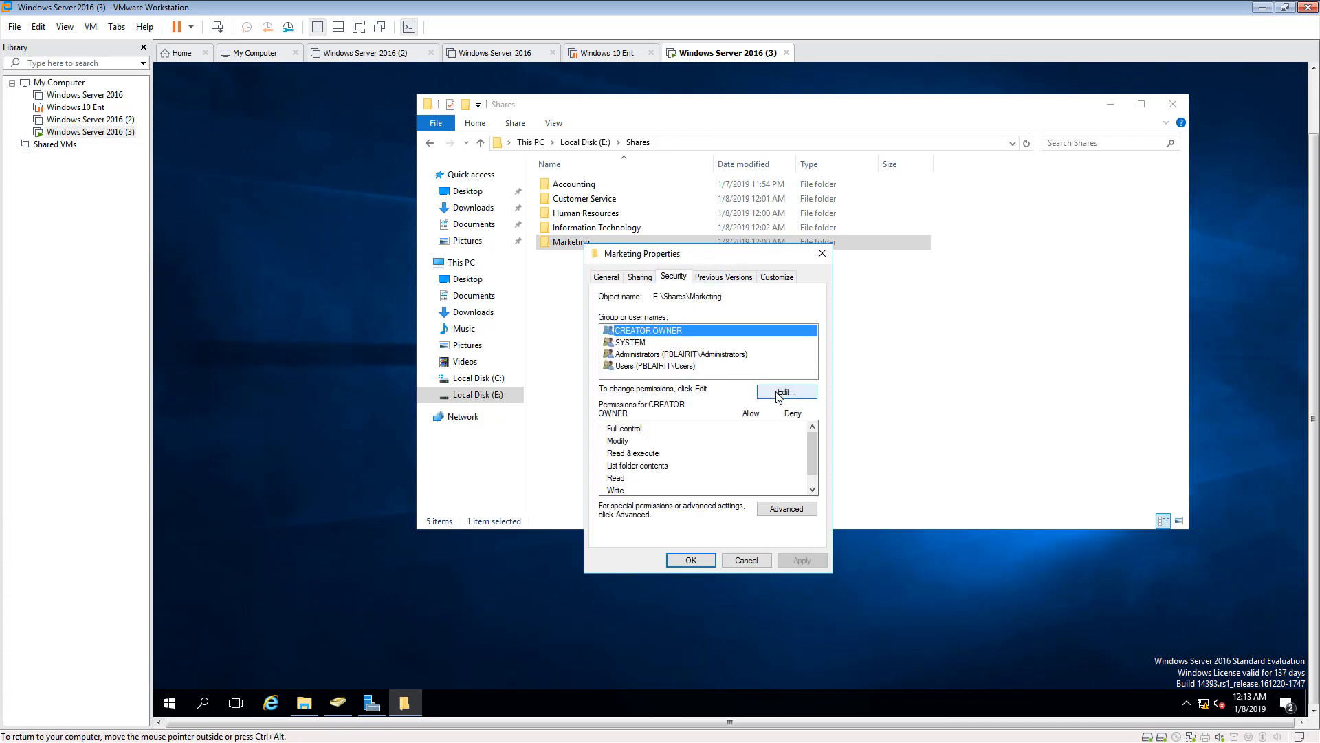
pyautogui.click(787, 508)
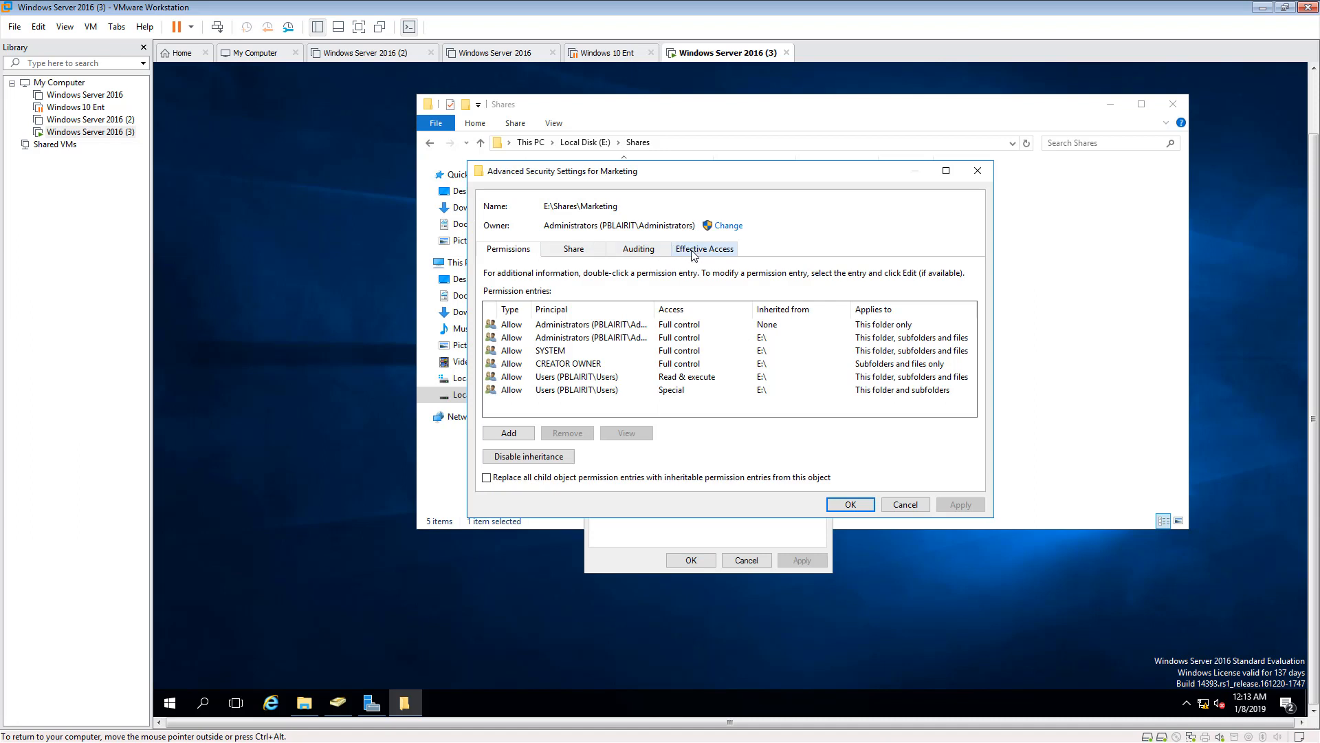
pyautogui.click(548, 379)
pyautogui.click(548, 379)
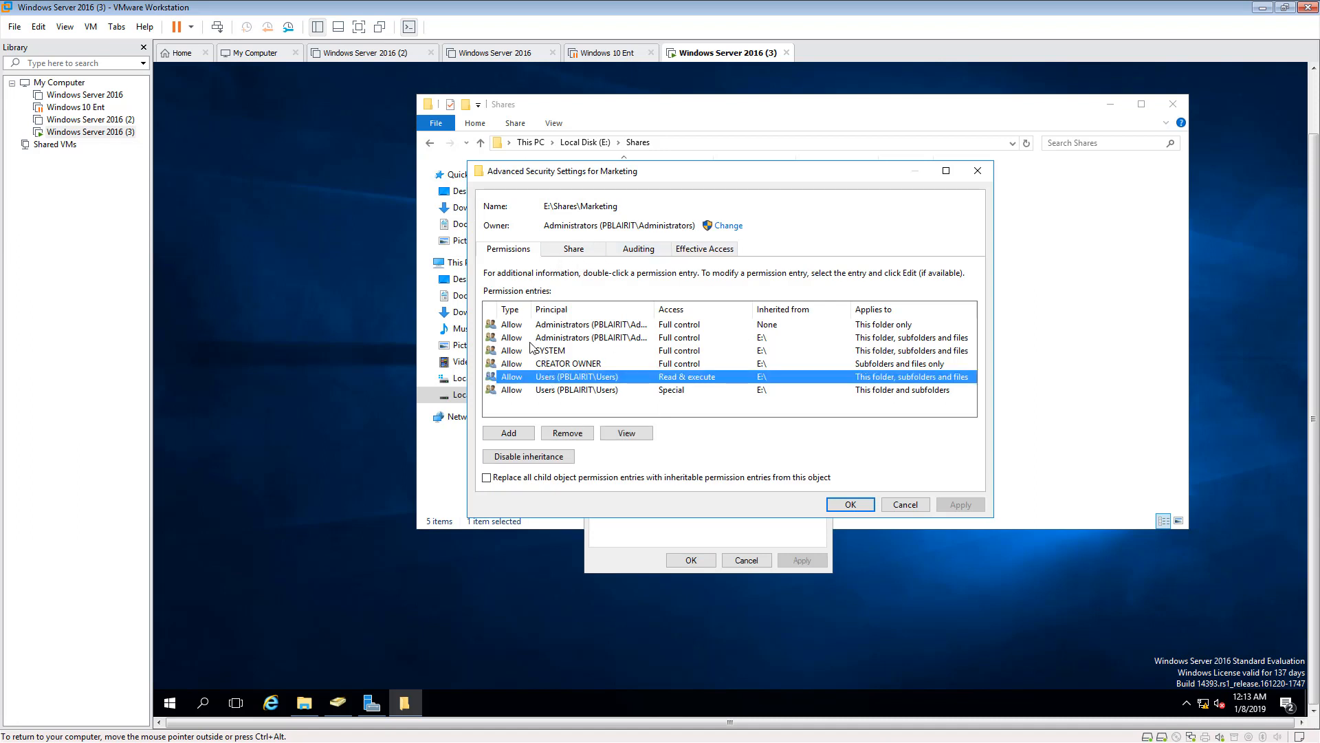
pyautogui.click(526, 454)
pyautogui.click(643, 332)
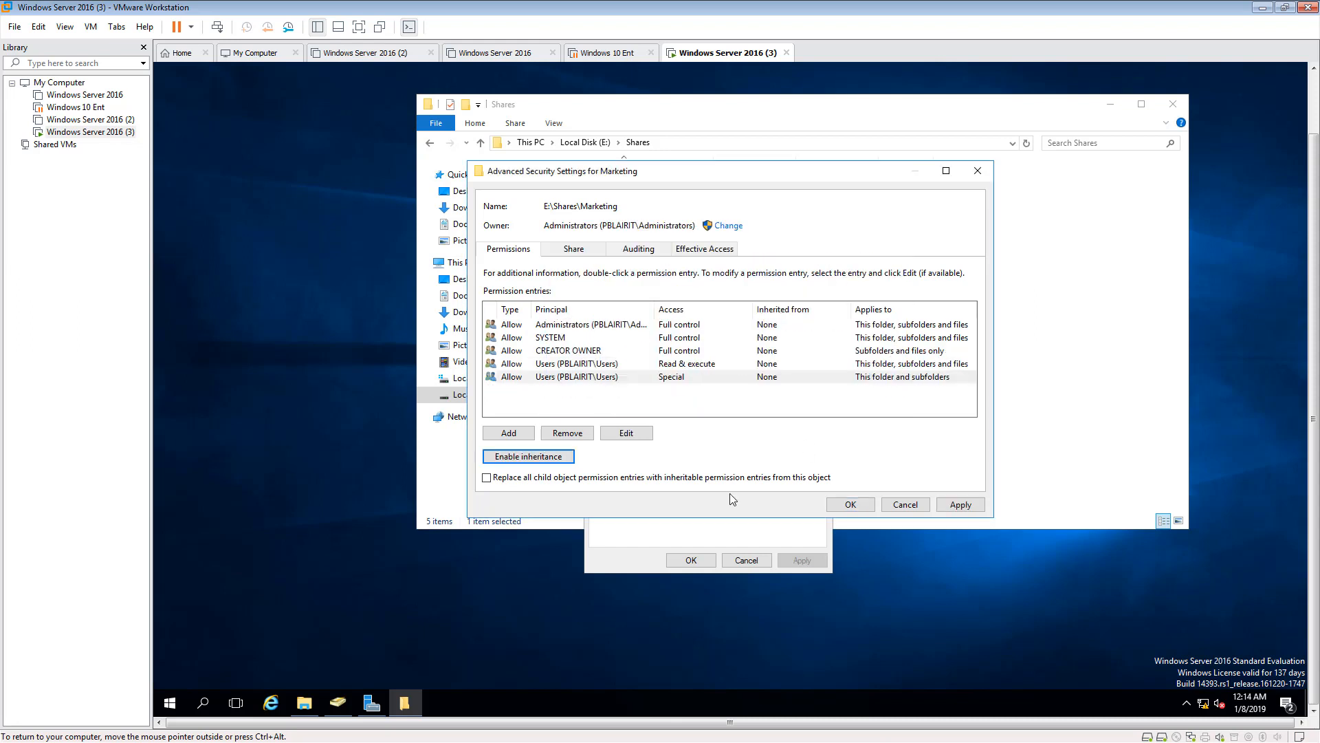
# - Remove both Users permission entries, Read & execute and Special, from the Marketing folder and apply the advanced security settings
pyautogui.click(569, 365)
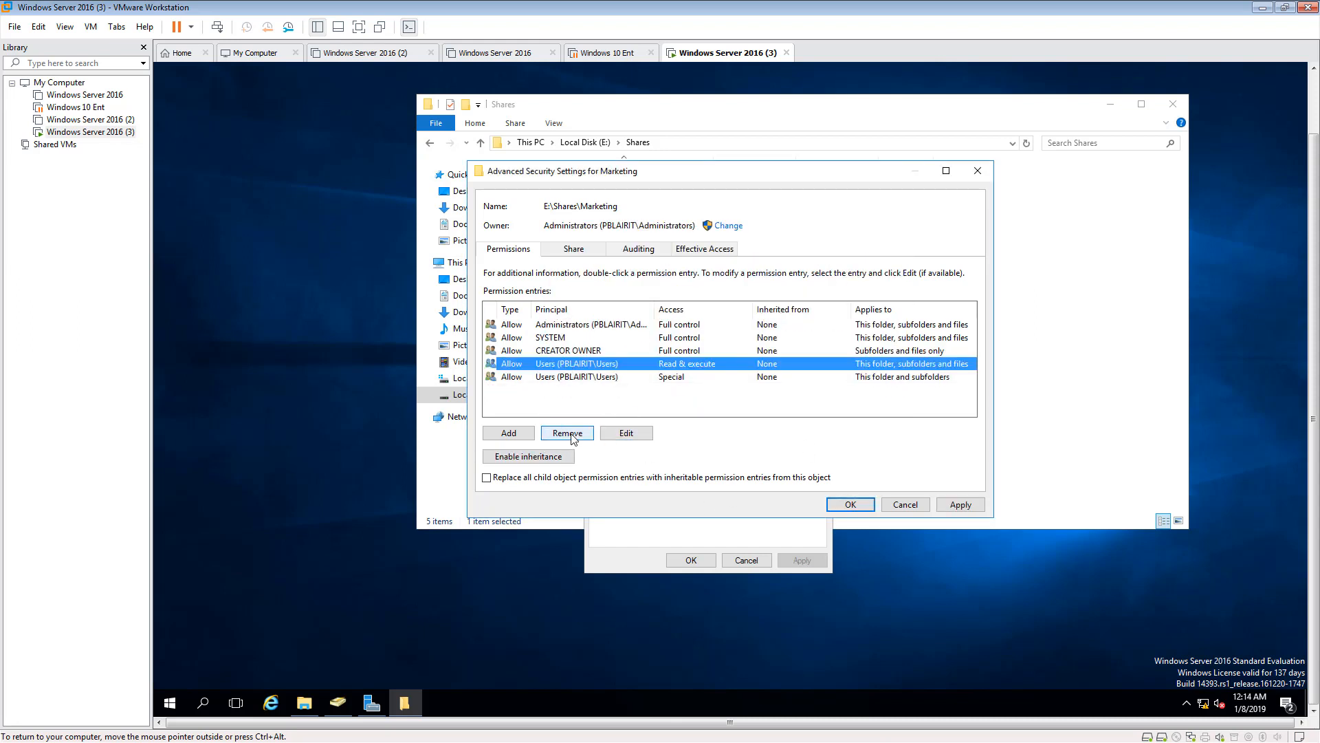
pyautogui.click(573, 434)
pyautogui.click(566, 364)
pyautogui.click(572, 434)
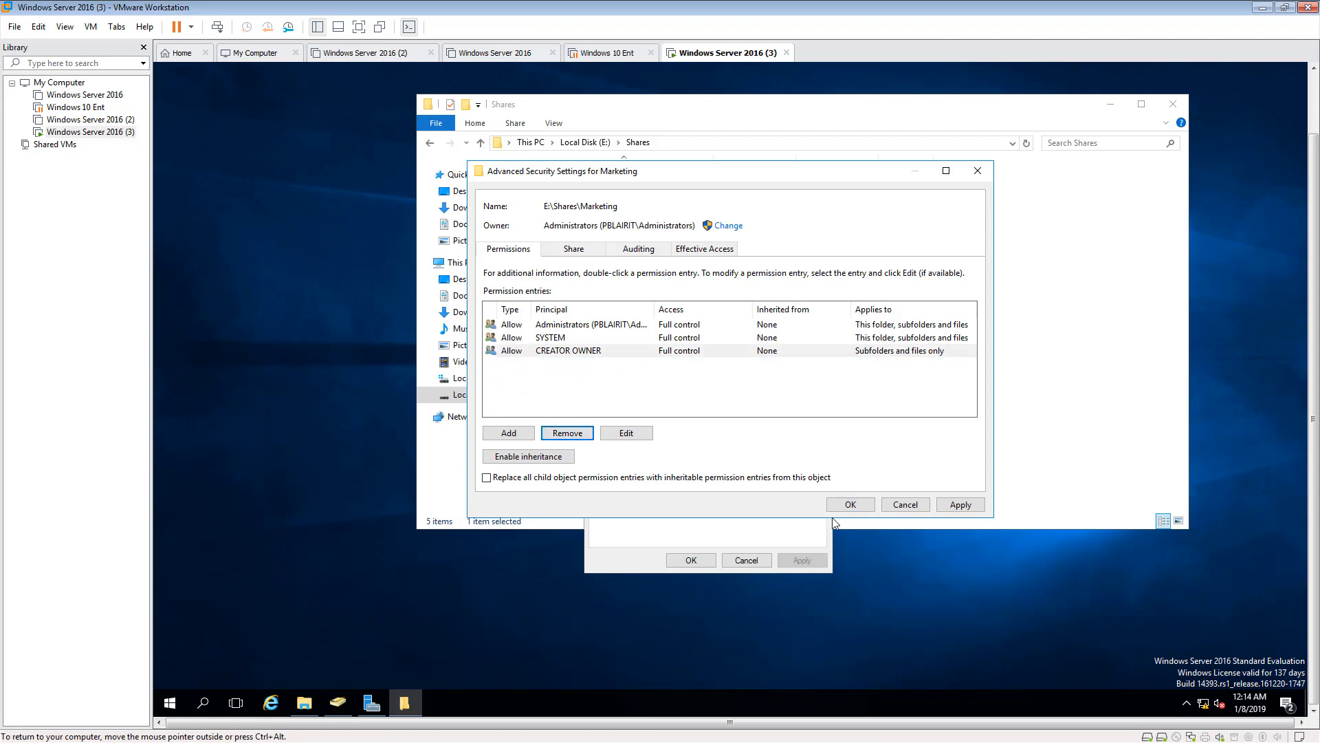
pyautogui.click(962, 505)
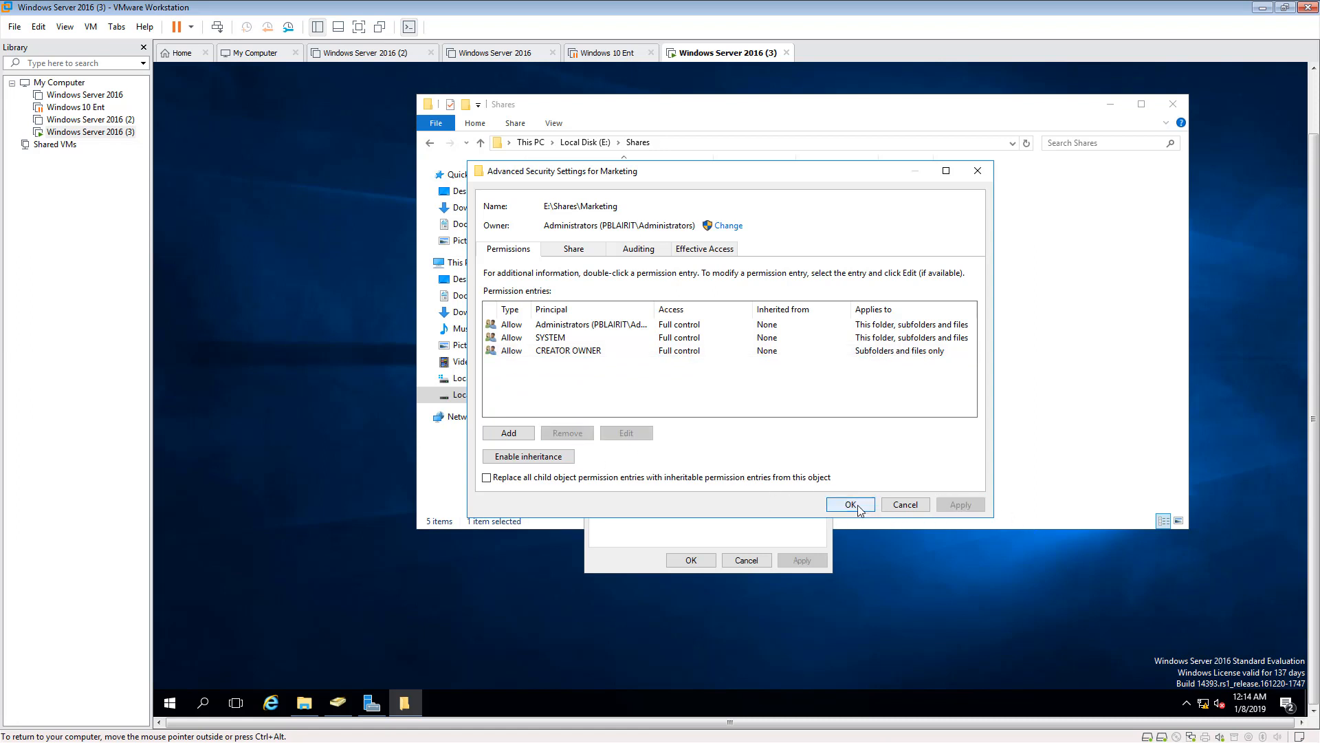
pyautogui.click(857, 506)
# - Add the domain's Marketing group to the Marketing folder's permissions
pyautogui.click(787, 391)
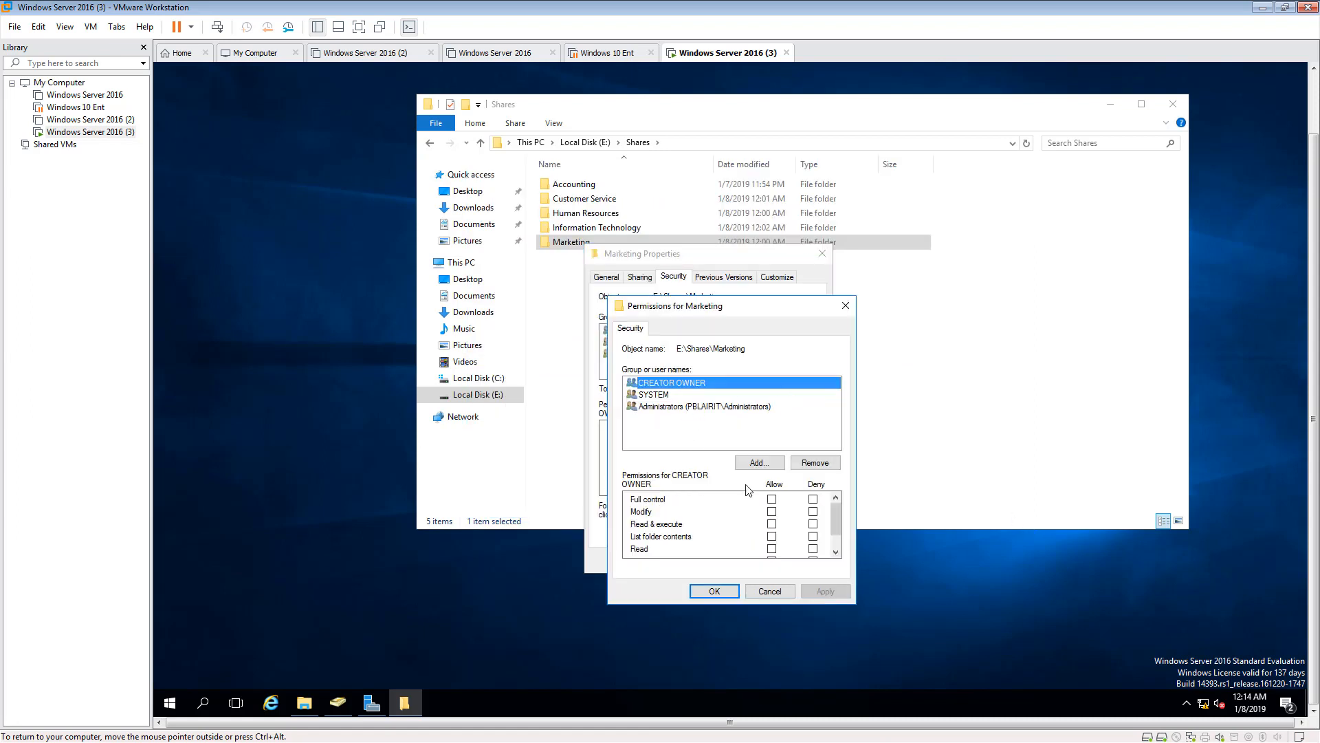
pyautogui.click(759, 463)
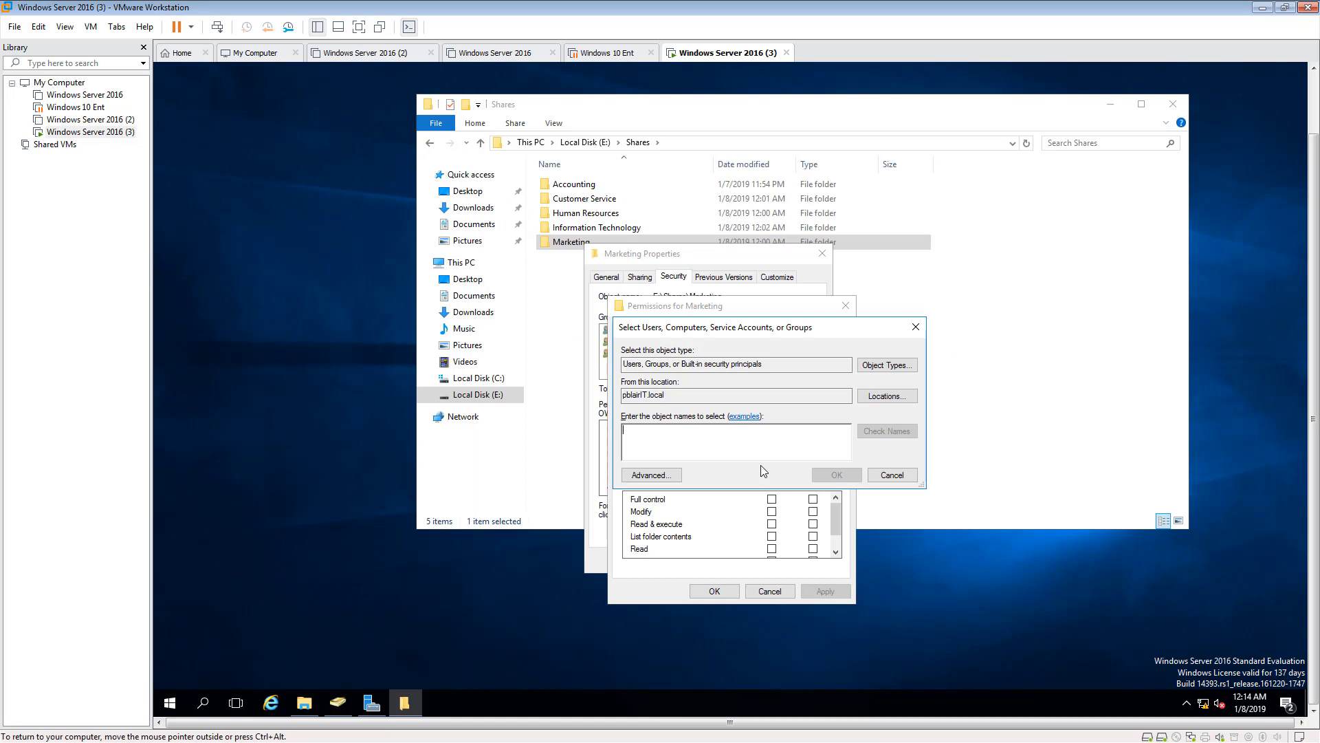
pyautogui.write('Ma')
pyautogui.write('rk')
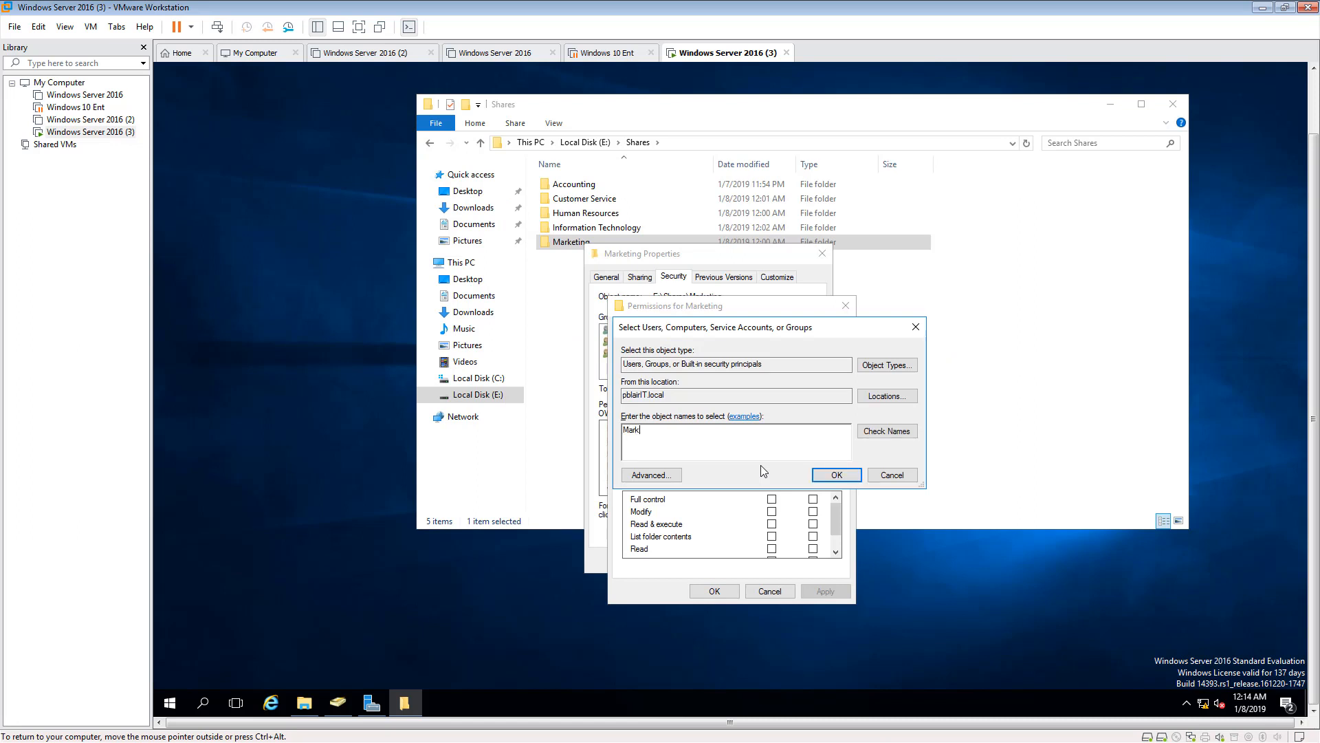
pyautogui.click(887, 431)
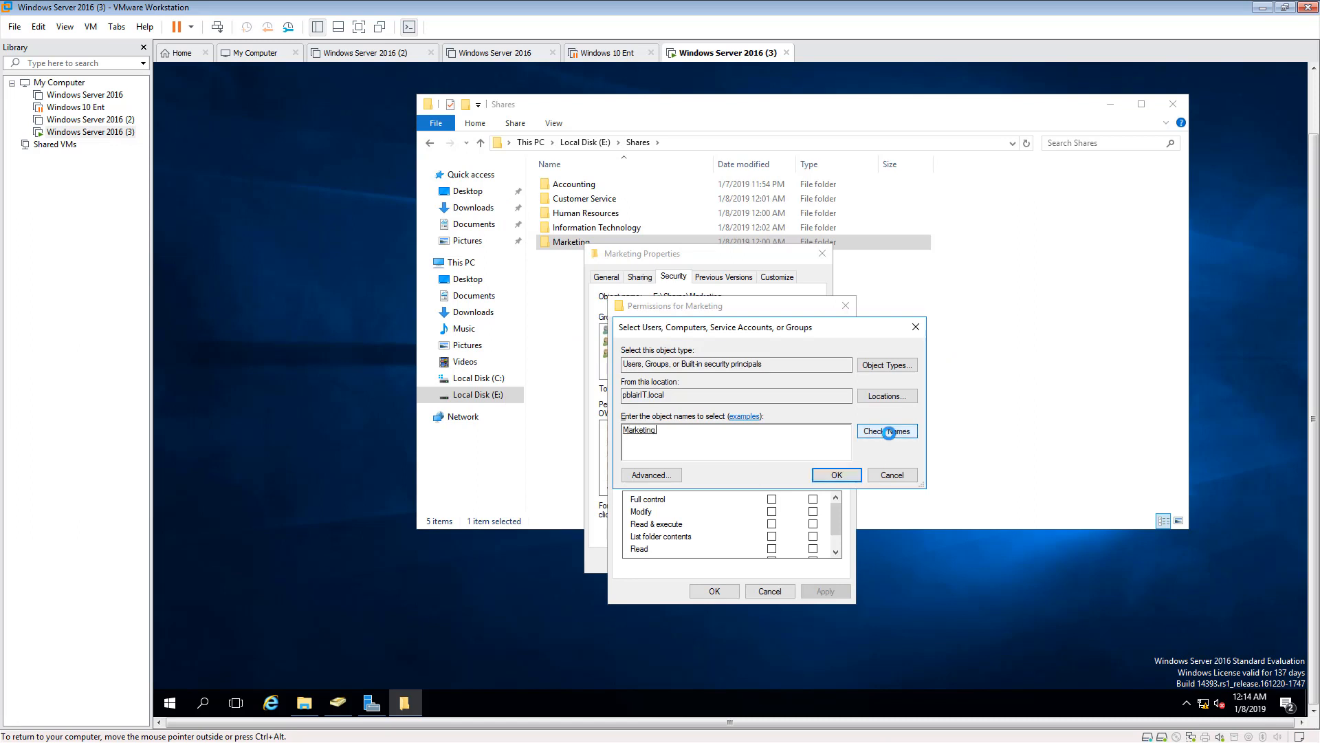
pyautogui.click(841, 474)
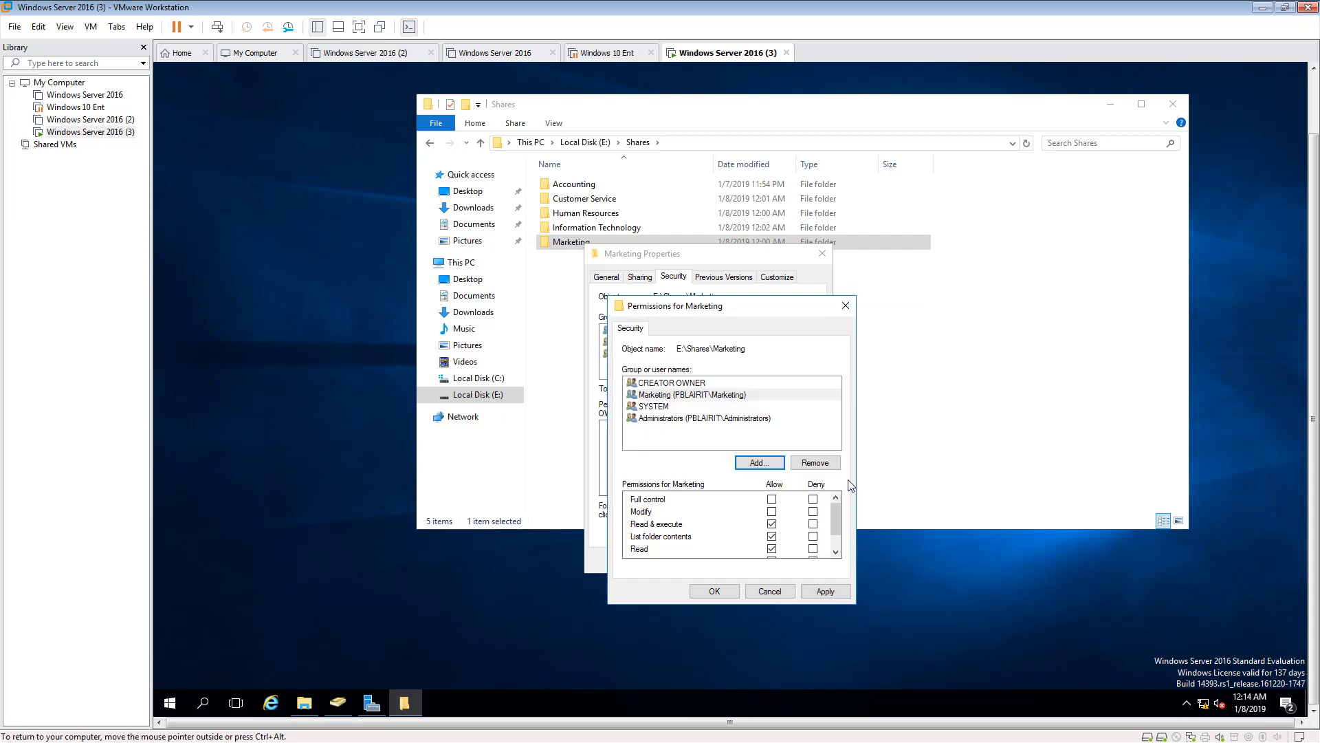
# - Allow the Marketing group Full control of the Marketing folder, apply the permissions and close the folder's properties
pyautogui.click(772, 500)
pyautogui.click(825, 595)
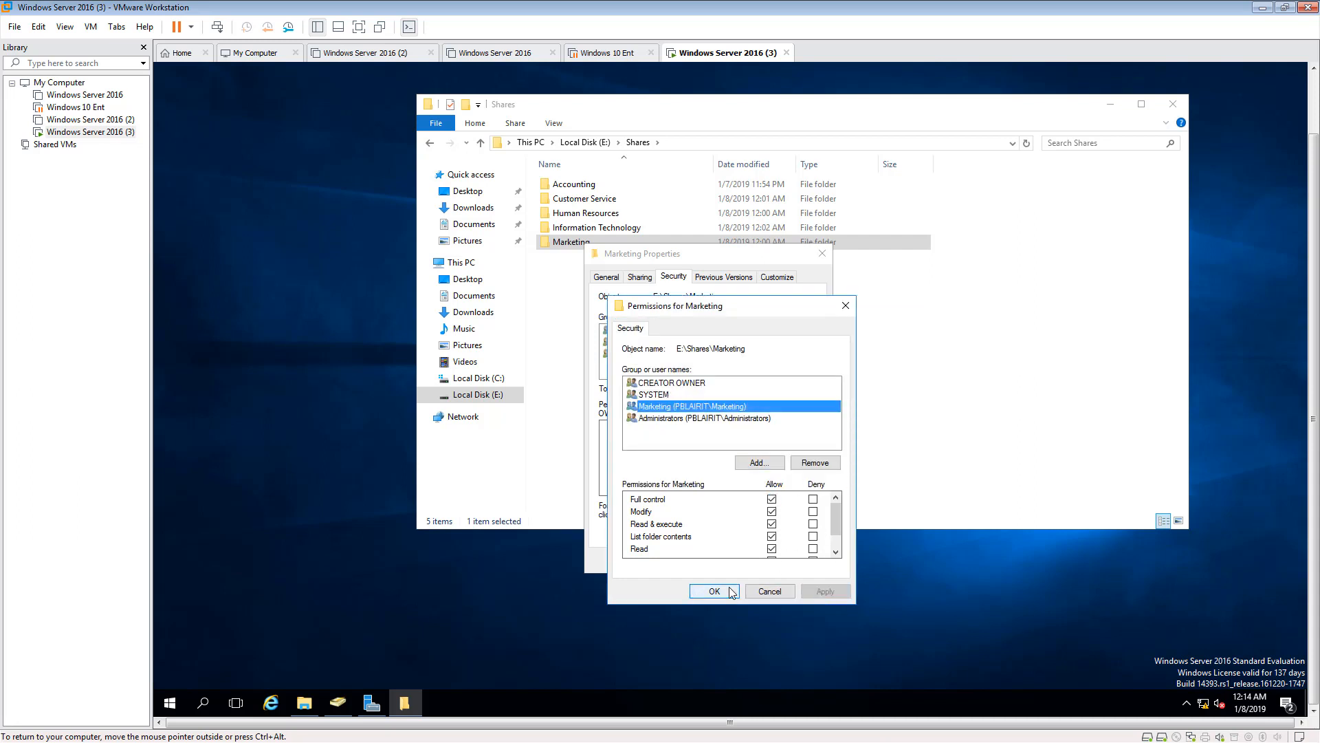
pyautogui.click(730, 593)
pyautogui.click(688, 560)
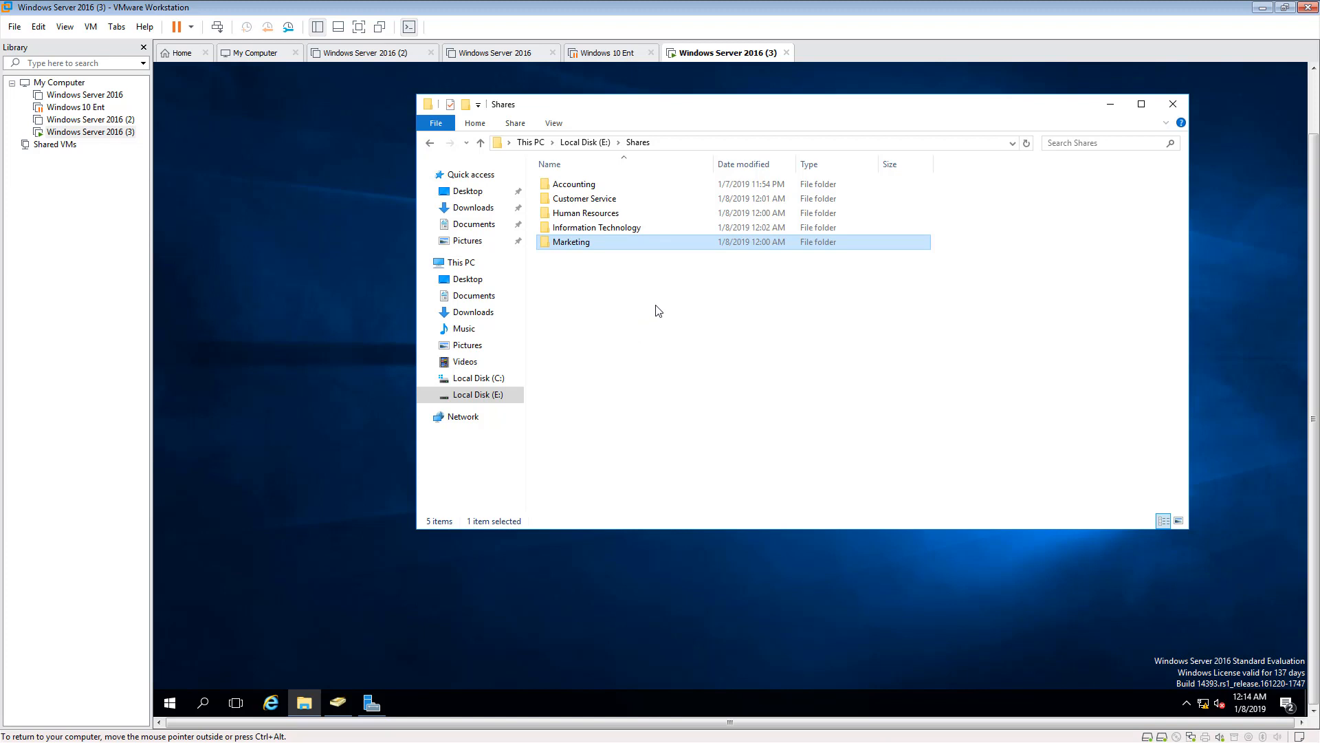
# - Open the Accounting folder to check that it is accessible, and return to the Shares folder
pyautogui.click(584, 184)
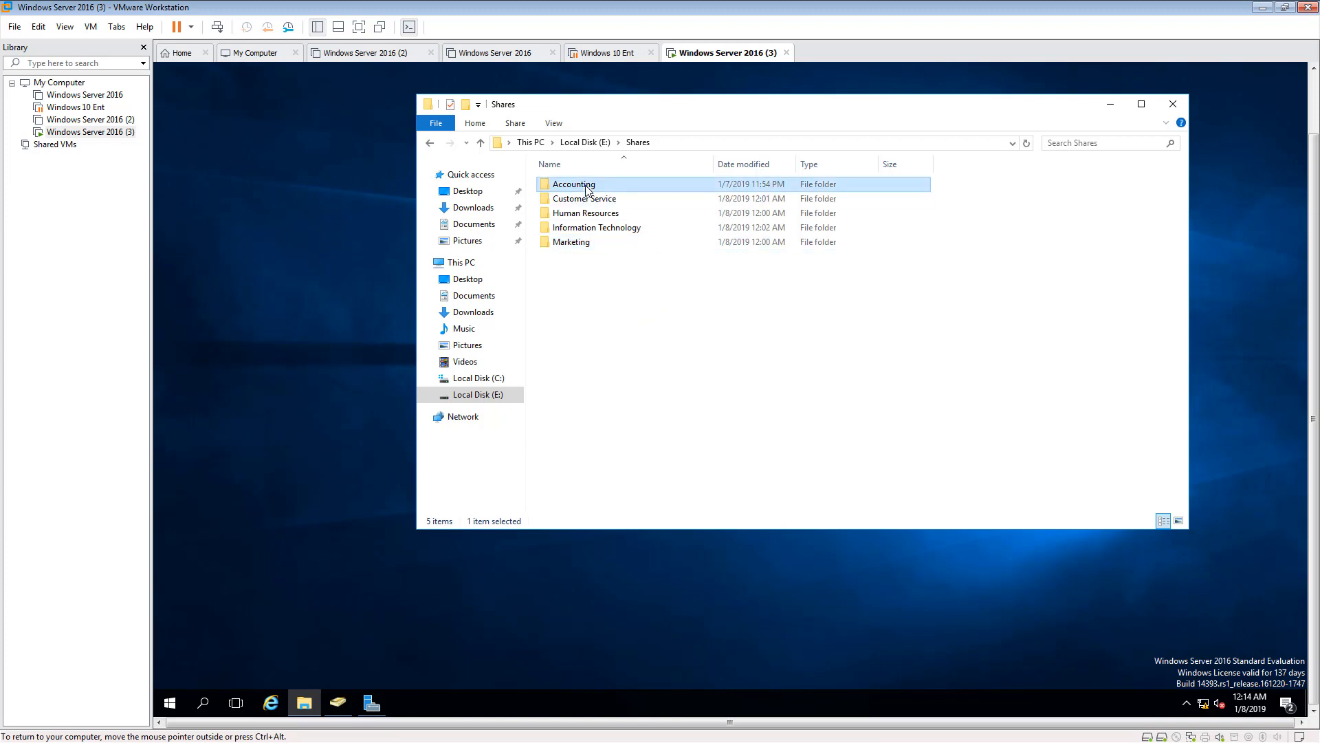
pyautogui.doubleClick(585, 186)
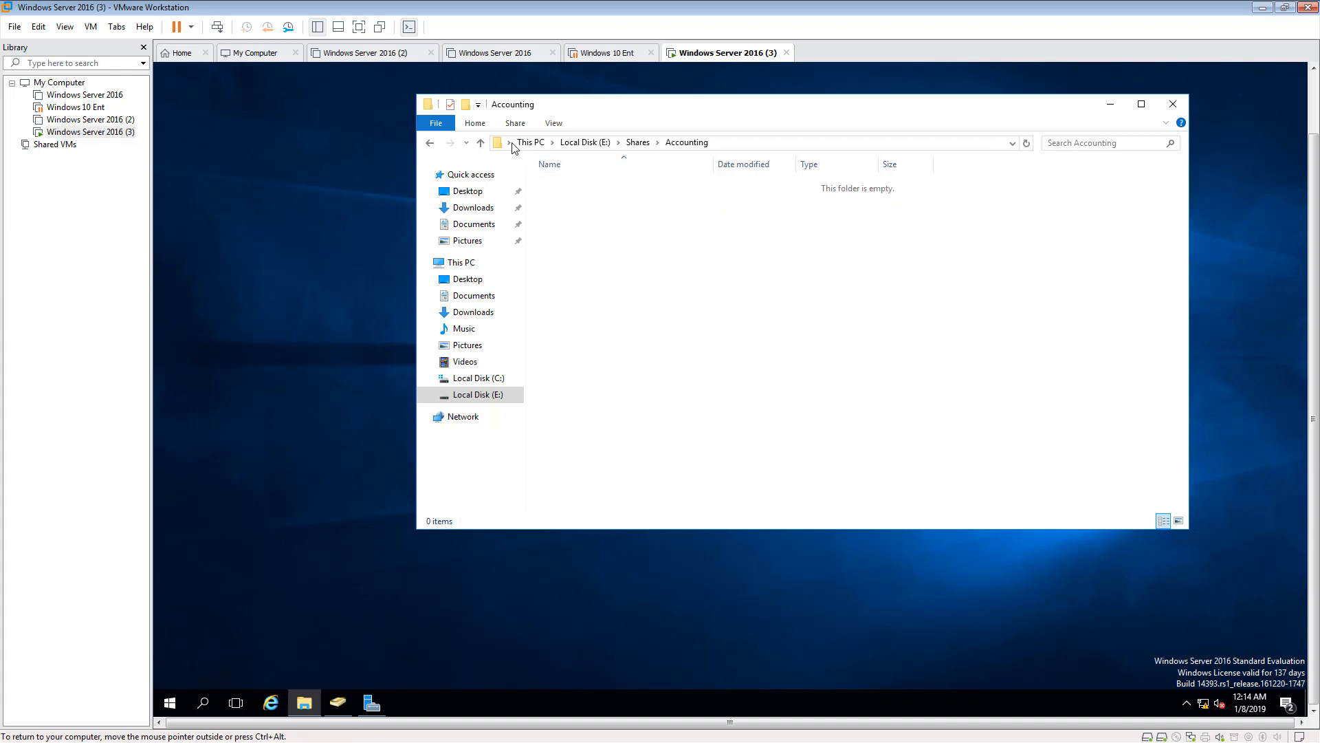
pyautogui.click(430, 142)
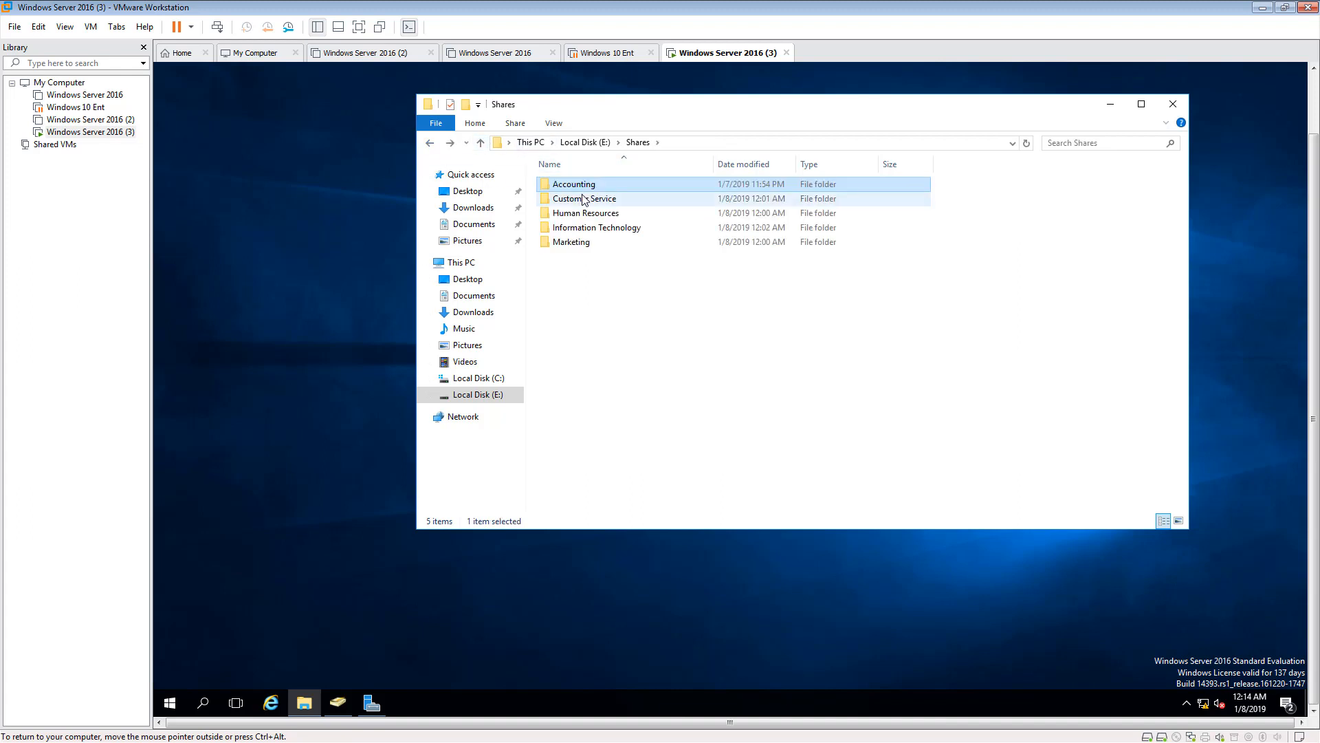